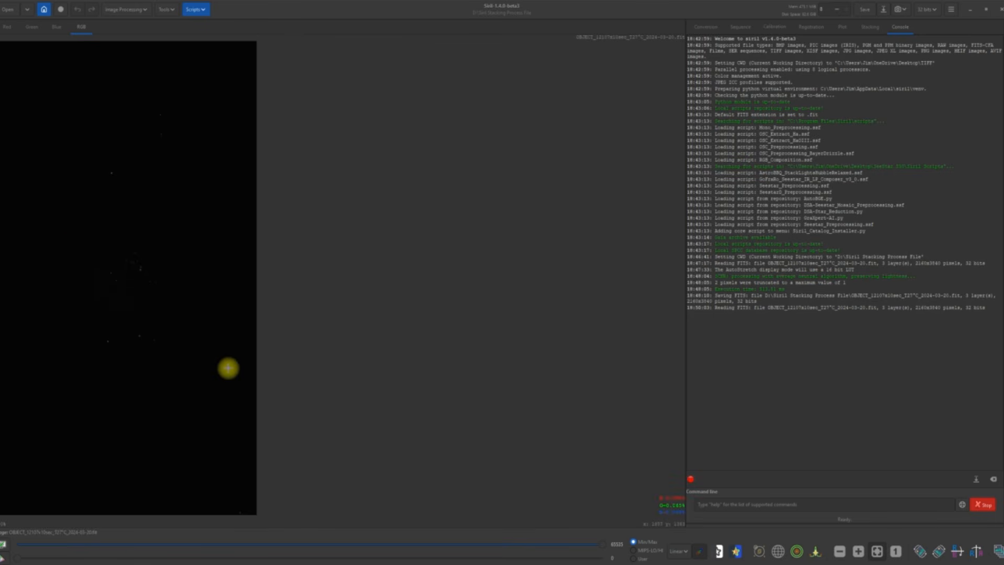
# Set the display mode to AutoStretch and remove green noise with Average Neutral protection, preserving lightness.
pyautogui.click(686, 553)
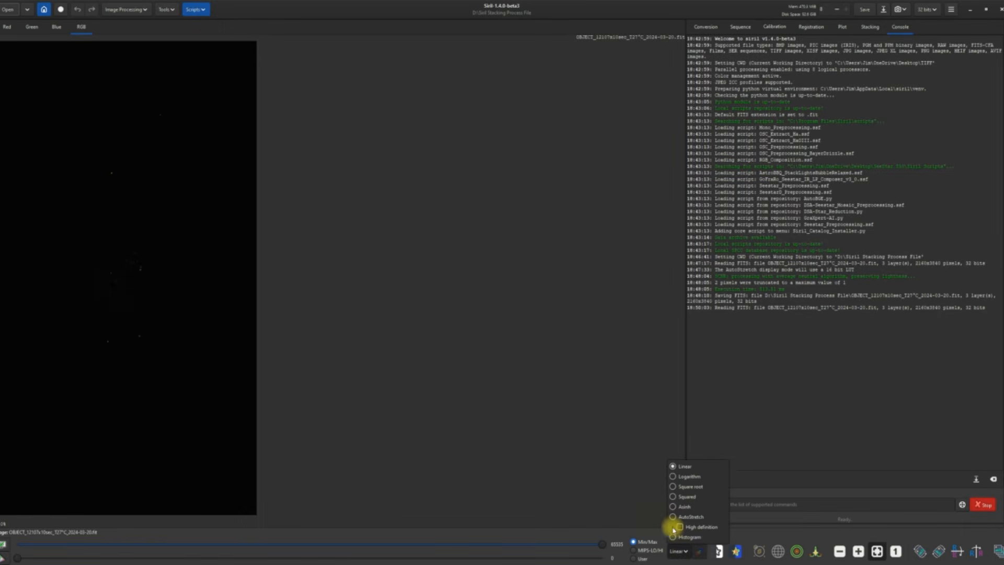
pyautogui.click(673, 516)
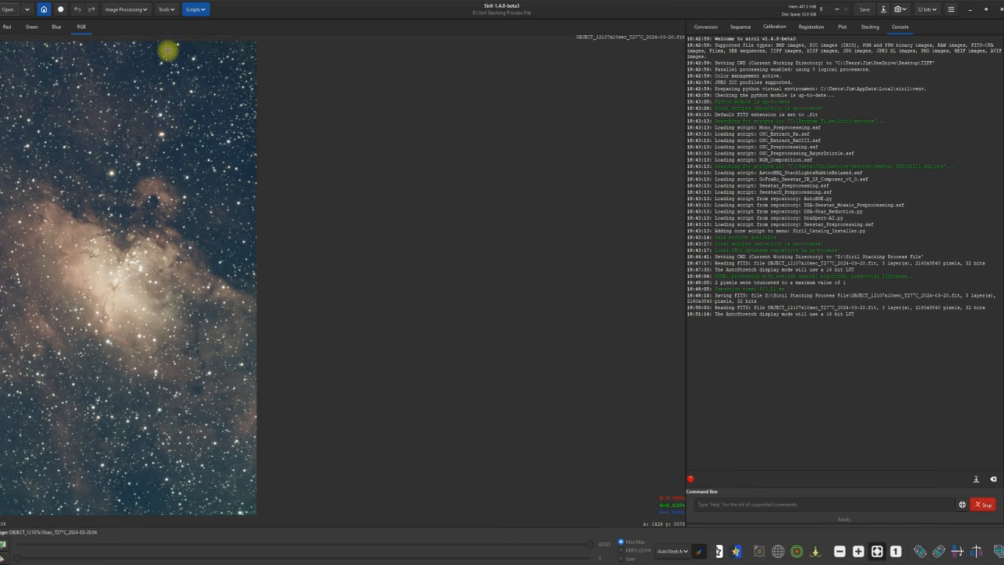
pyautogui.click(142, 8)
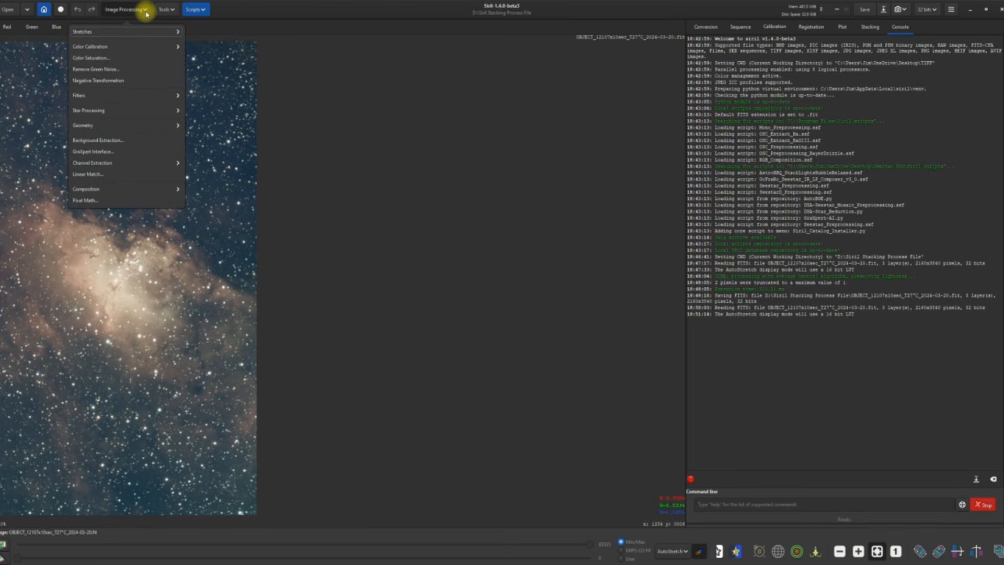
pyautogui.click(107, 69)
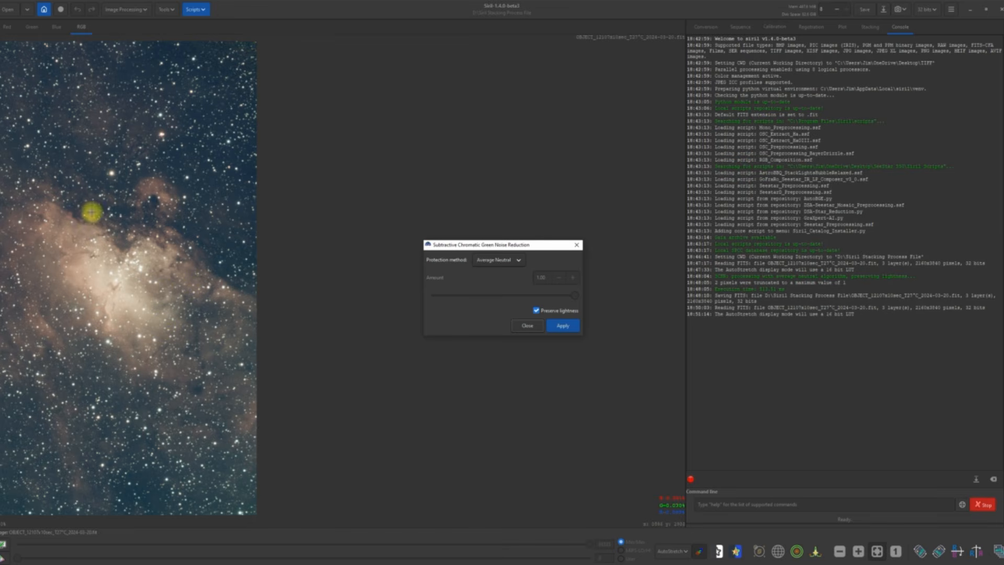
pyautogui.click(560, 328)
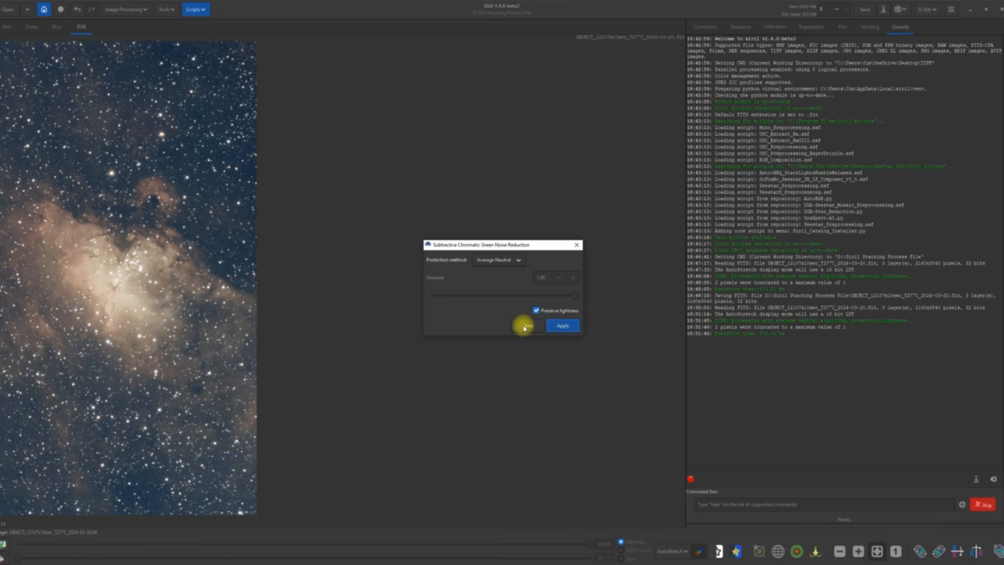
pyautogui.click(524, 327)
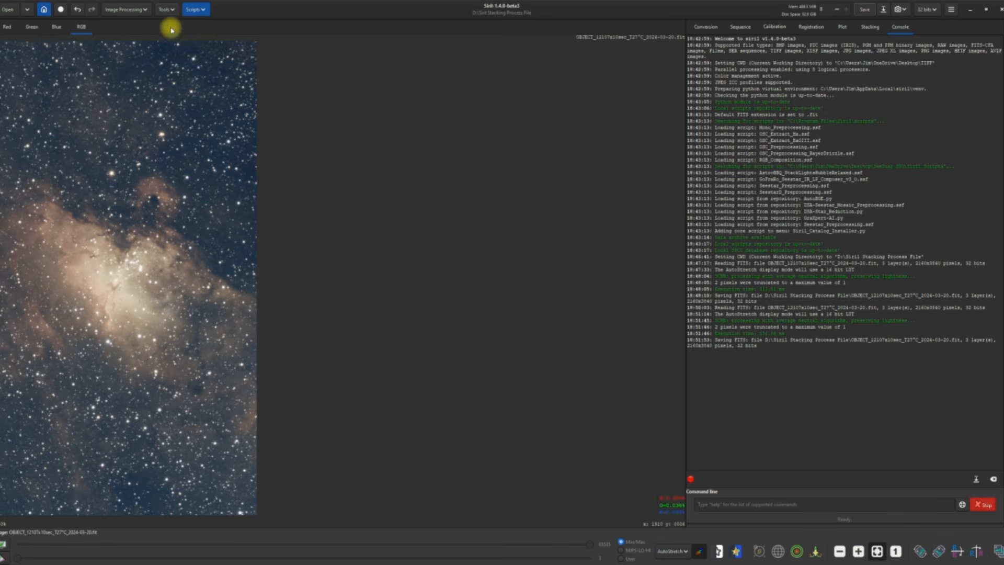
pyautogui.click(145, 13)
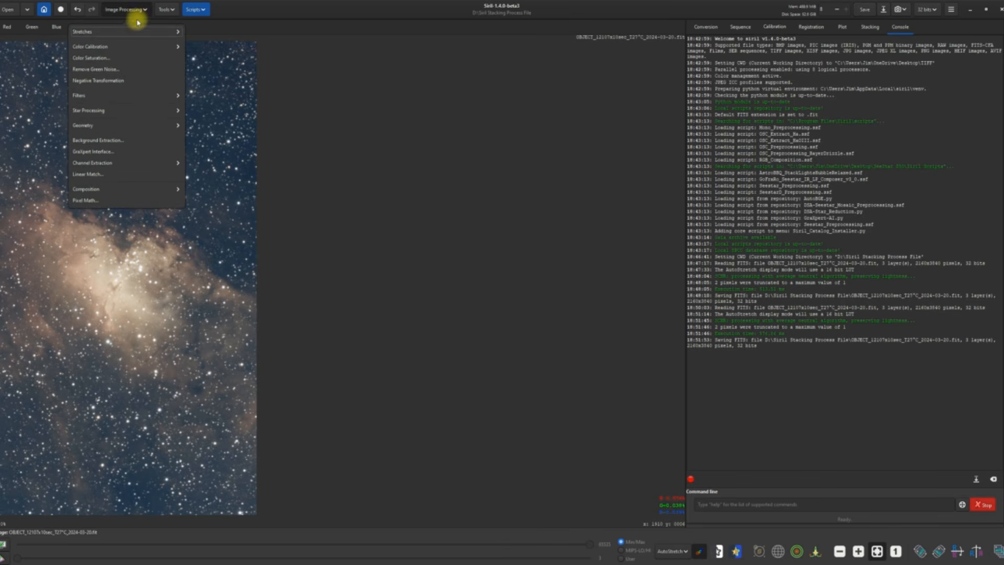
pyautogui.click(99, 52)
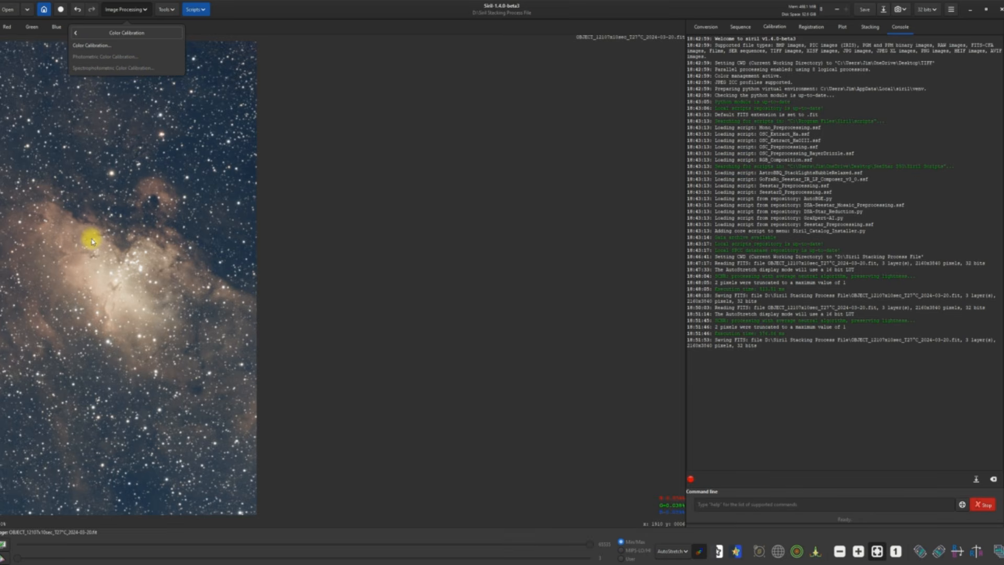
pyautogui.click(327, 207)
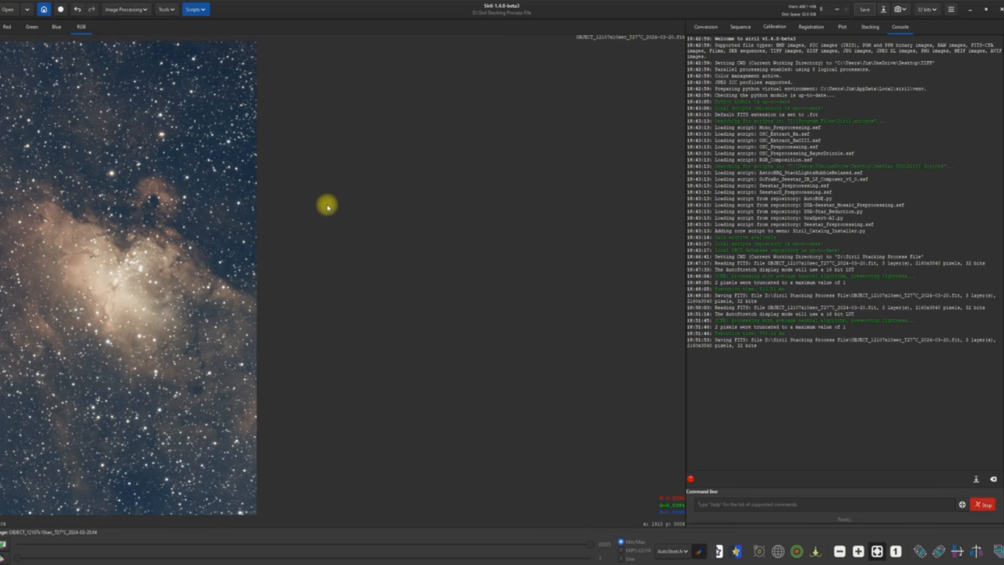
# Plate solve the image with the image's existing coordinates and the automatic star catalogue, and save it.
pyautogui.click(167, 10)
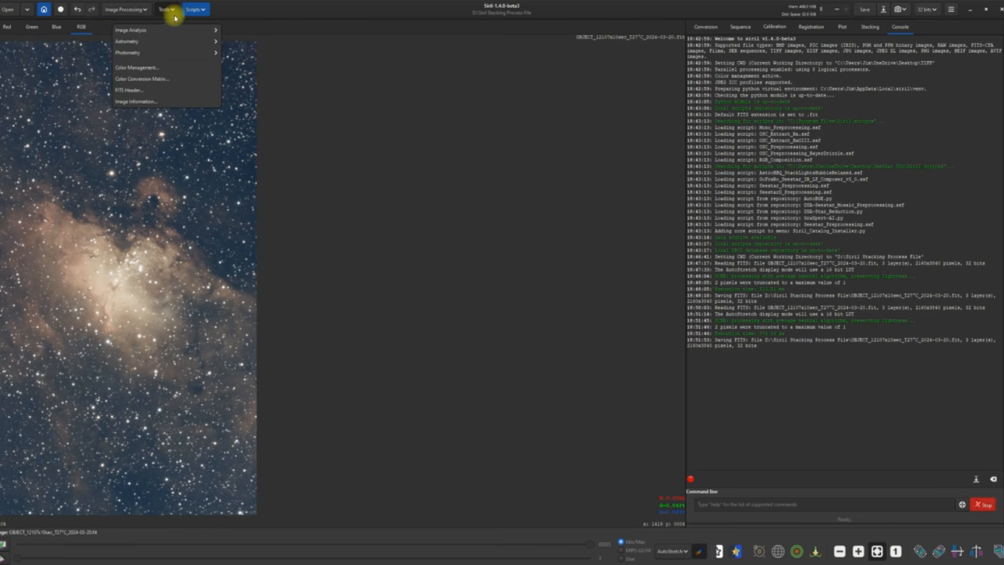
pyautogui.click(130, 47)
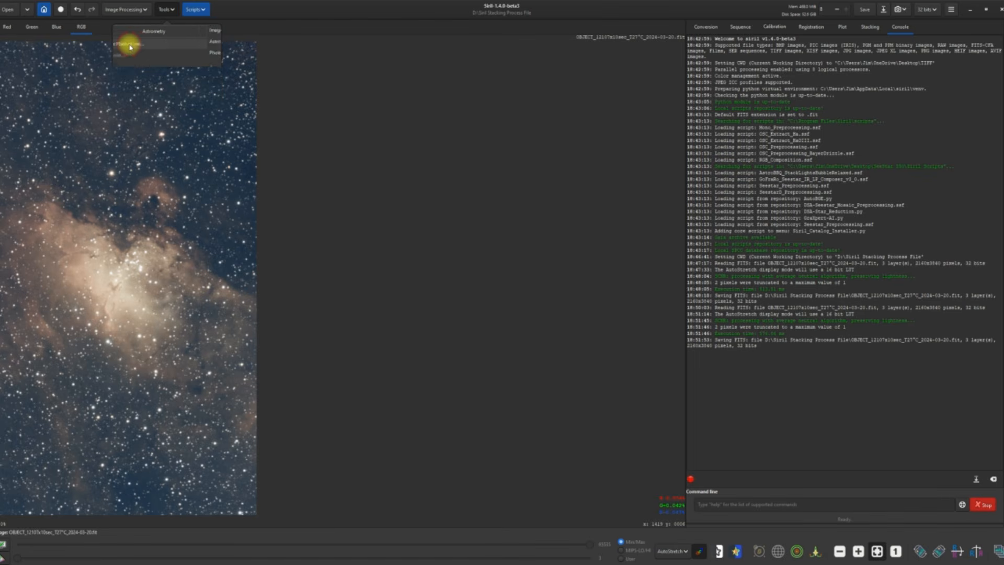
pyautogui.click(164, 47)
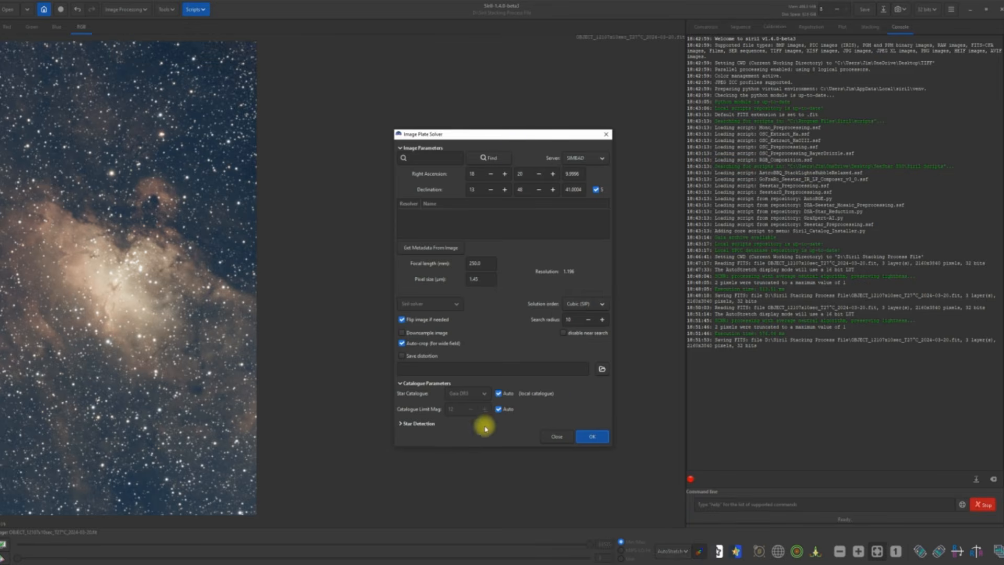
pyautogui.click(588, 436)
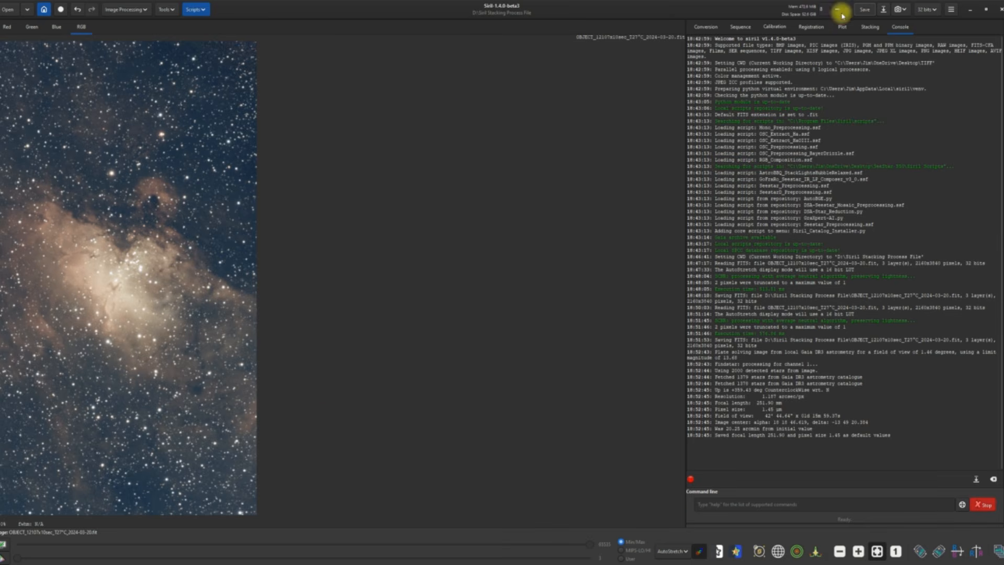
pyautogui.click(865, 10)
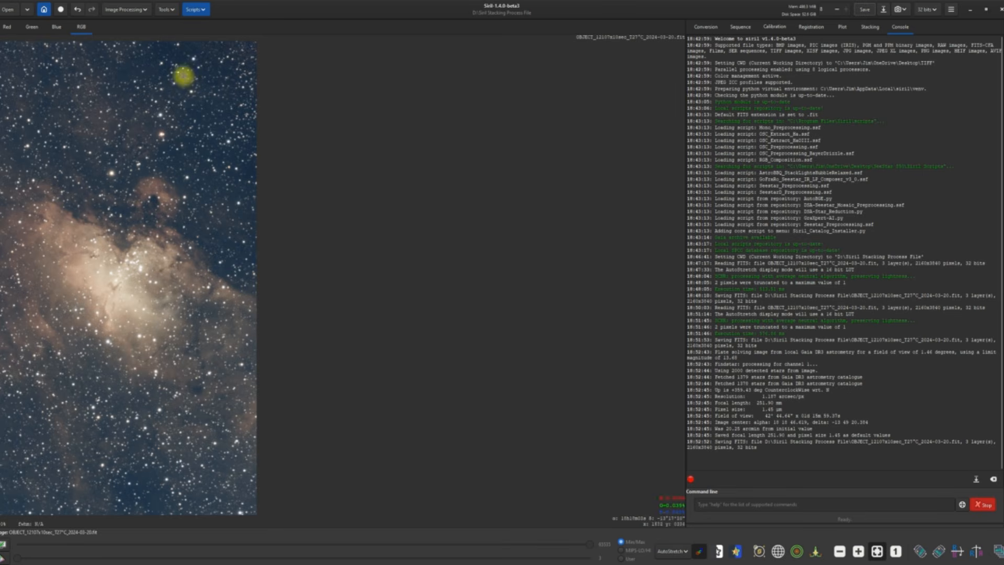
# Apply Spectrophotometric Color Calibration with the Average Spiral Galaxy white reference and ZWO Seestar LP filter, and save the image.
pyautogui.click(145, 11)
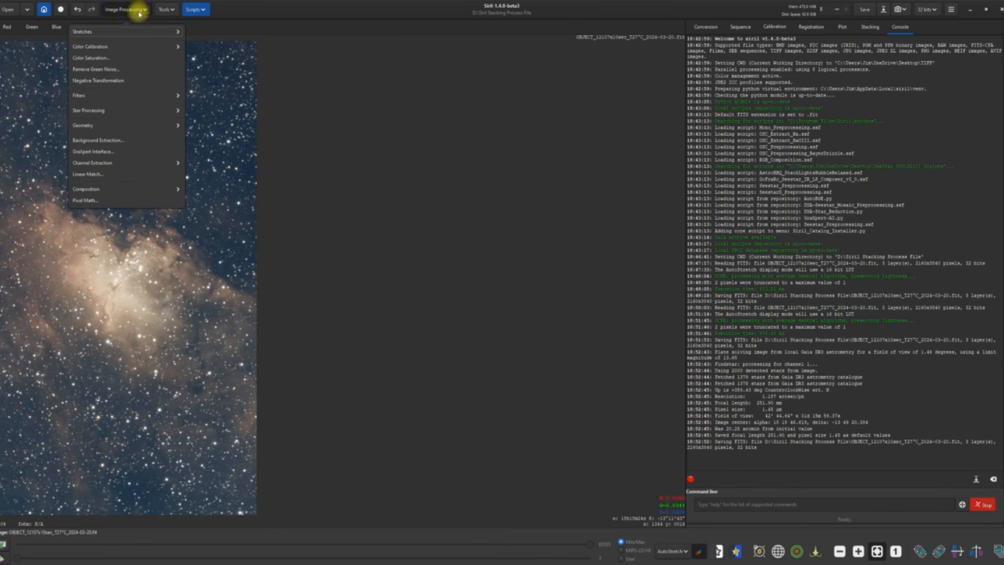
pyautogui.click(105, 46)
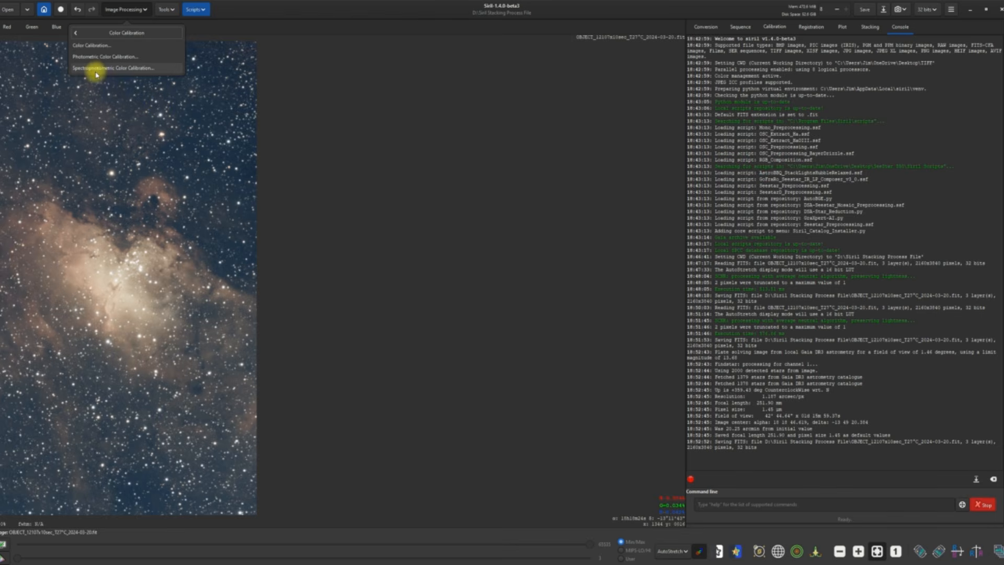
pyautogui.click(140, 69)
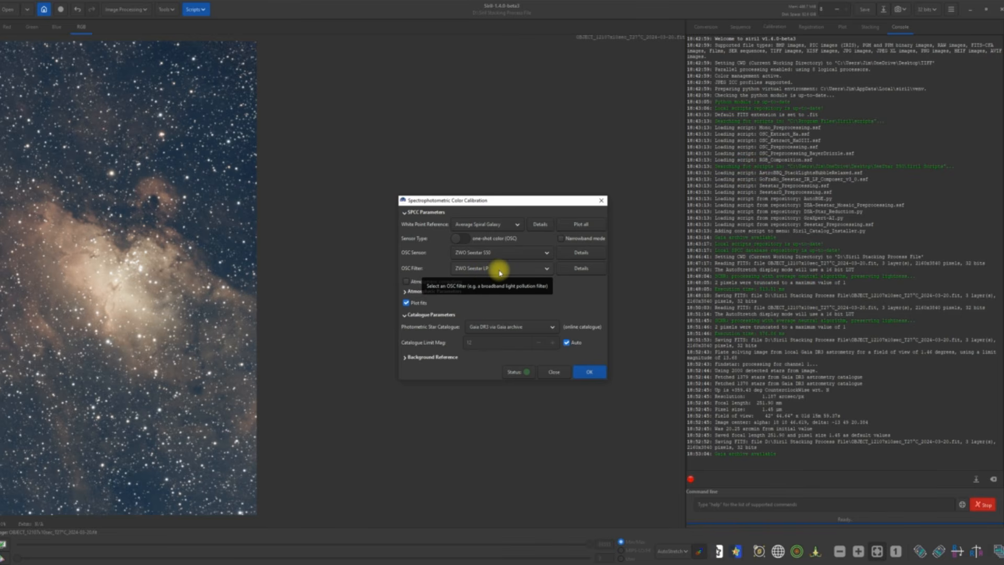
pyautogui.click(548, 270)
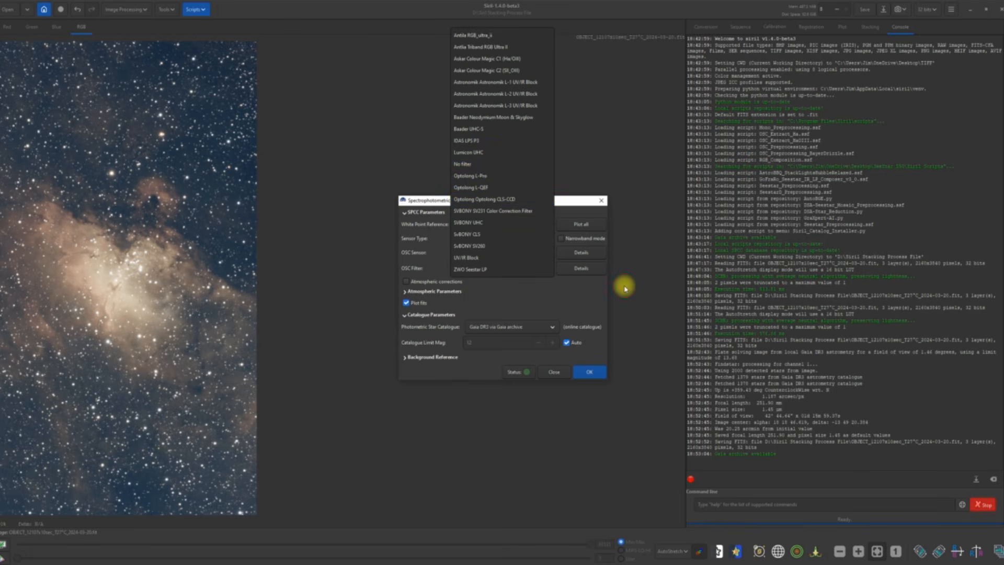
pyautogui.click(618, 314)
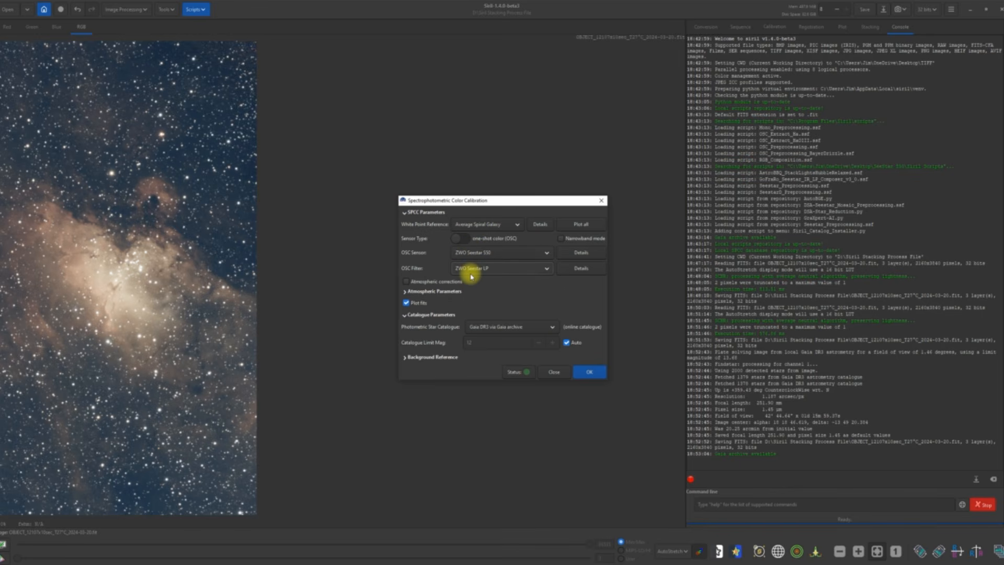
pyautogui.click(586, 374)
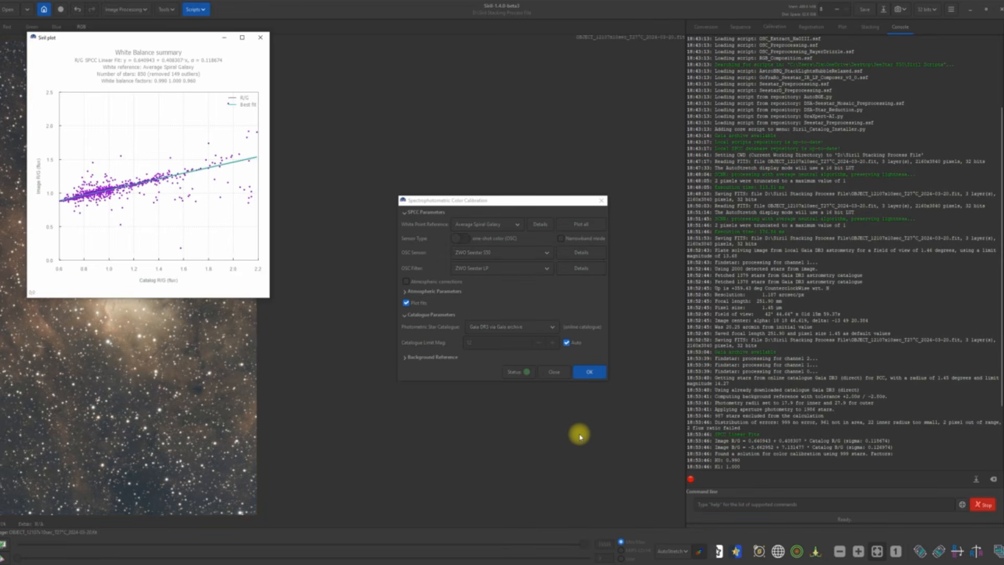
pyautogui.click(552, 372)
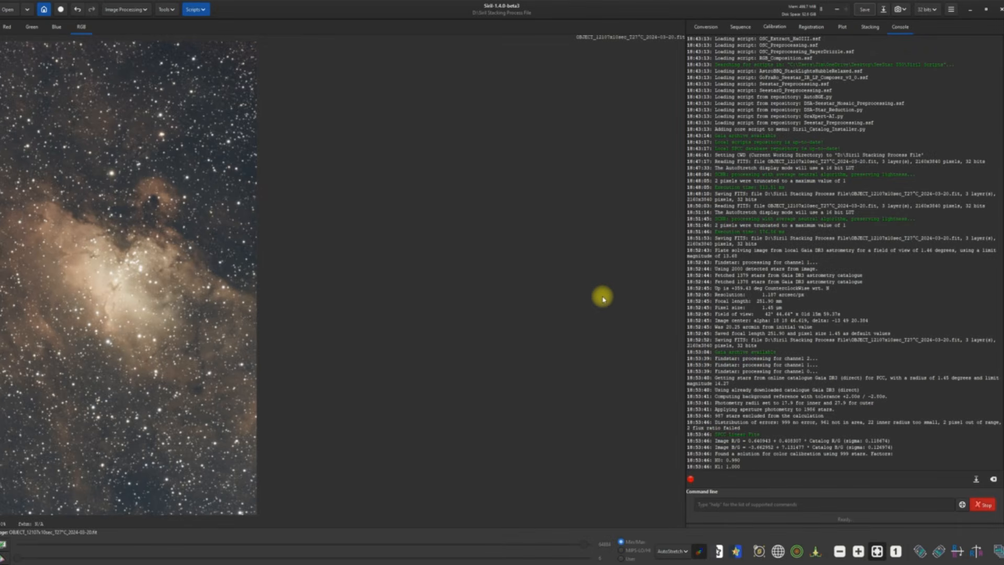
pyautogui.click(866, 9)
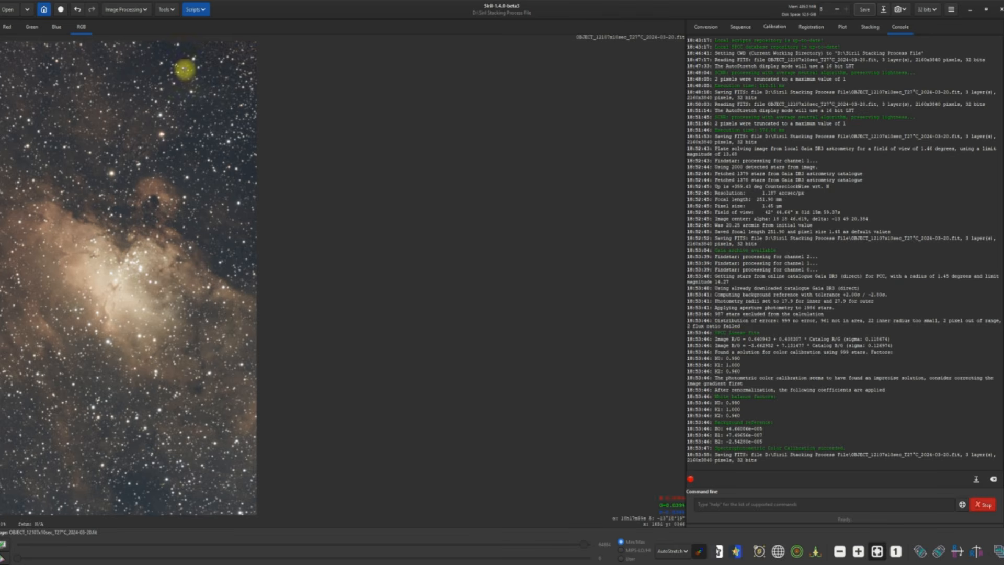
# Remove the stars with StarNet, using linear pre-stretch and generating a star mask, and save the starless image.
pyautogui.click(146, 14)
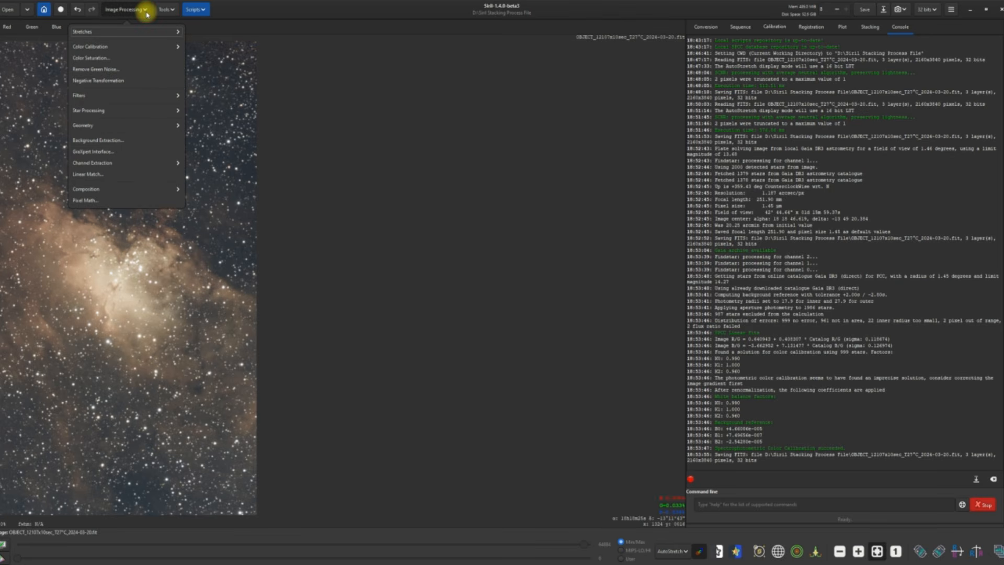
pyautogui.click(101, 110)
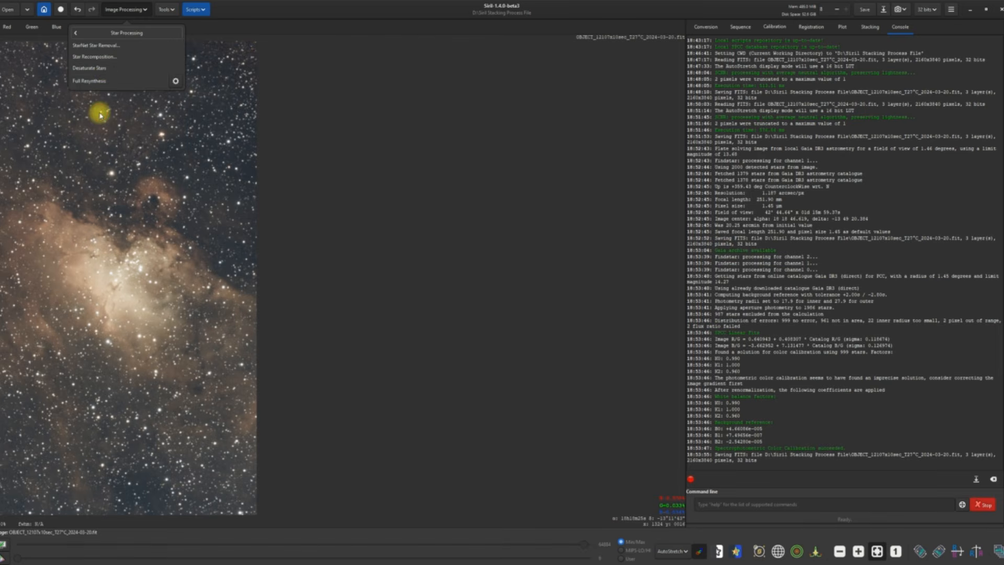
pyautogui.click(106, 47)
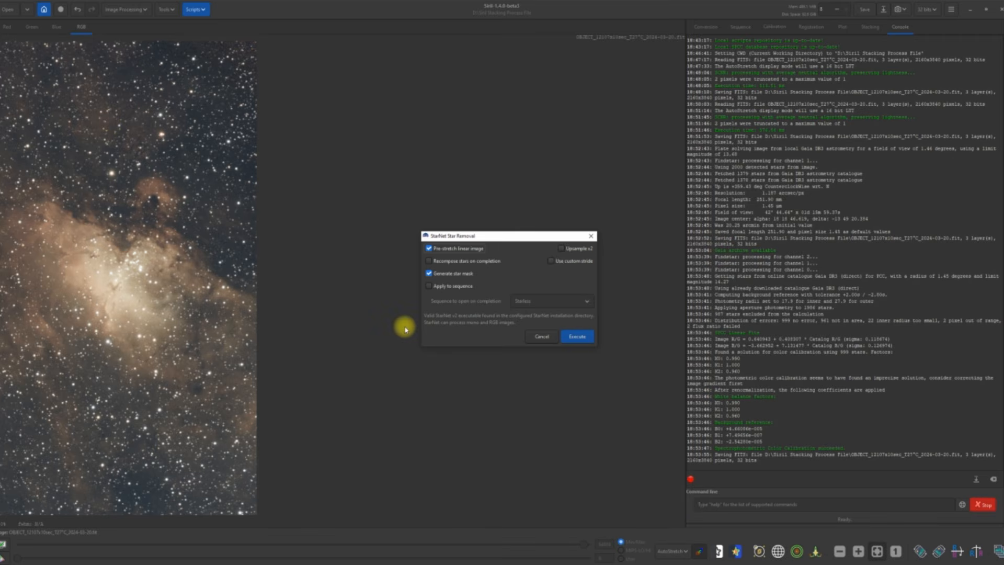
pyautogui.click(575, 341)
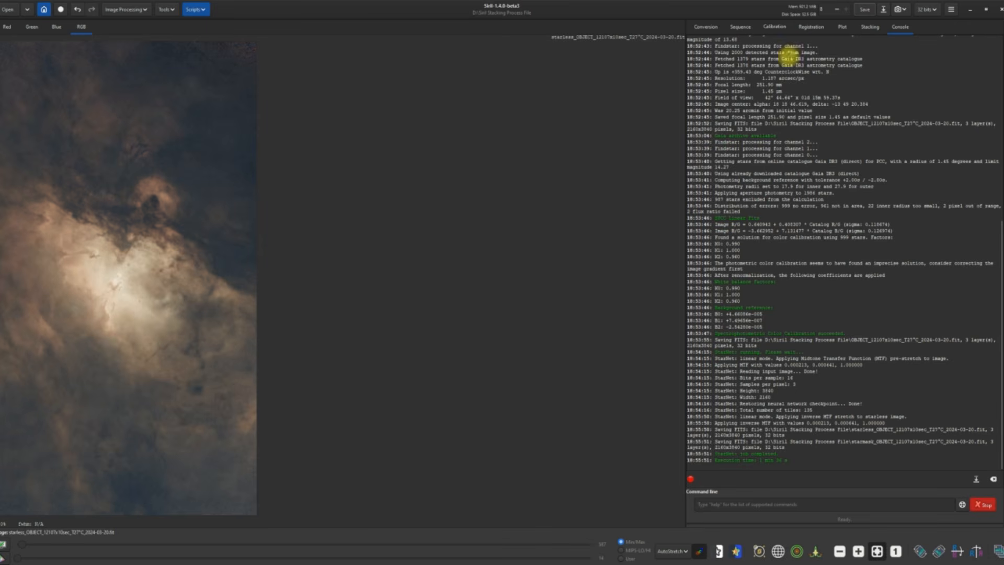
pyautogui.click(865, 12)
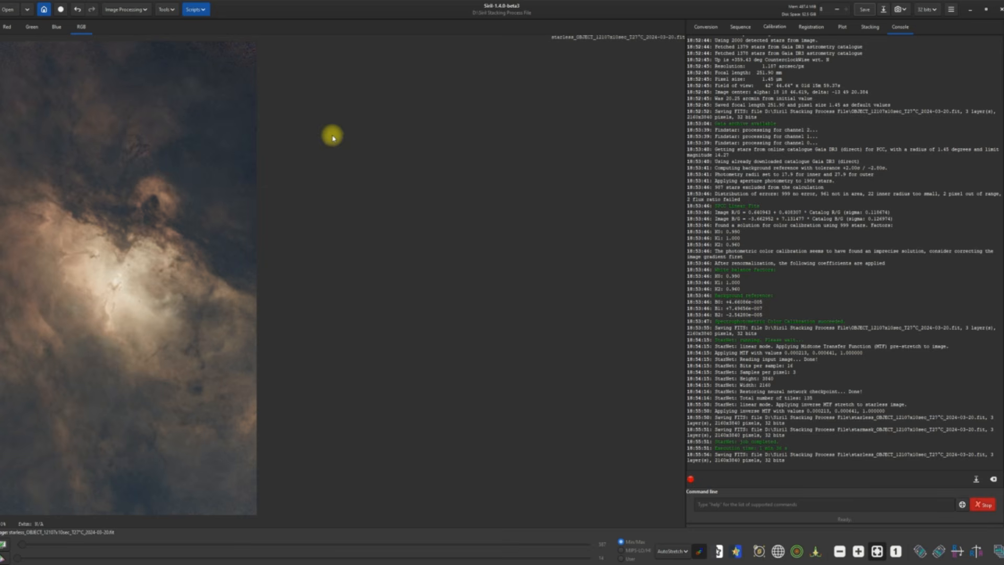
# Run the GraXpert-AI Python script on the starless image to extract the background with smoothing 0.5 and subtraction correction.
pyautogui.click(203, 10)
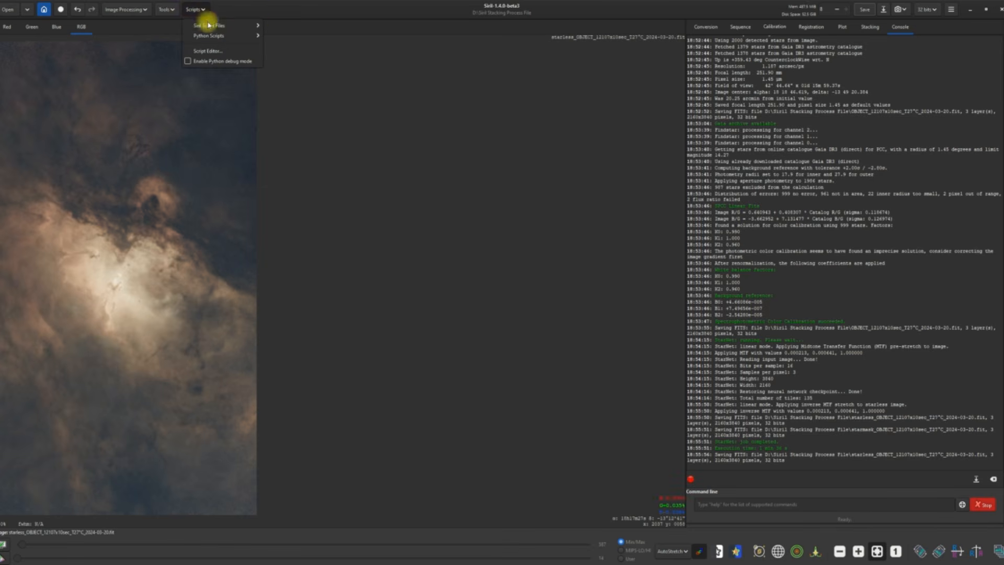
pyautogui.moveTo(208, 36)
pyautogui.moveTo(288, 36)
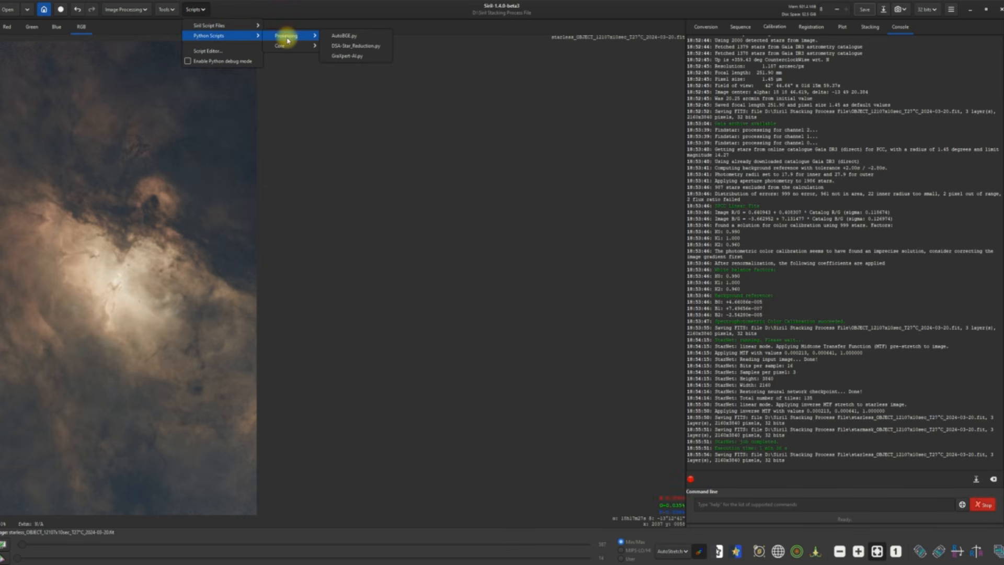
pyautogui.click(349, 57)
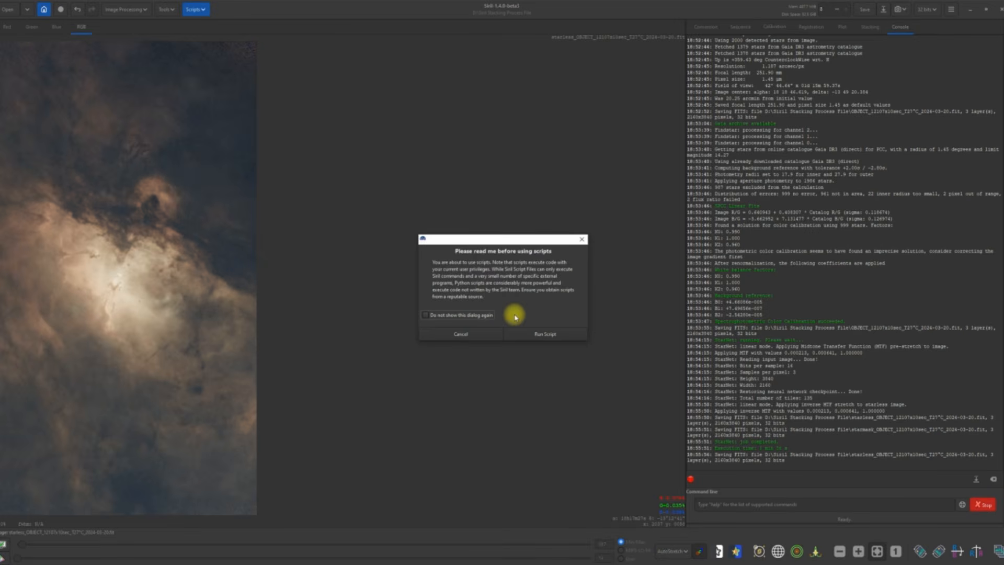
pyautogui.click(538, 336)
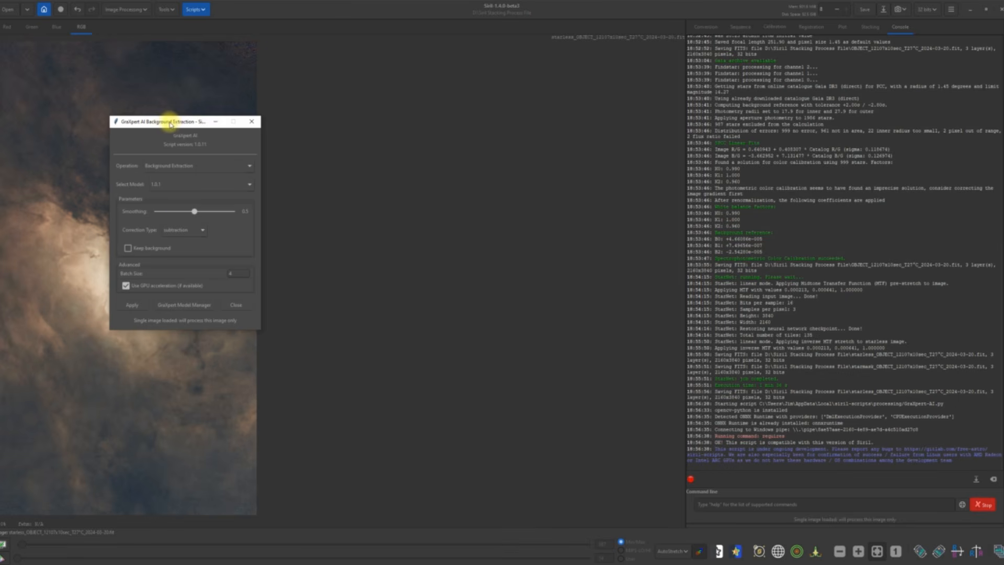
pyautogui.moveTo(165, 122); pyautogui.dragTo(397, 104)
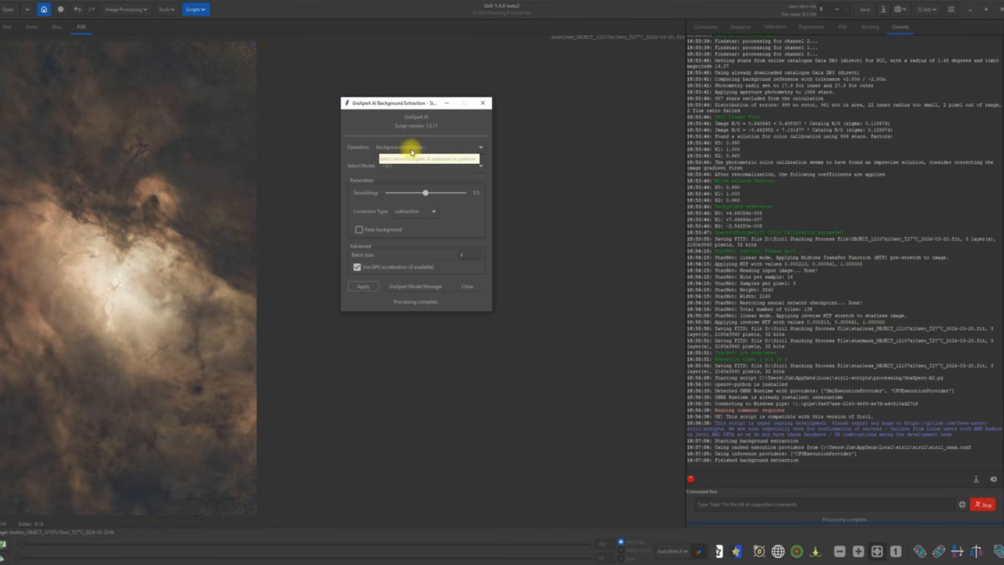
# Denoise the starless image in GraXpert AI with model 2.0.0 at strength 0.5.
pyautogui.click(481, 151)
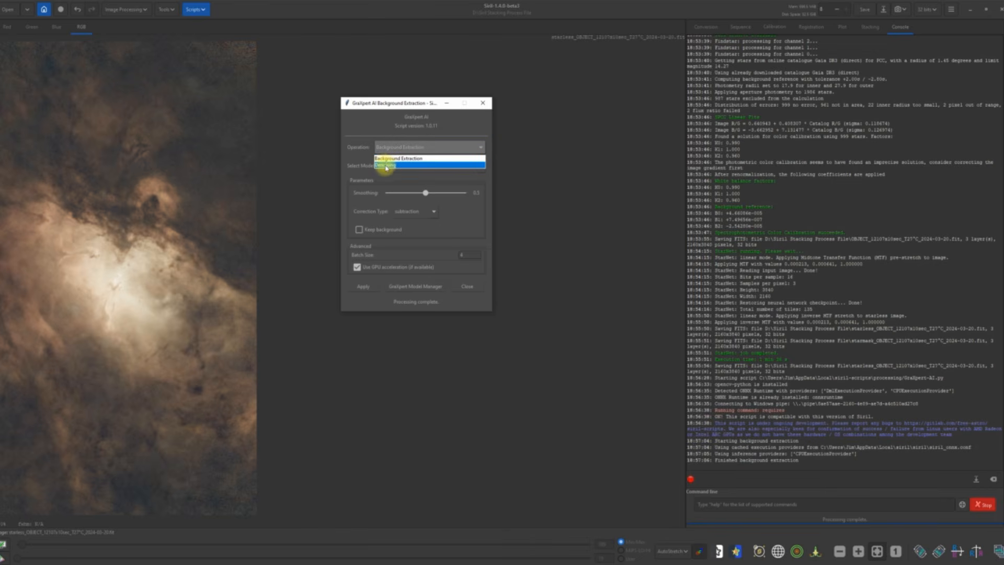
pyautogui.click(387, 166)
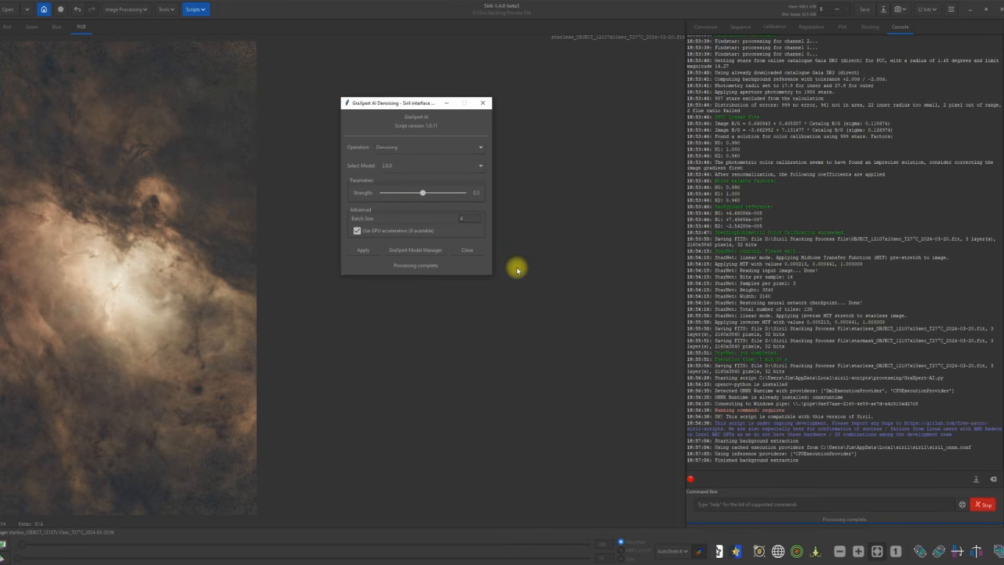
pyautogui.click(366, 249)
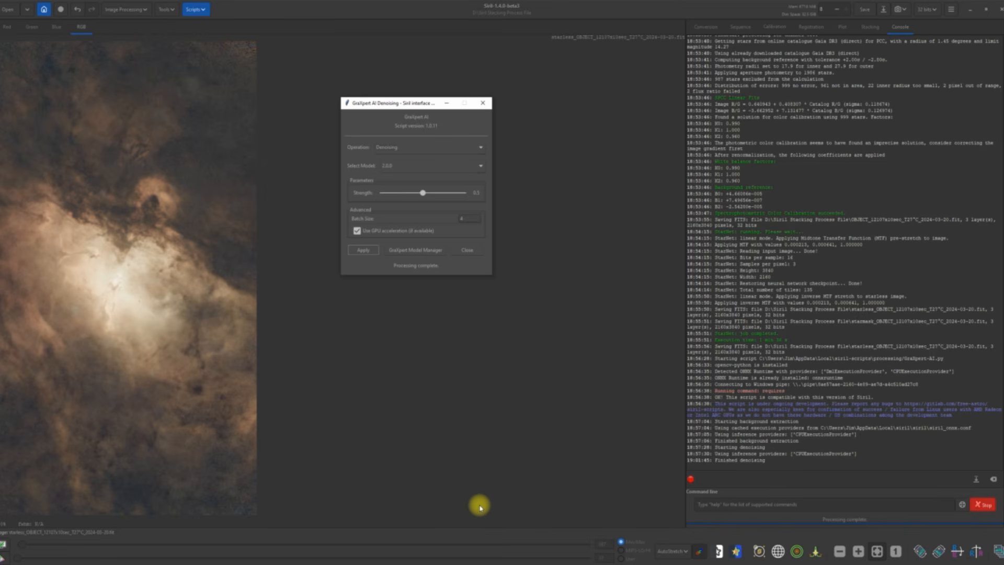
# Save the denoised starless image and switch the display stretch from AutoStretch to Linear.
pyautogui.click(465, 251)
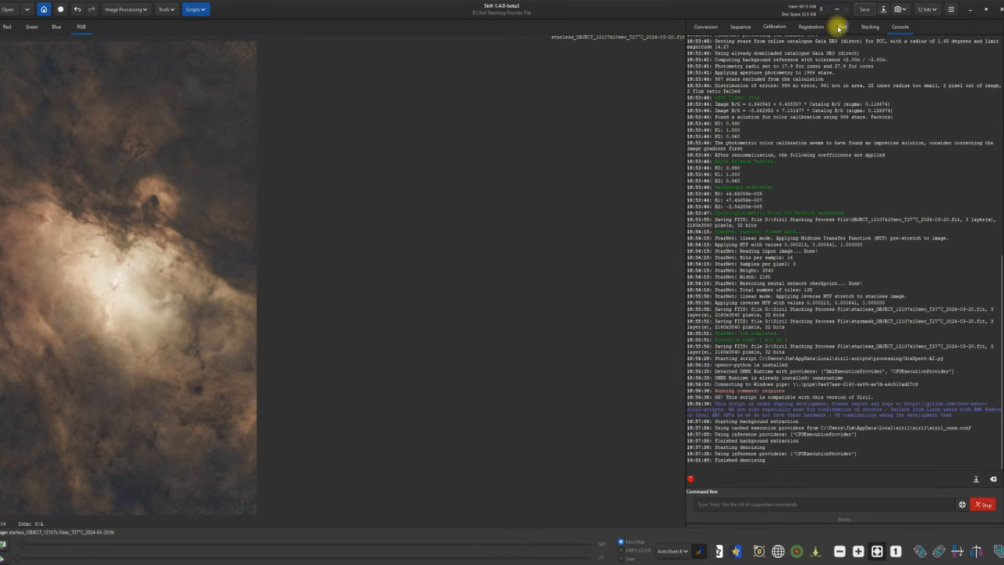
pyautogui.click(863, 9)
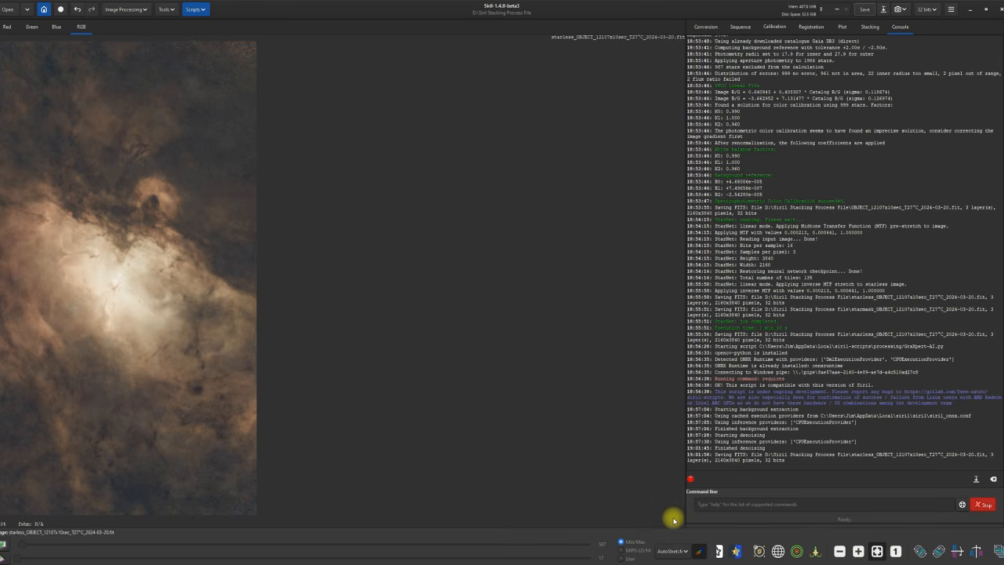
pyautogui.click(687, 553)
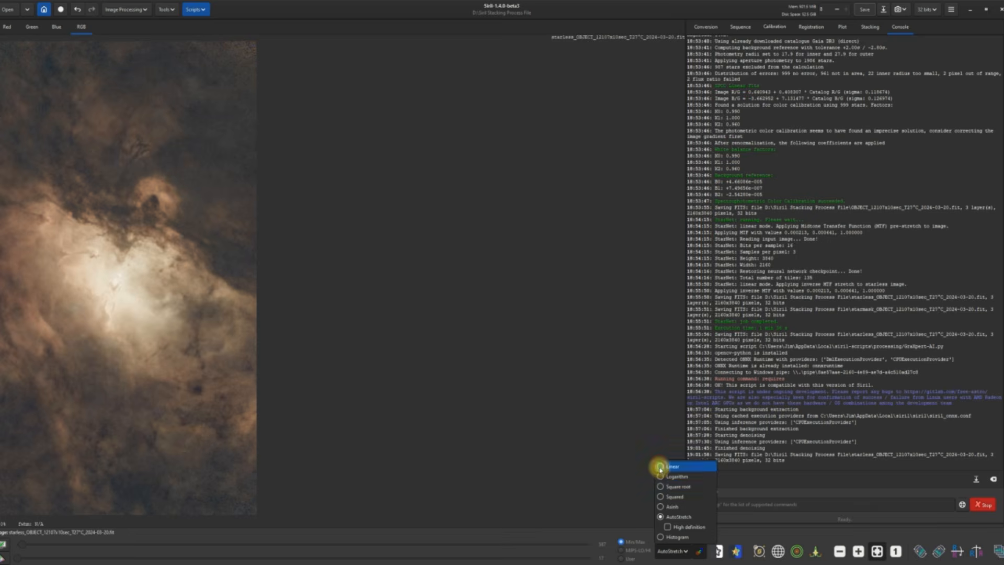
pyautogui.click(660, 466)
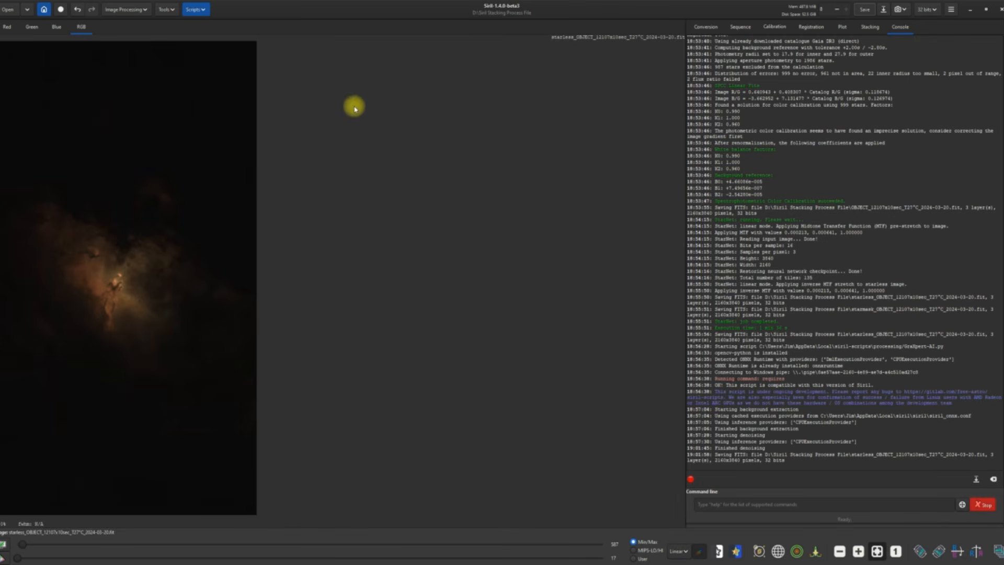
# Start a Generalised Hyperbolic Stretch on the starless image with the Human-weighted luminance colour stretch model.
pyautogui.click(145, 10)
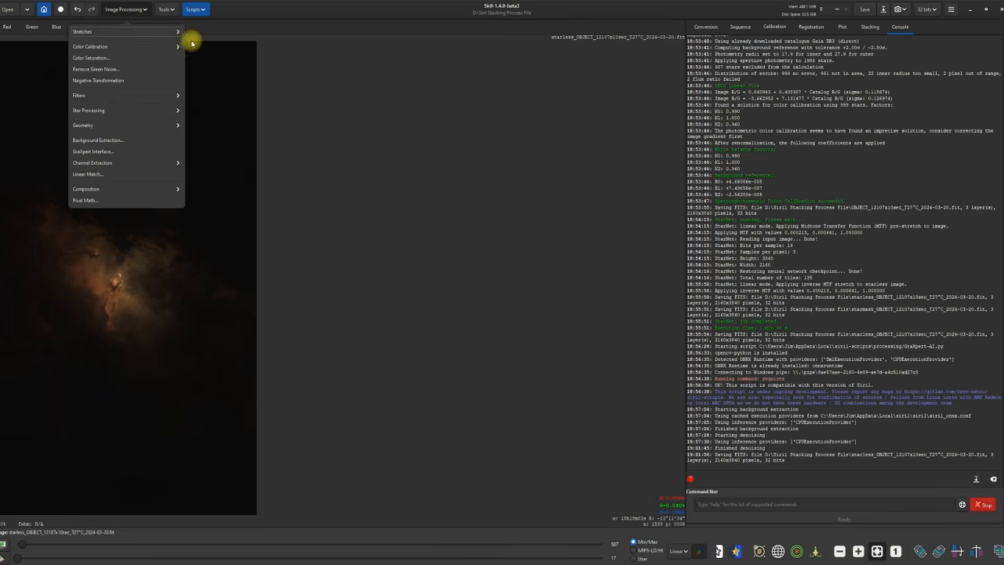
pyautogui.click(96, 33)
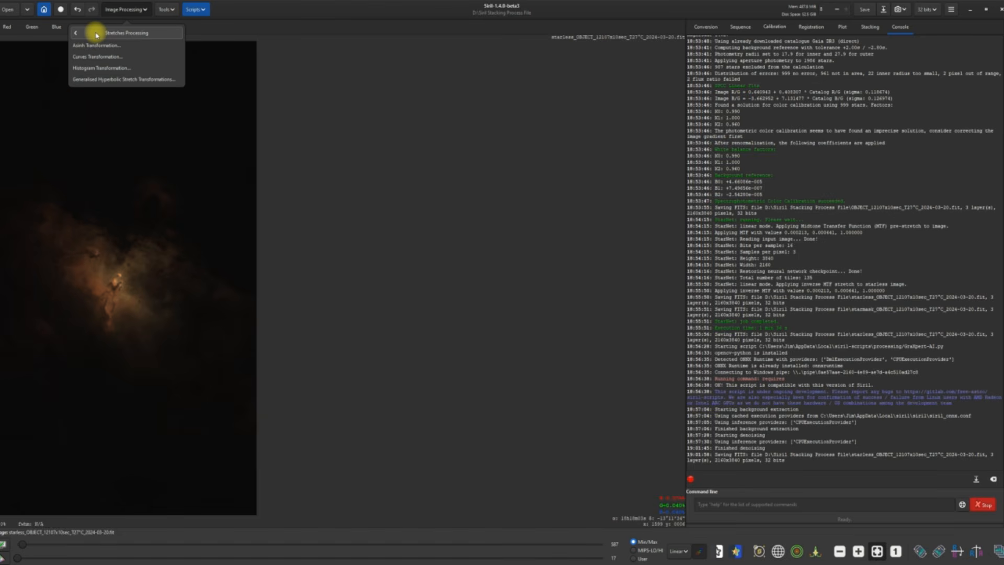
pyautogui.click(111, 80)
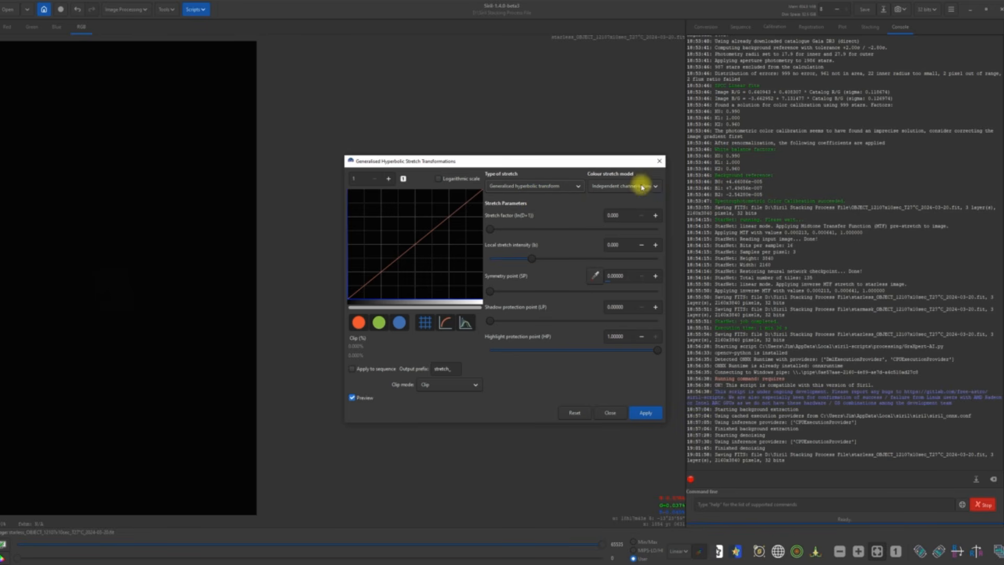
pyautogui.click(658, 187)
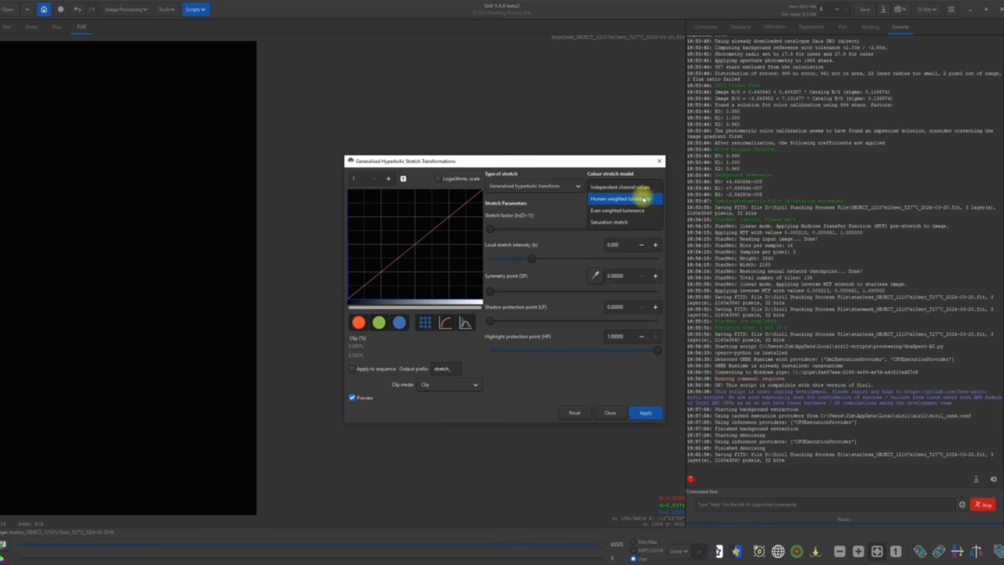
pyautogui.click(642, 202)
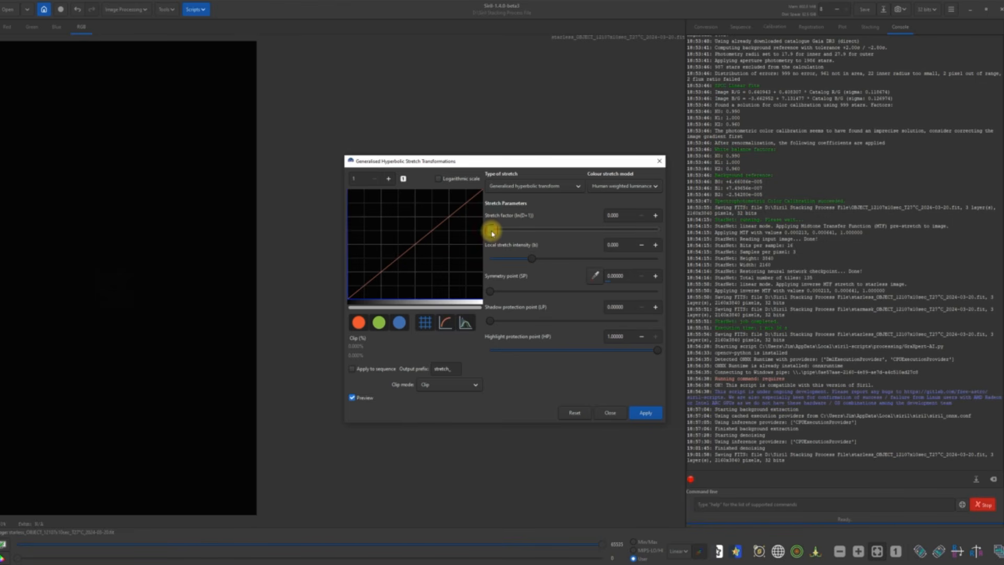
# Apply three successive generalised hyperbolic stretches with stretch factors of about 1.48, 1.89 and 1.36.
pyautogui.moveTo(492, 232); pyautogui.dragTo(509, 230)
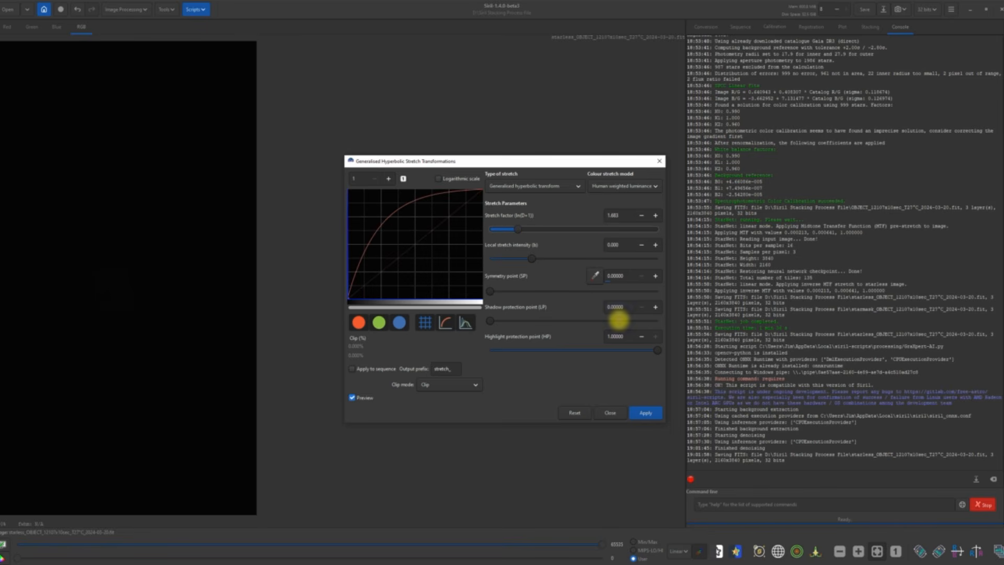
pyautogui.click(644, 409)
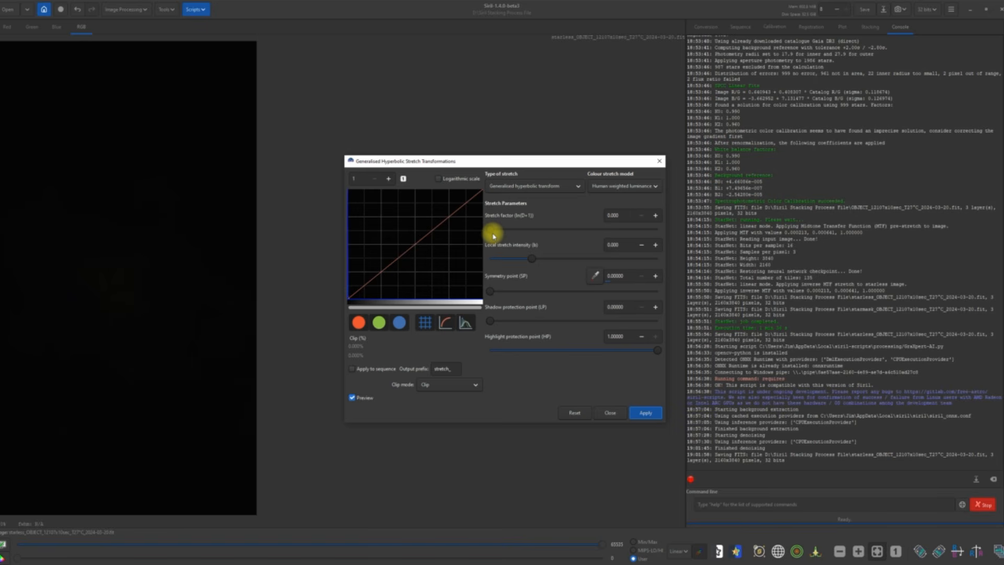
pyautogui.moveTo(492, 230); pyautogui.dragTo(523, 231)
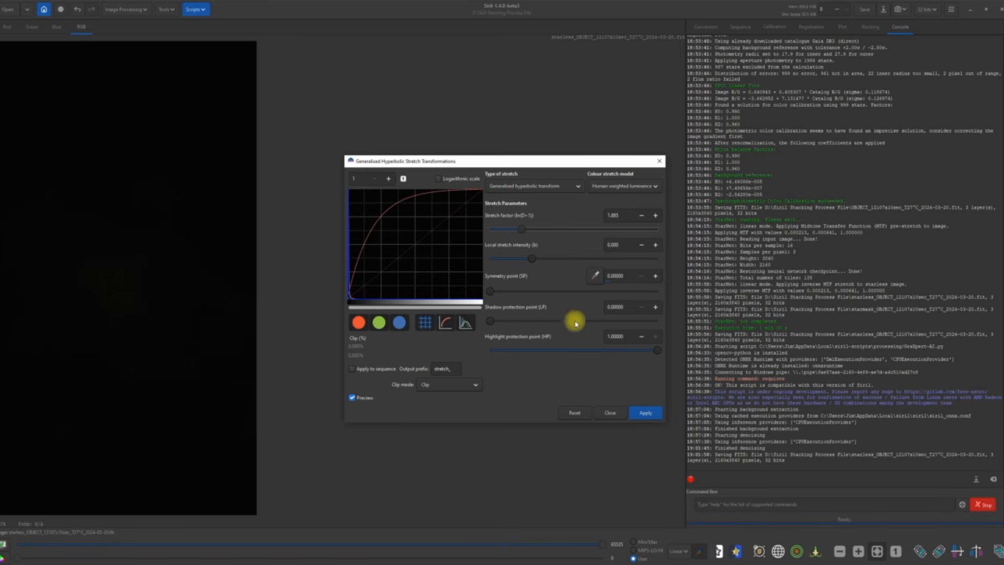
pyautogui.click(643, 413)
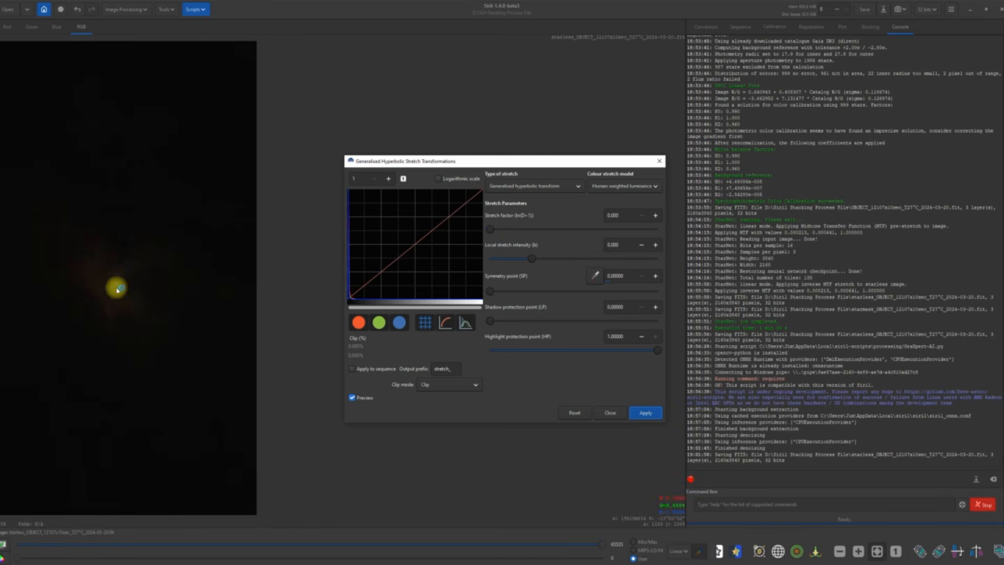
pyautogui.moveTo(491, 230); pyautogui.dragTo(513, 228)
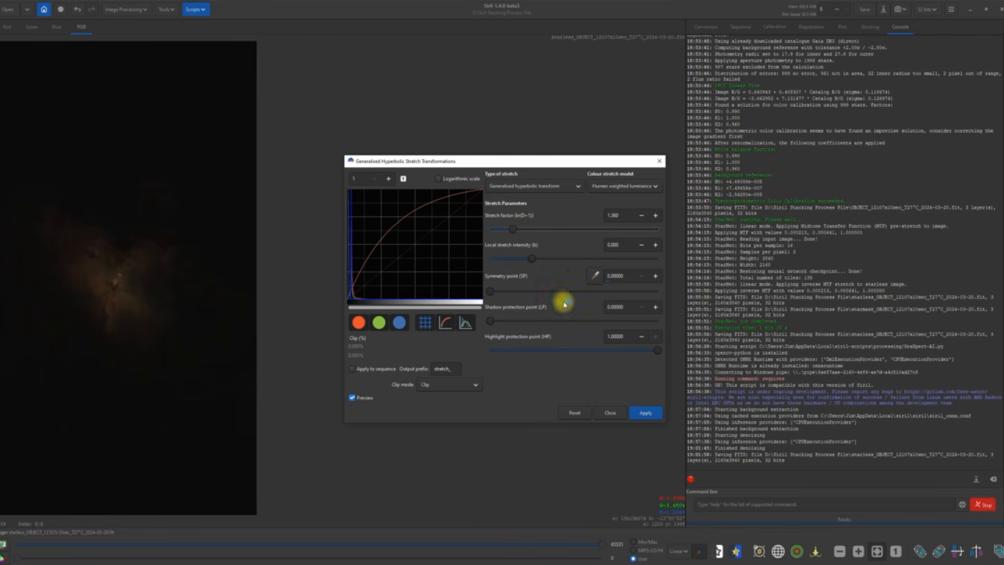
pyautogui.click(642, 412)
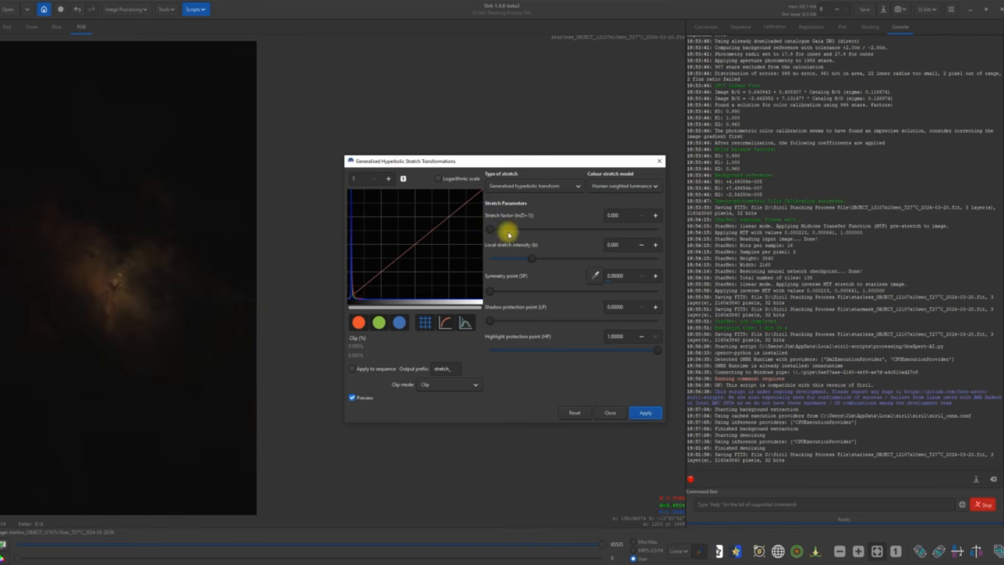
# Apply two more generalised hyperbolic stretches to brighten the nebula, using a stretch factor of about 0.74 for the second.
pyautogui.moveTo(494, 232); pyautogui.dragTo(517, 229)
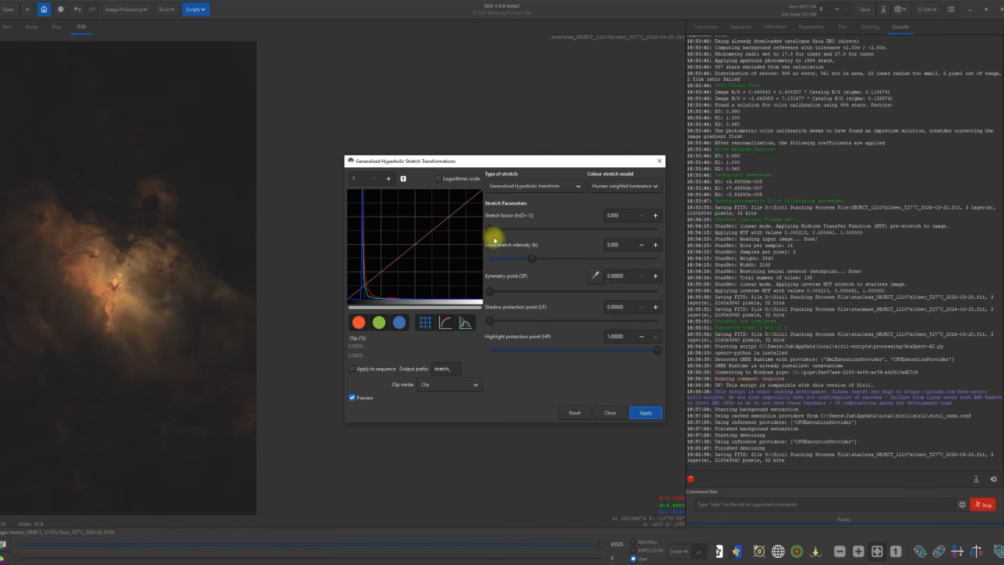
pyautogui.moveTo(491, 228); pyautogui.dragTo(505, 231)
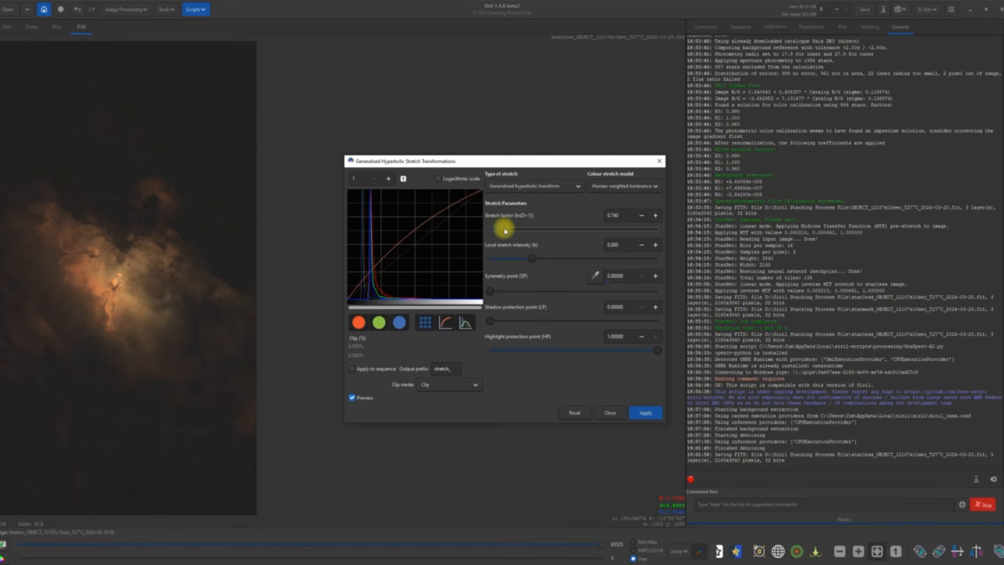
pyautogui.click(637, 414)
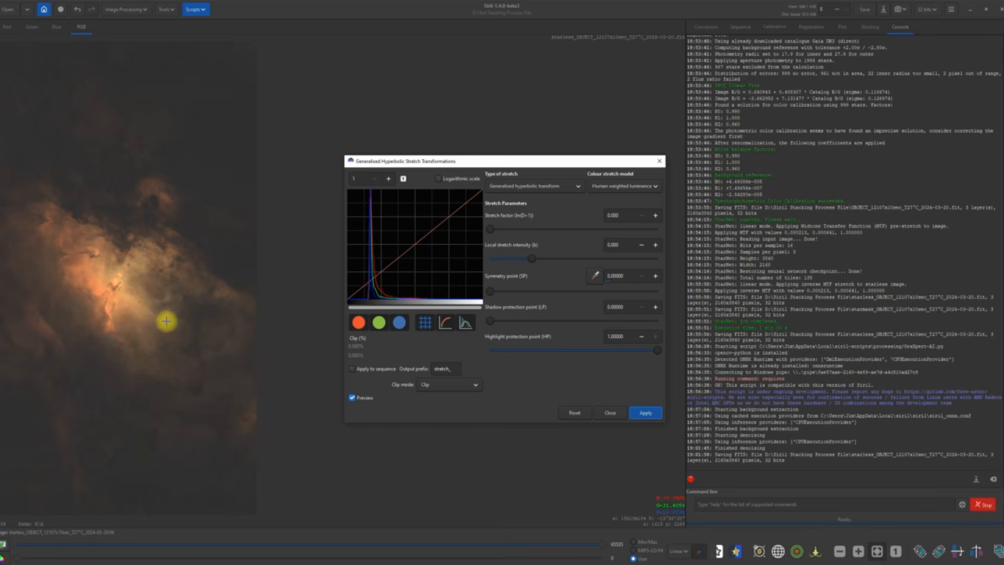
# Darken the background by applying a Linear stretch (BP shift) with the black point at about 0.124.
pyautogui.click(579, 188)
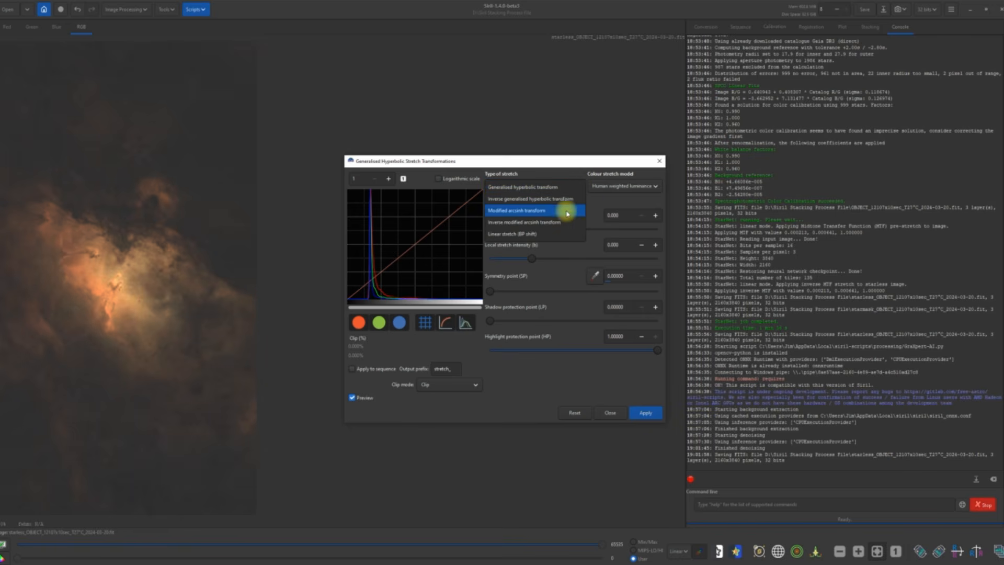
pyautogui.click(548, 236)
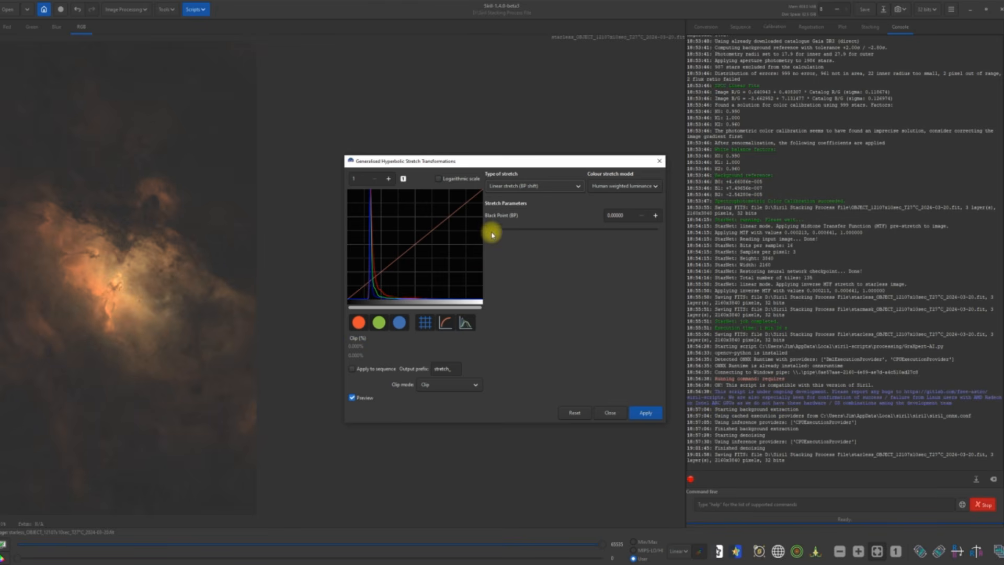
pyautogui.moveTo(492, 231); pyautogui.dragTo(516, 234)
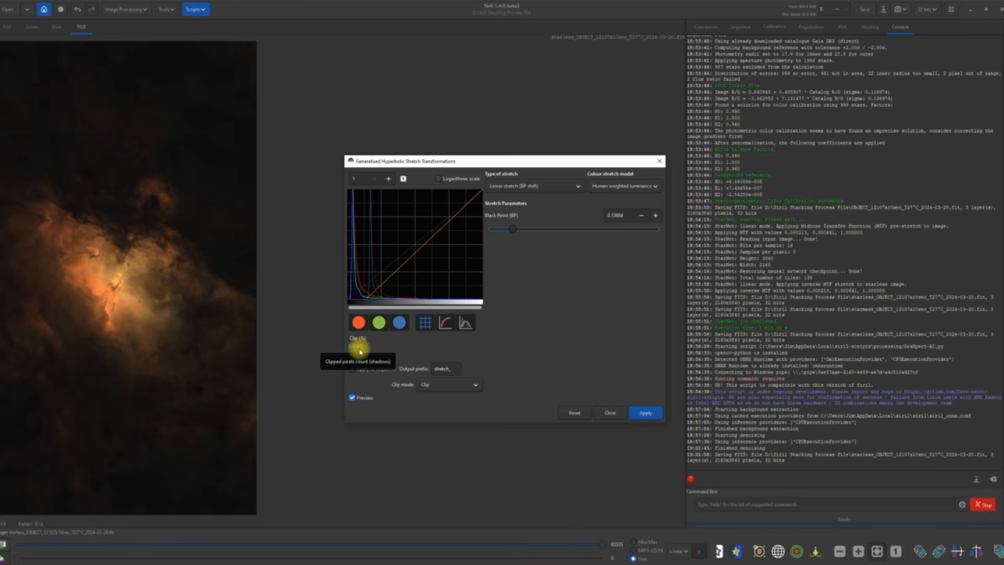
pyautogui.click(642, 216)
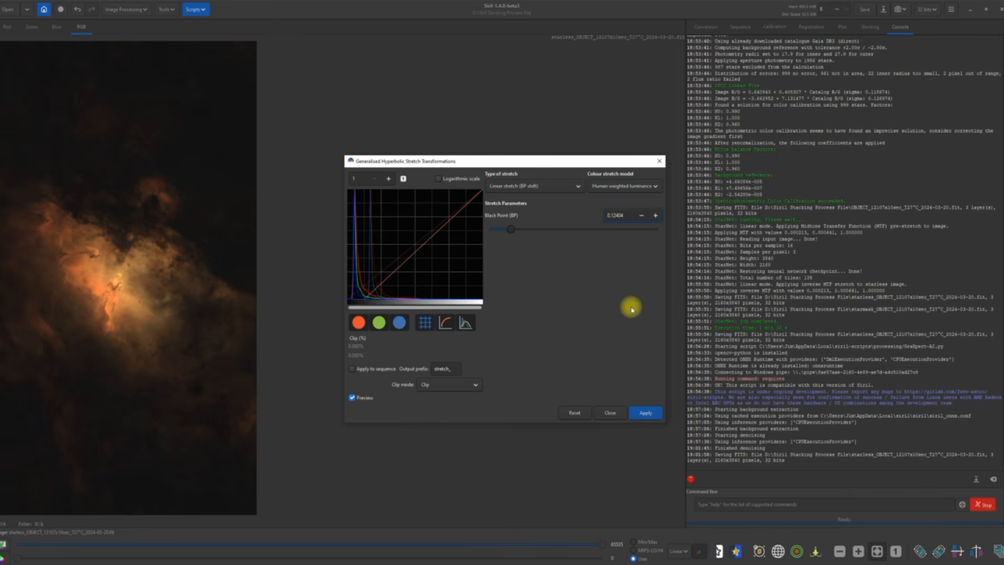
pyautogui.click(644, 413)
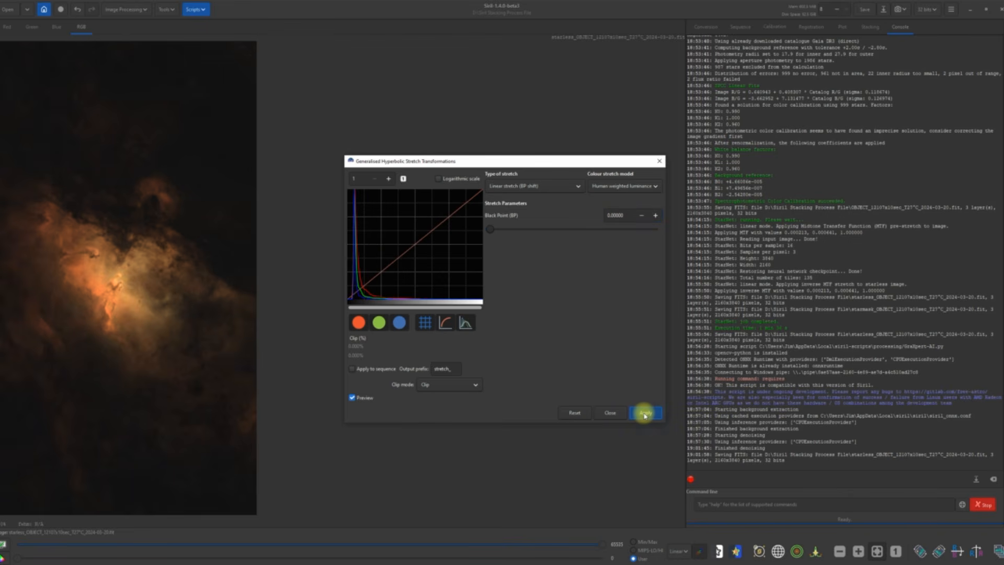
# Apply a final Generalised hyperbolic transform with a stretch factor of about 0.43, using the logarithmic histogram scale, and close the stretch dialog.
pyautogui.click(580, 187)
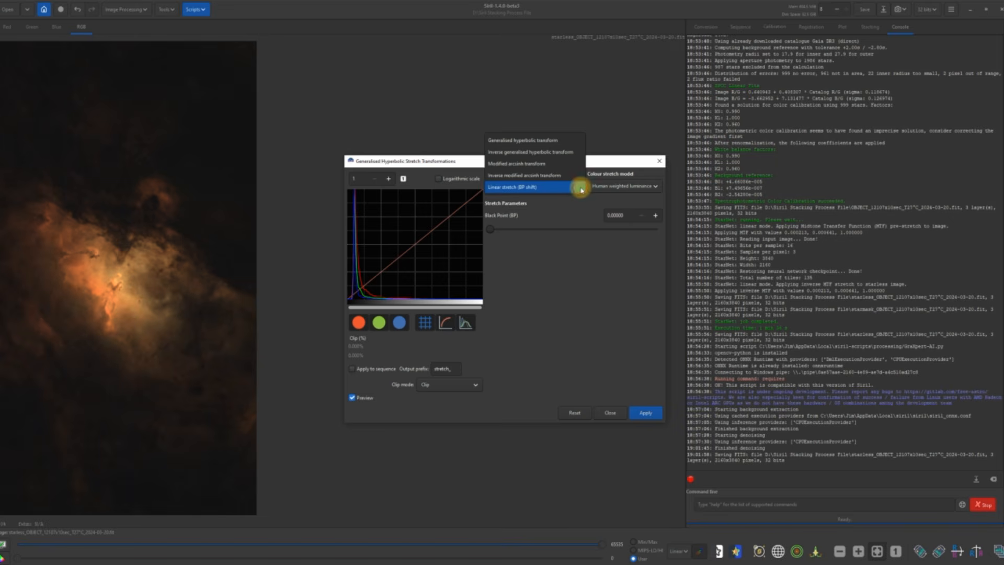
pyautogui.click(554, 142)
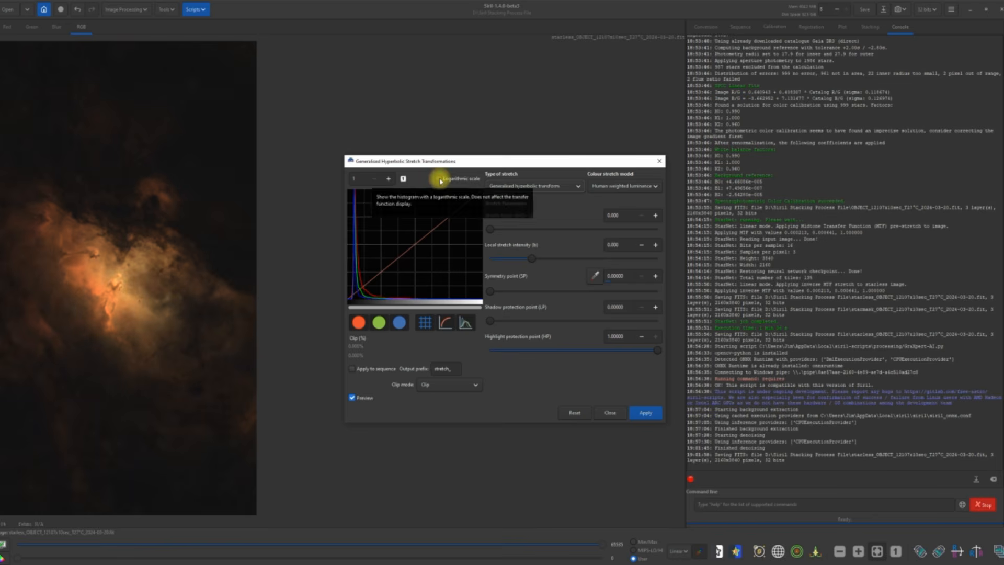
pyautogui.click(439, 180)
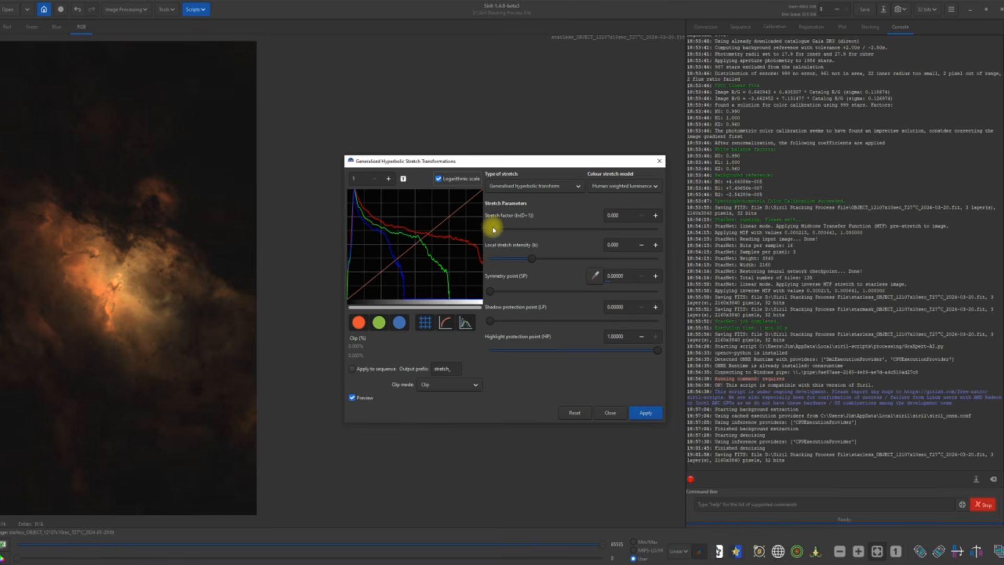
pyautogui.moveTo(492, 231); pyautogui.dragTo(498, 231)
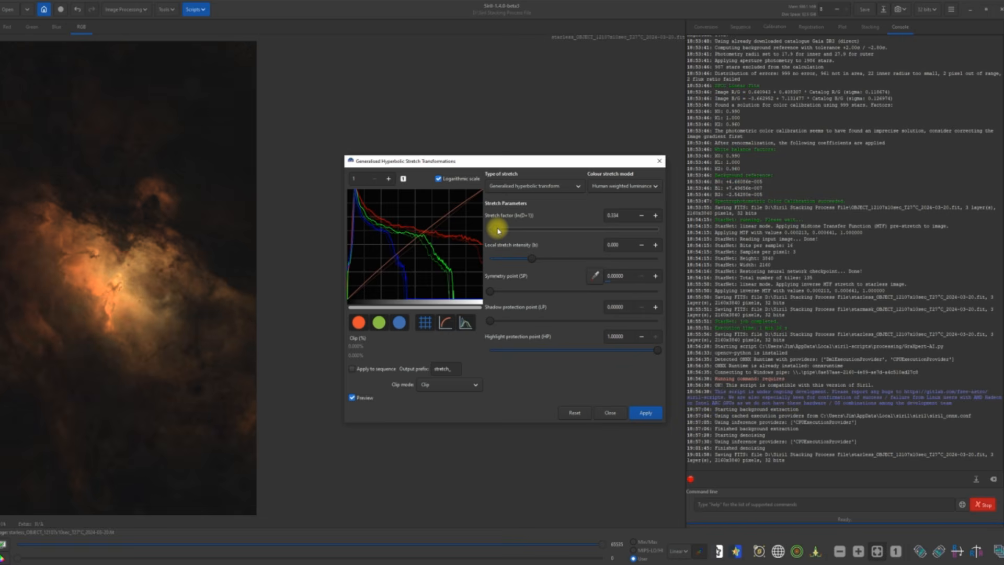
pyautogui.moveTo(498, 230); pyautogui.dragTo(500, 231)
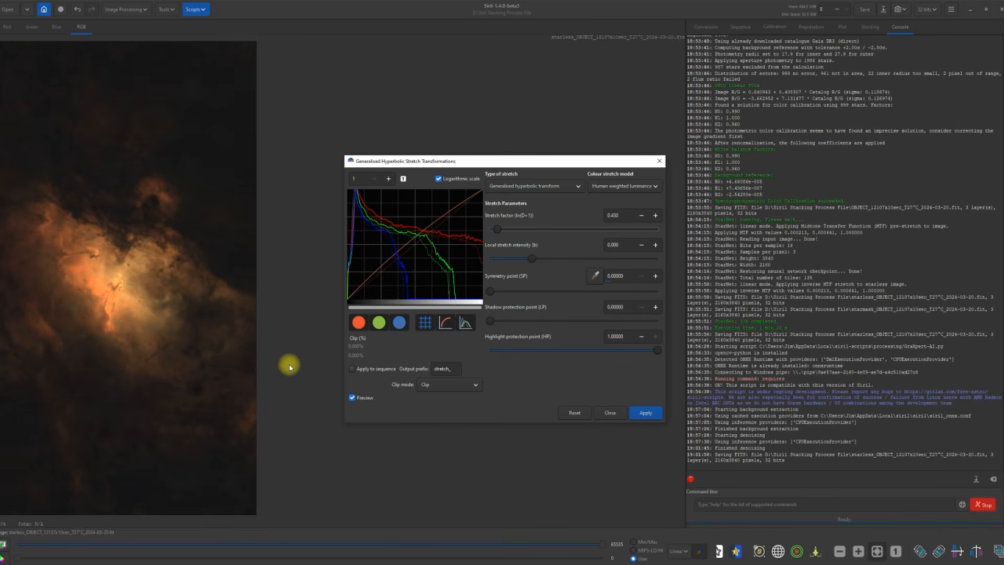
pyautogui.click(651, 415)
pyautogui.click(608, 414)
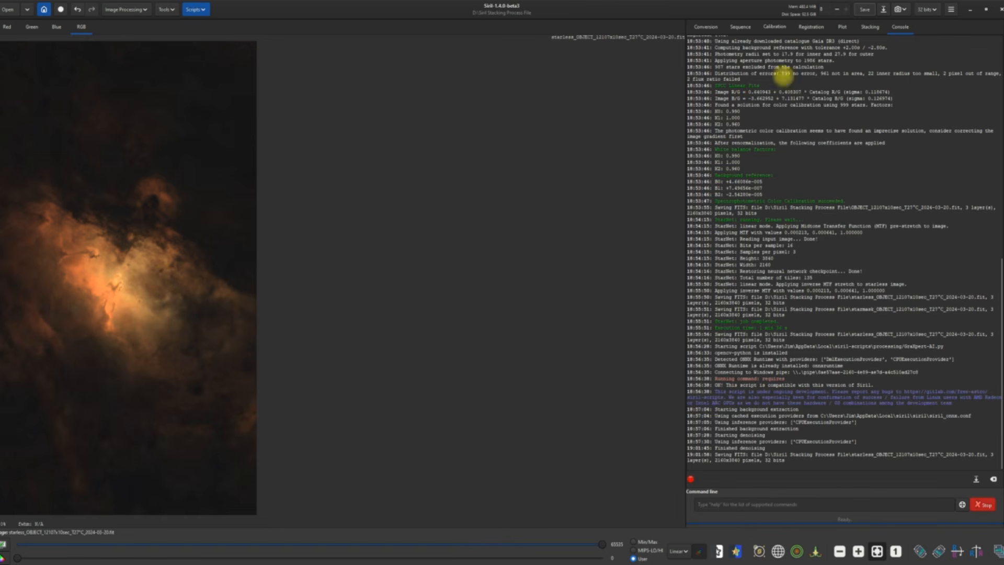
# Export the starless image as an uncompressed 32-bit floating point TIFF into the Desktop's TIFF folder, and save the FITS file.
pyautogui.click(884, 10)
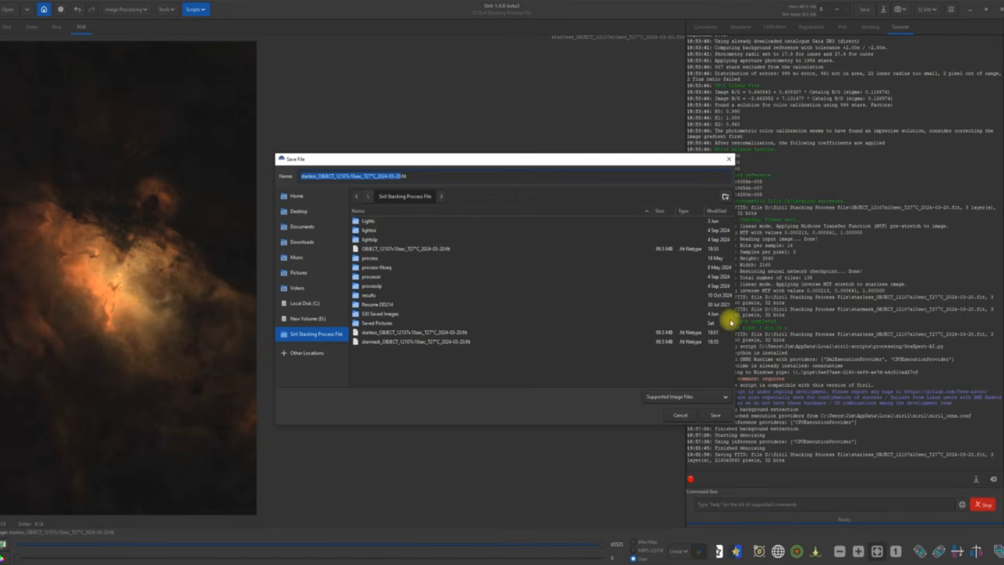
pyautogui.click(728, 399)
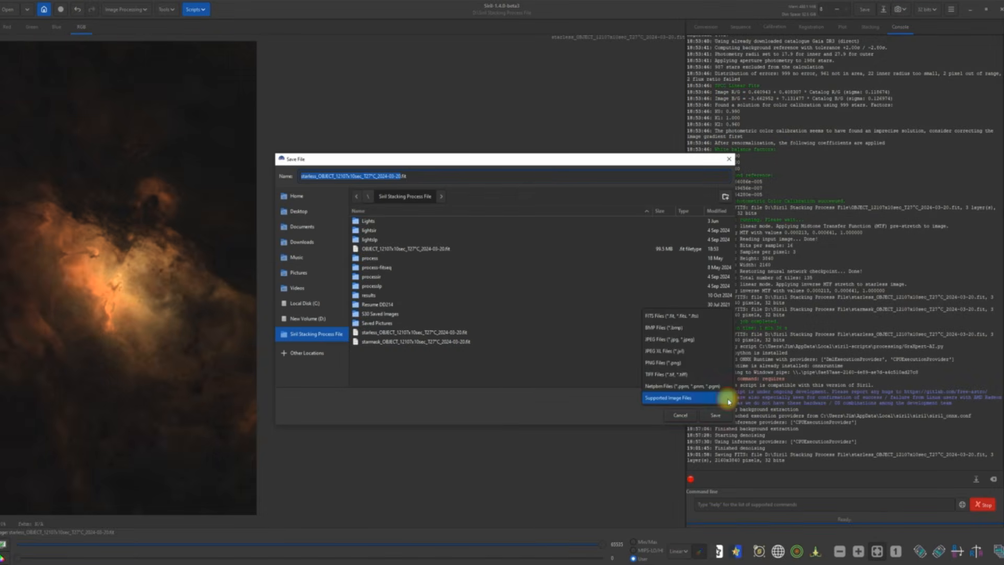
pyautogui.click(667, 376)
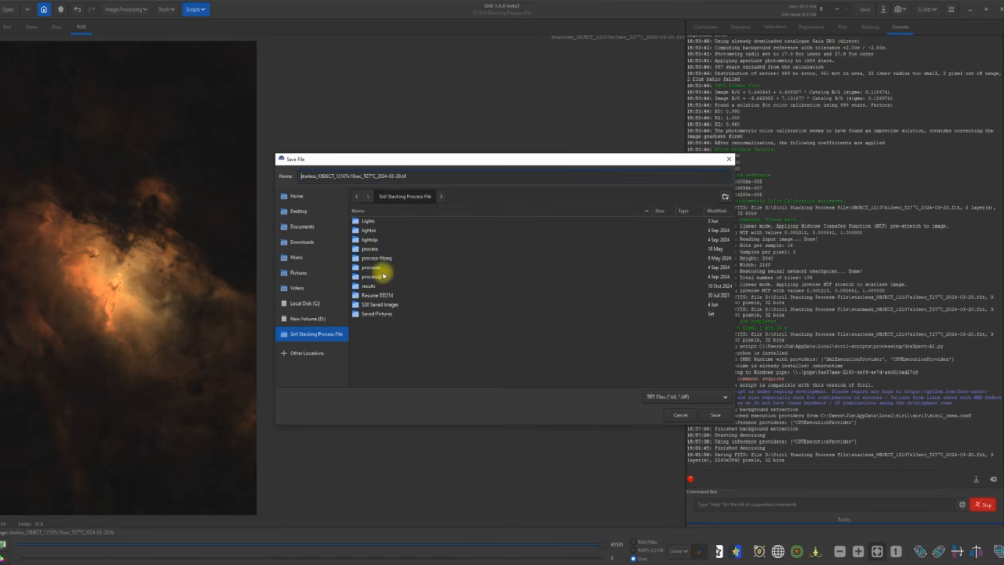
pyautogui.click(304, 218)
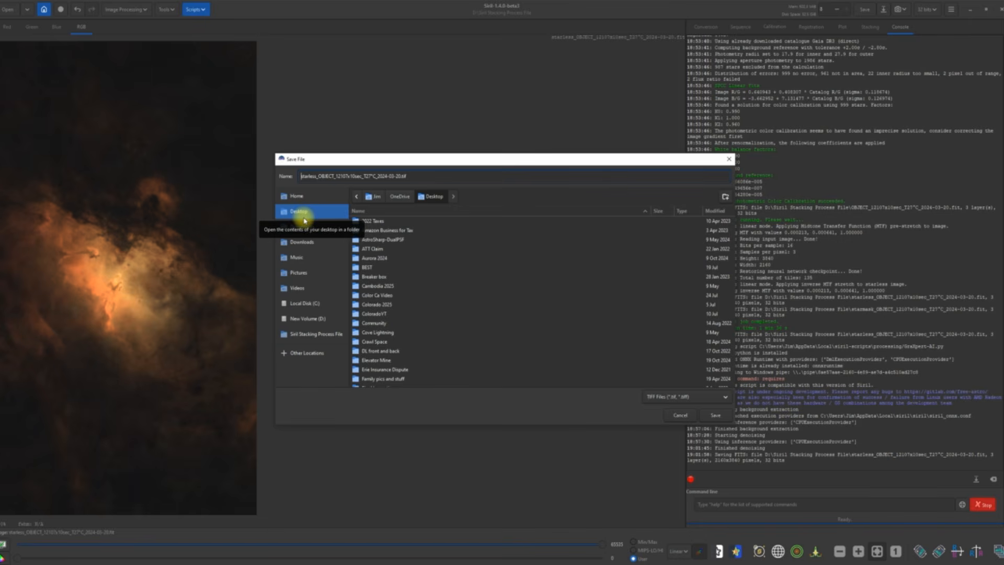
pyautogui.scroll(-5, 383, 303)
pyautogui.scroll(-10, 384, 309)
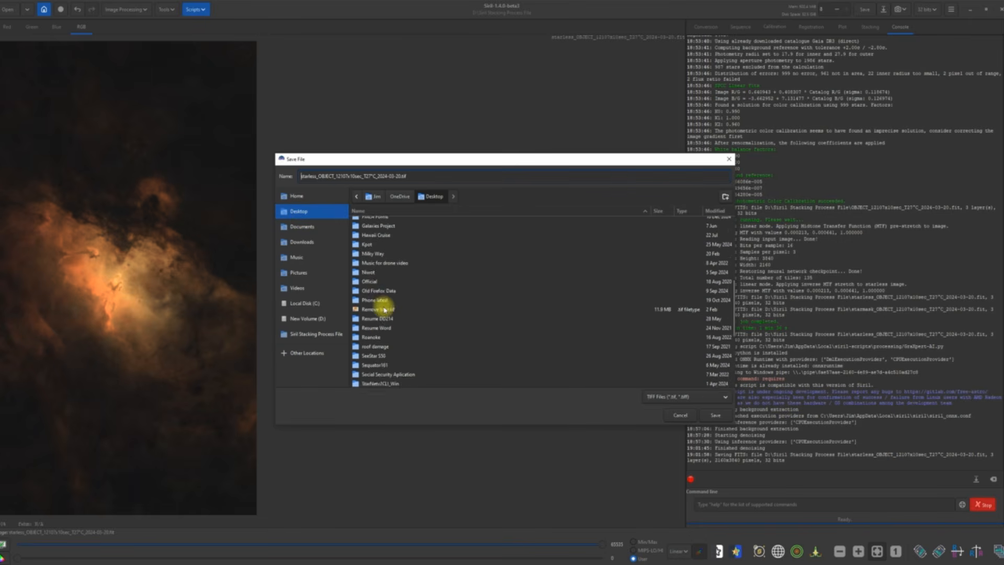
pyautogui.doubleClick(366, 341)
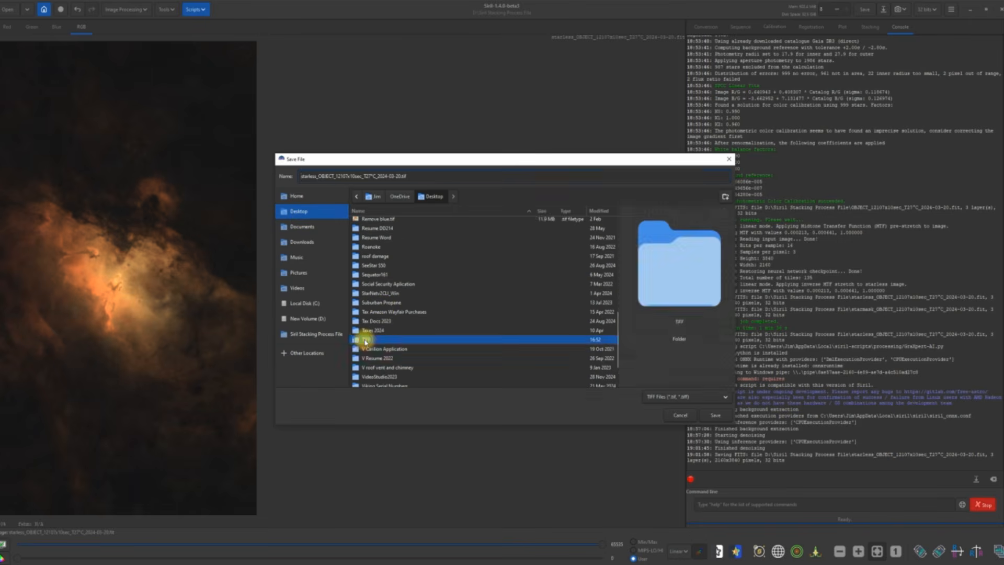
pyautogui.click(714, 415)
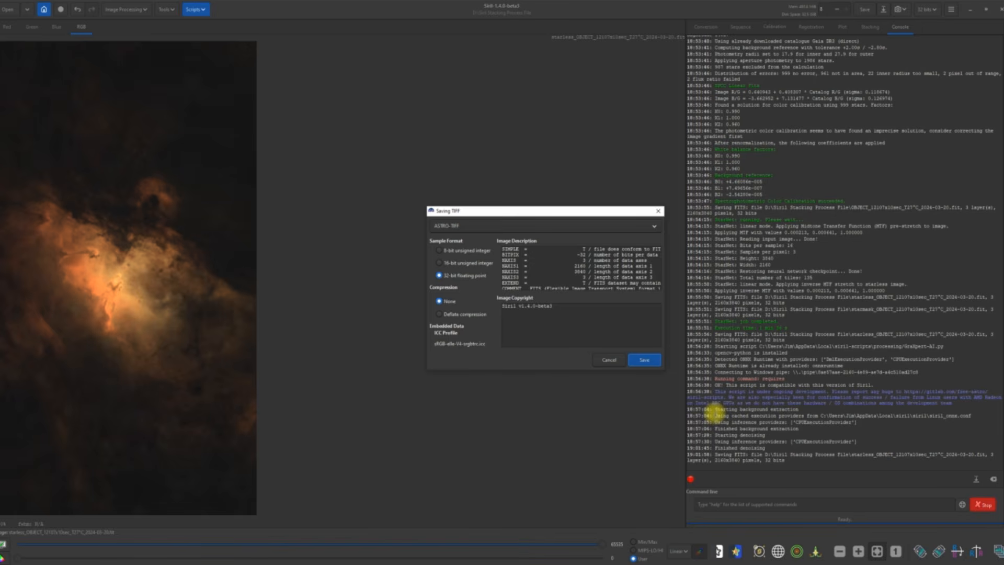
pyautogui.click(642, 360)
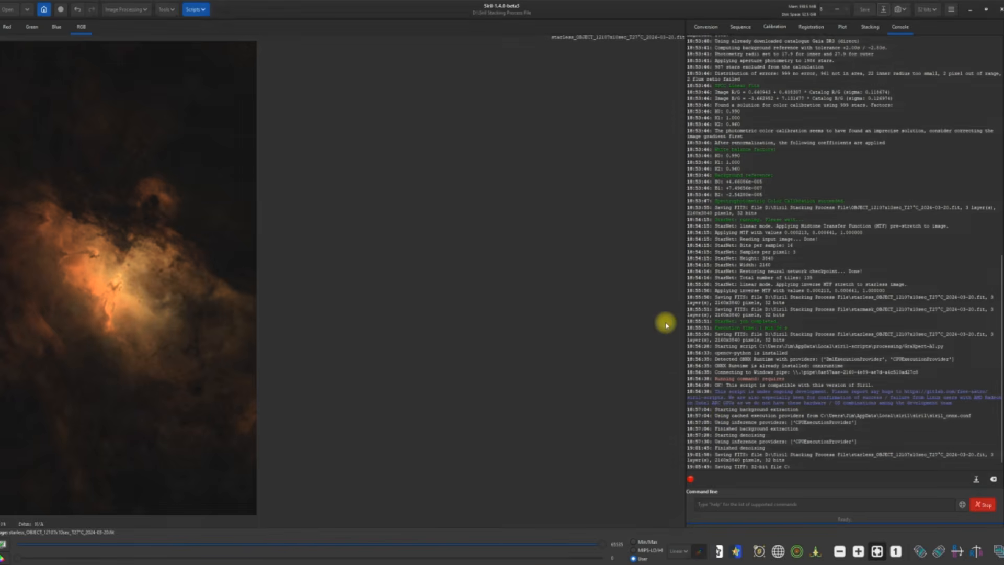
pyautogui.click(865, 10)
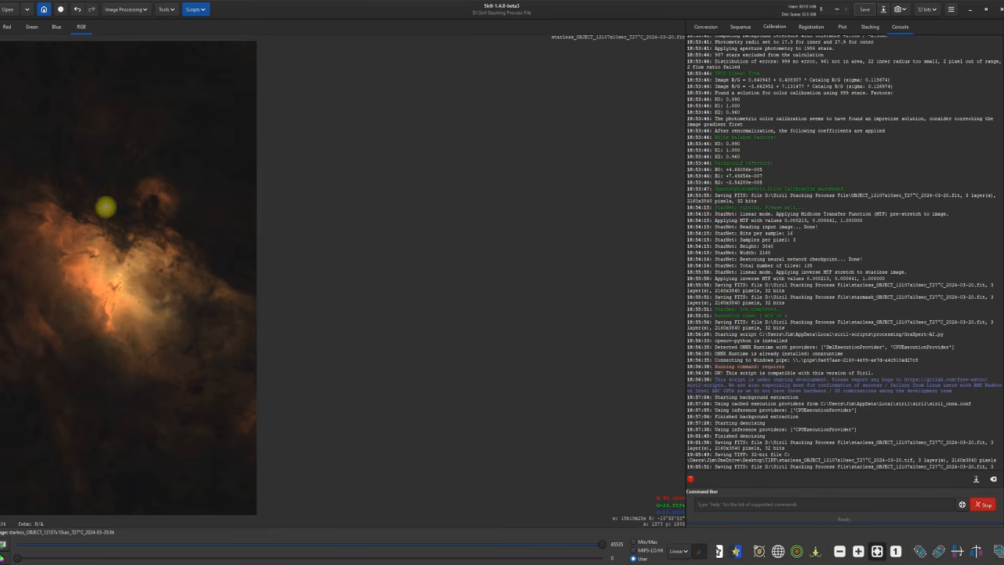
# Open the star mask file starmask_OBJECT_12107x10sec_T27°C_2024-03-20.fit from the Siril Stacking Process File folder.
pyautogui.click(9, 10)
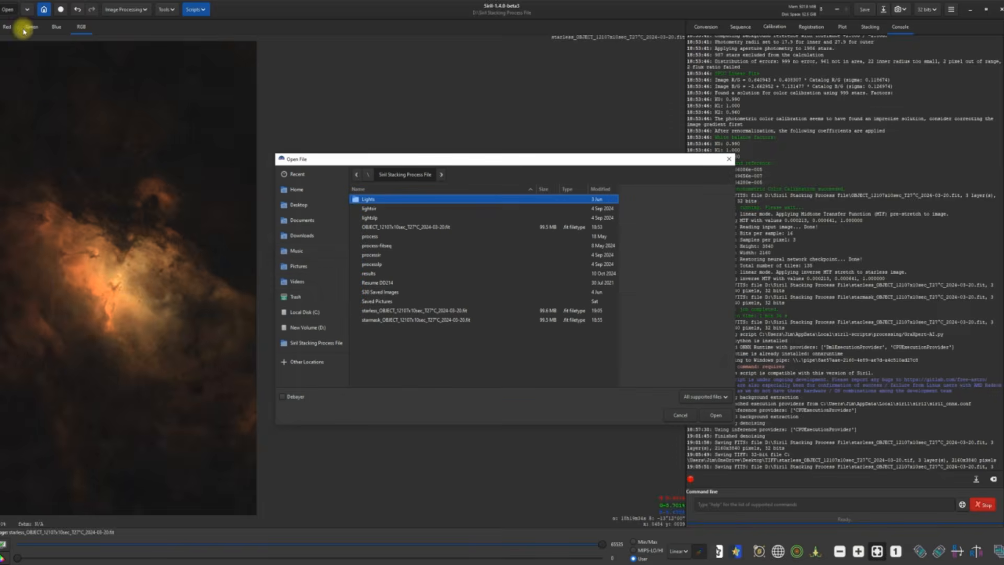
pyautogui.click(378, 320)
pyautogui.doubleClick(378, 320)
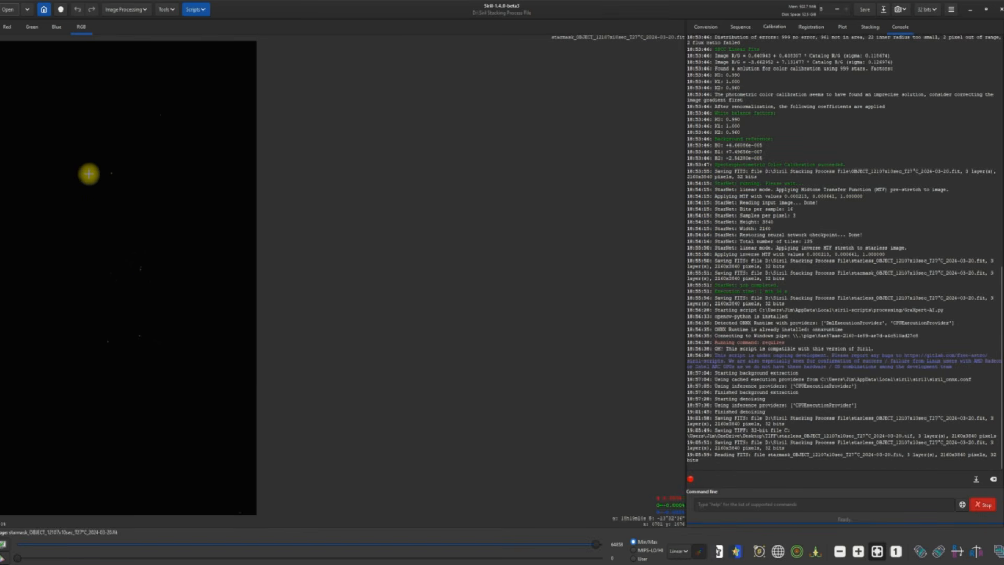
# Set up a generalised hyperbolic stretch, rescaling only values below 0, with the Modified arcsinh transform and Human weighted luminance model.
pyautogui.click(143, 10)
pyautogui.click(122, 32)
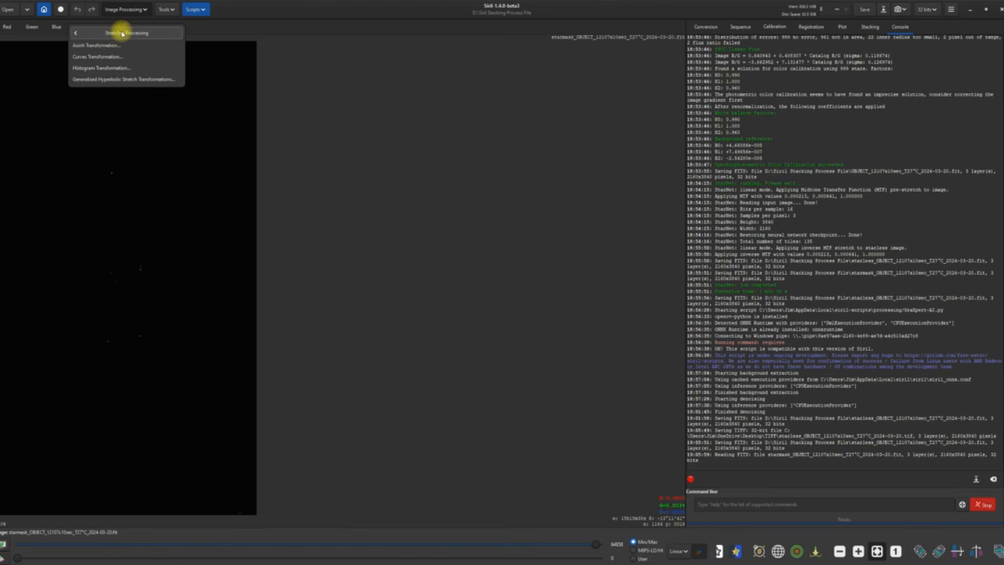
pyautogui.click(113, 80)
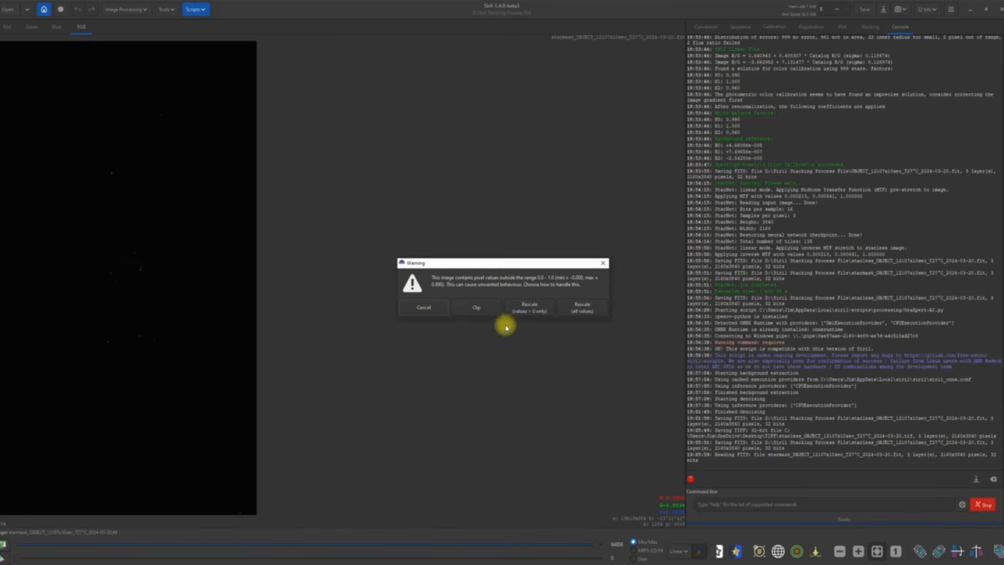
pyautogui.click(530, 308)
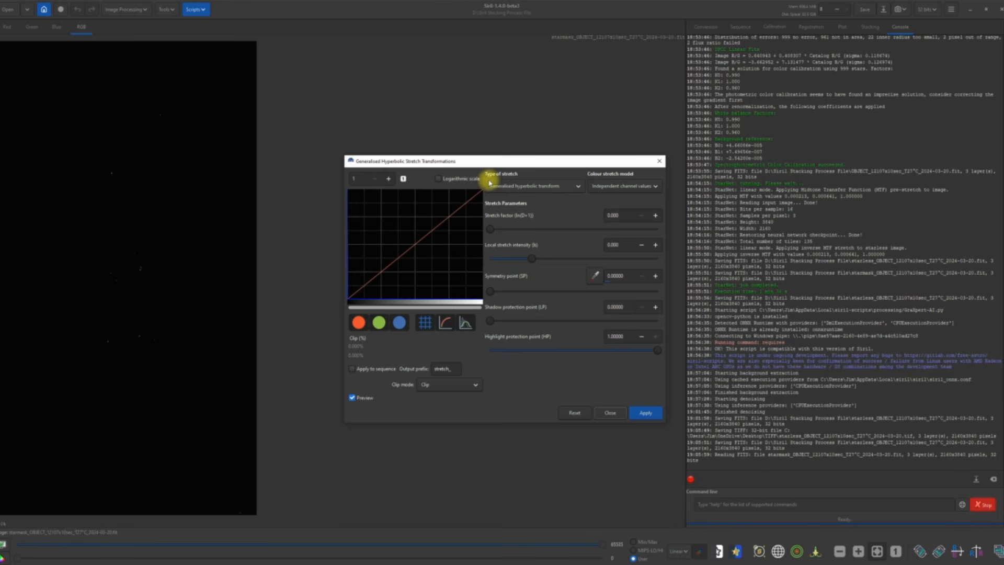
pyautogui.click(578, 188)
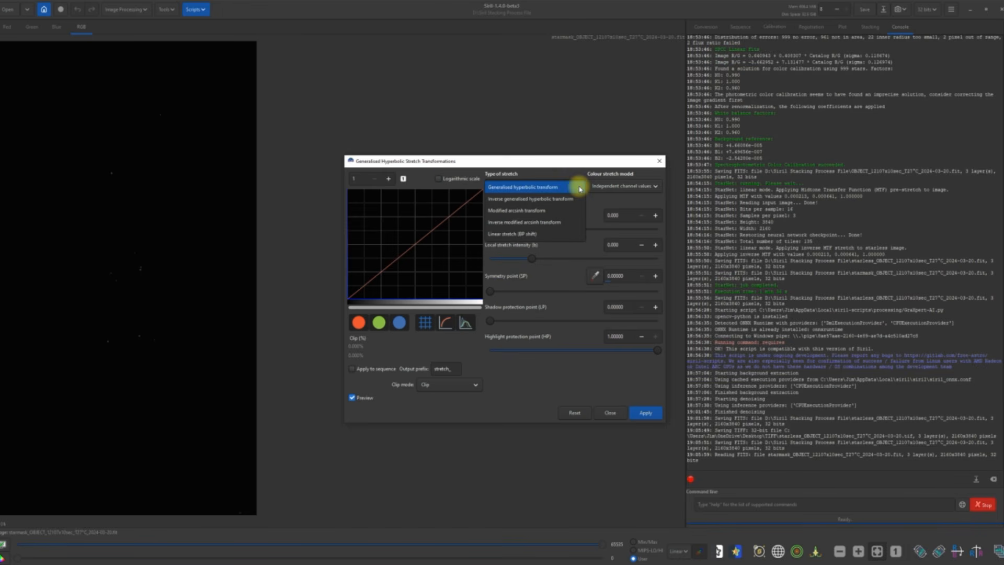
pyautogui.click(549, 210)
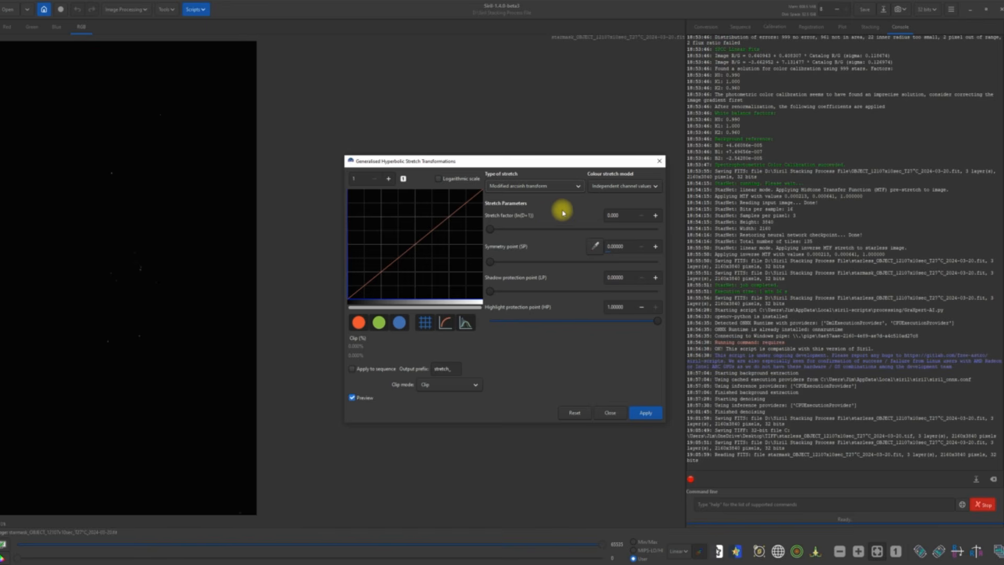
pyautogui.click(656, 187)
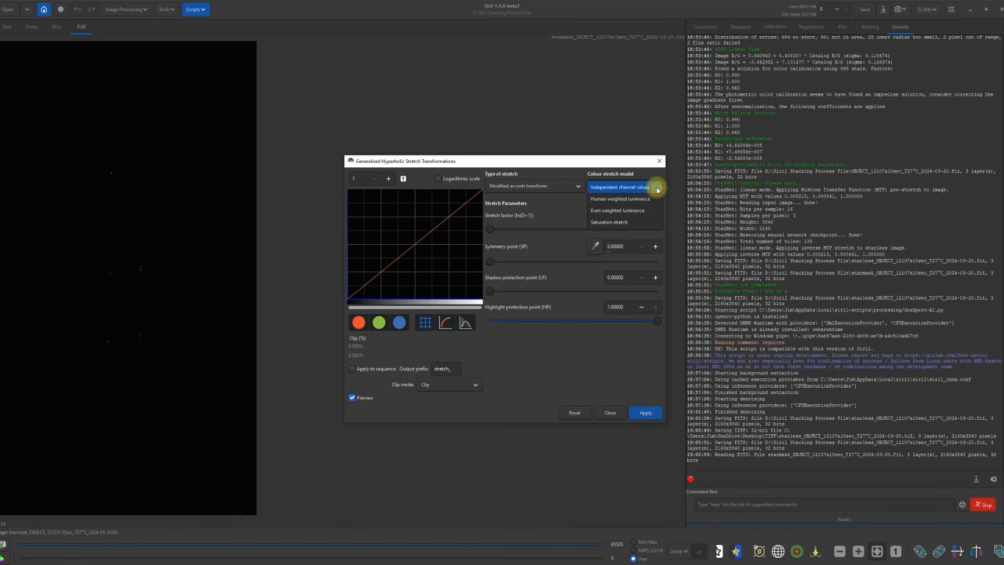
pyautogui.click(645, 201)
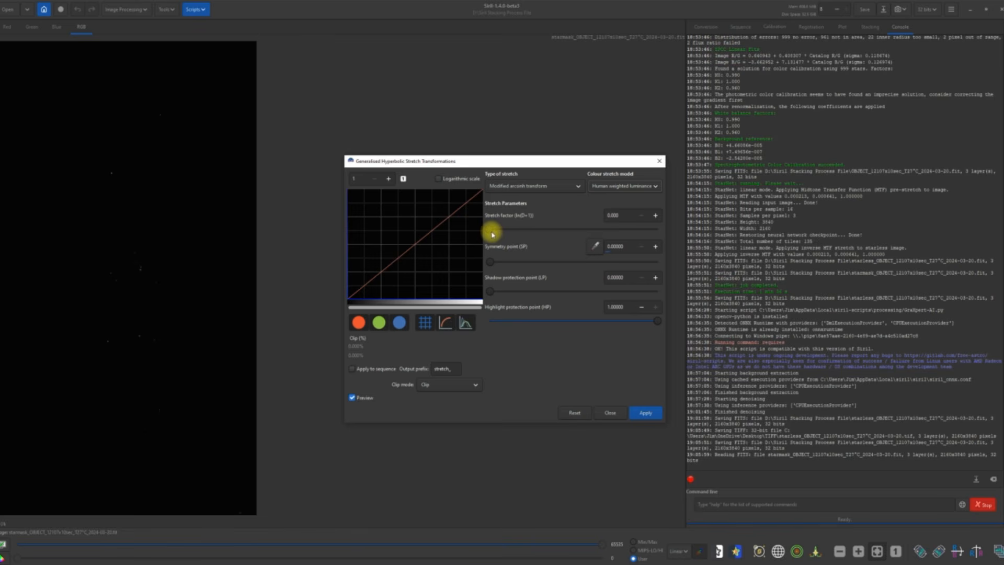
# Apply the arcsinh stretch to the star mask with a stretch factor of about 7.11 and close the stretch dialog.
pyautogui.moveTo(503, 230); pyautogui.dragTo(613, 231)
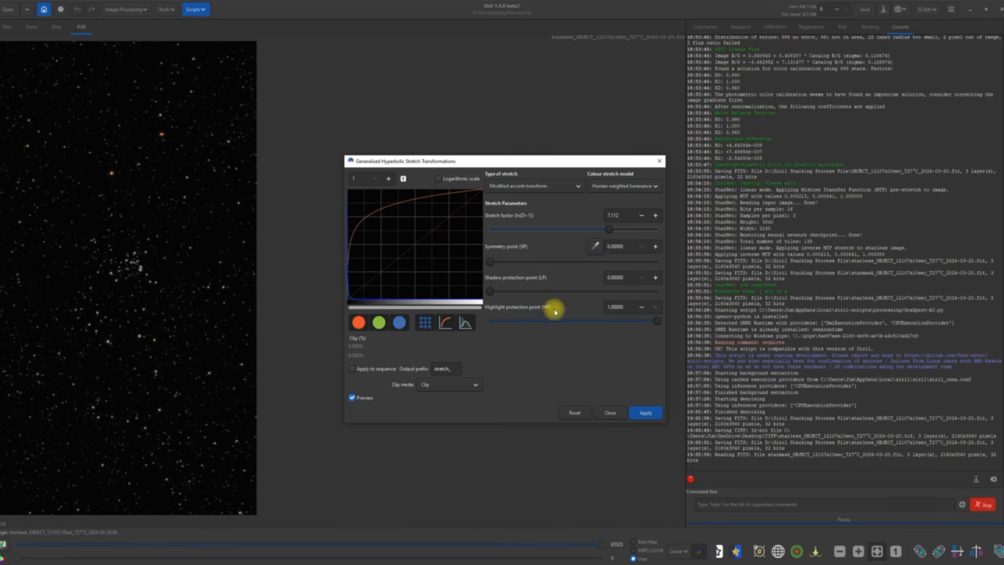
pyautogui.click(646, 413)
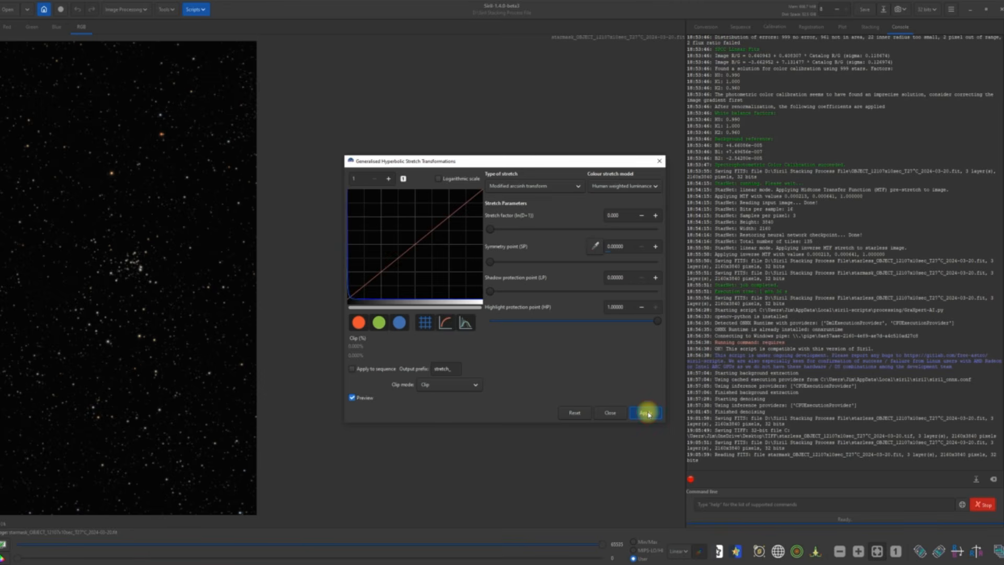
pyautogui.click(609, 413)
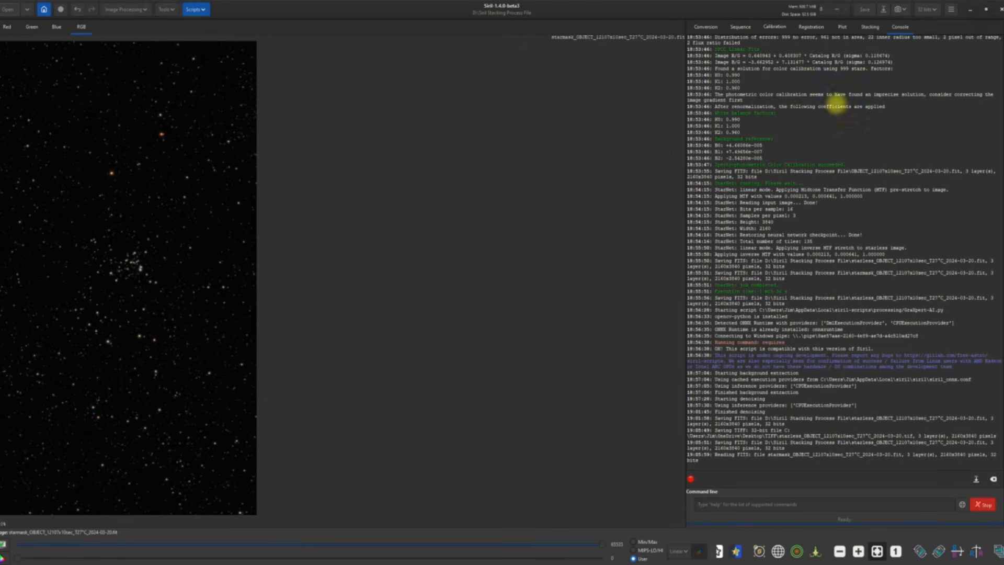
# Save the stretched star mask and export it as an uncompressed 32-bit floating point TIFF into the Desktop's TIFF folder.
pyautogui.click(864, 14)
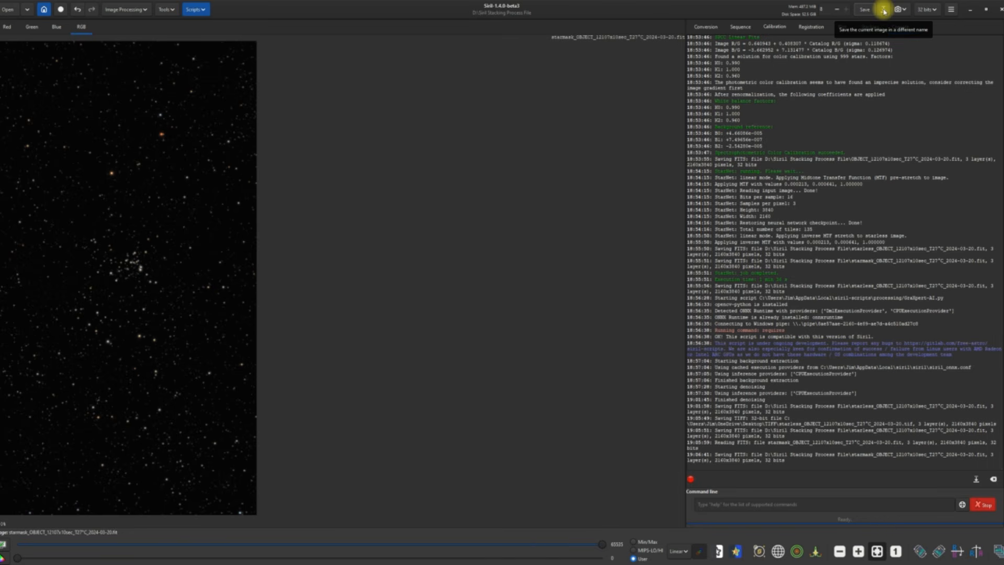
pyautogui.click(883, 10)
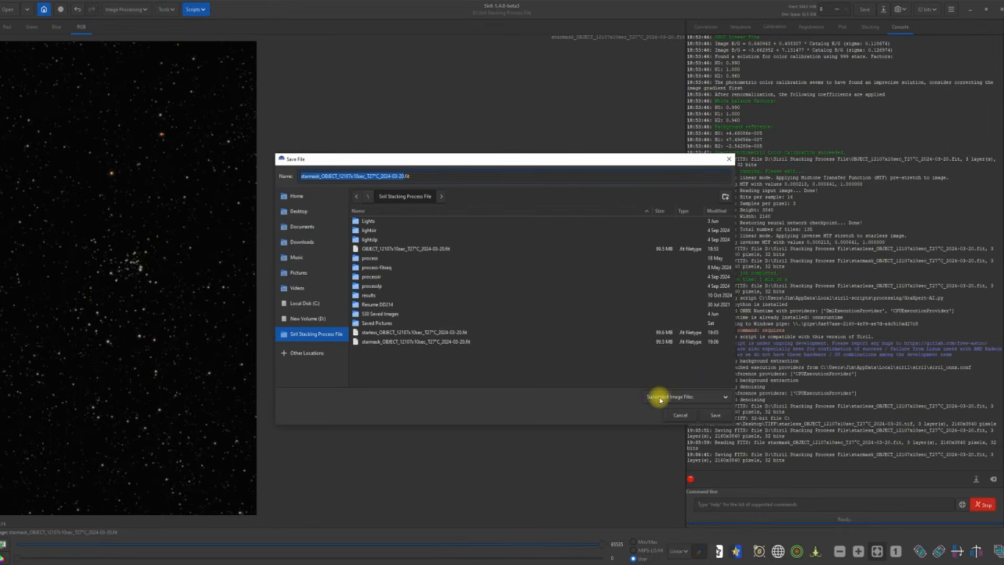
pyautogui.click(727, 399)
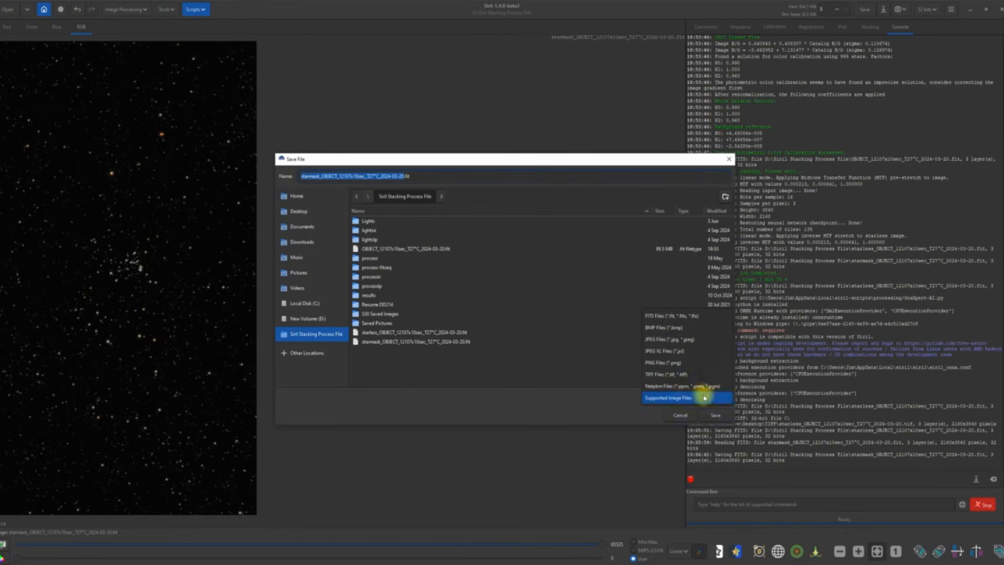
pyautogui.click(665, 376)
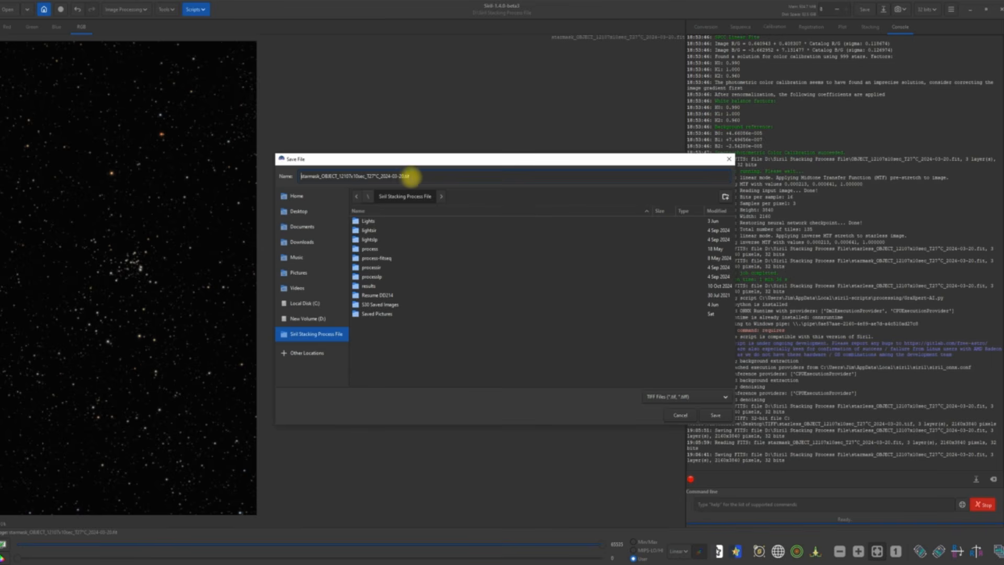
pyautogui.click(314, 212)
pyautogui.scroll(-10, 395, 308)
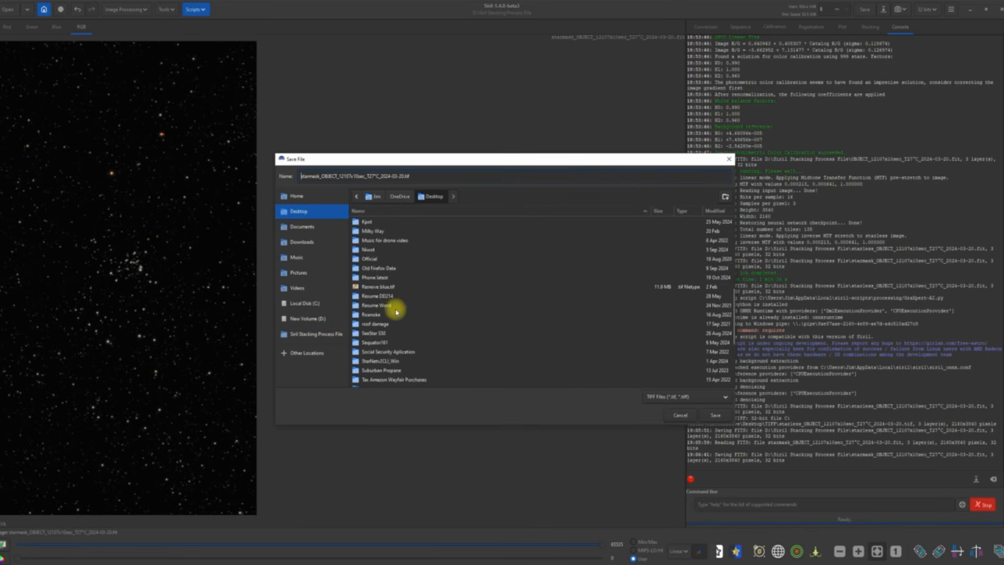
pyautogui.doubleClick(368, 362)
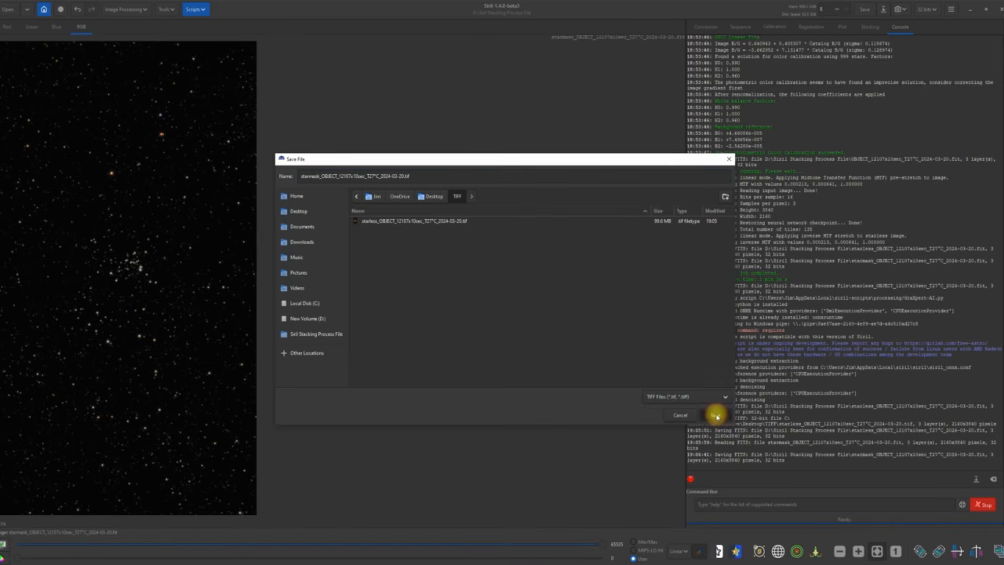
pyautogui.click(717, 417)
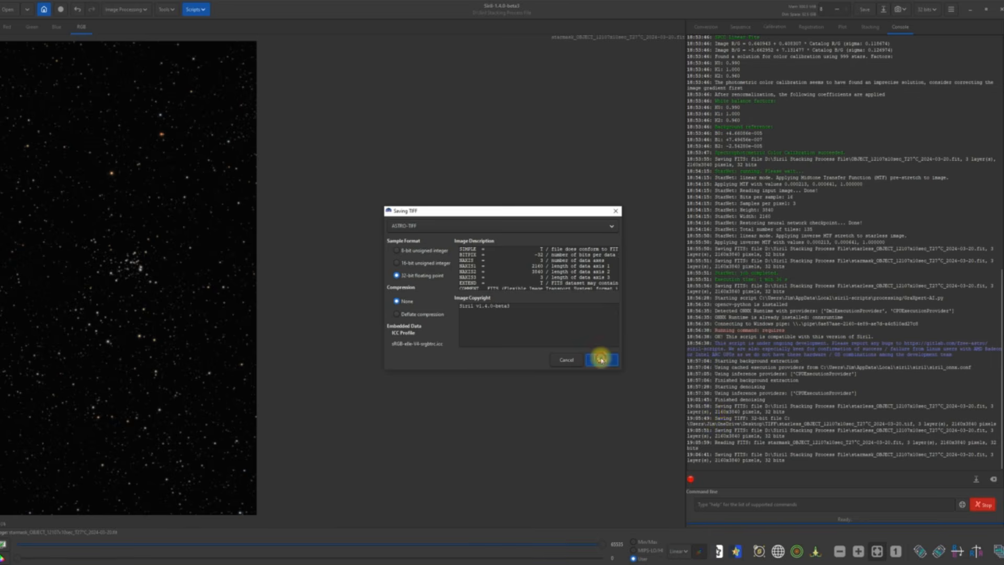
pyautogui.click(601, 360)
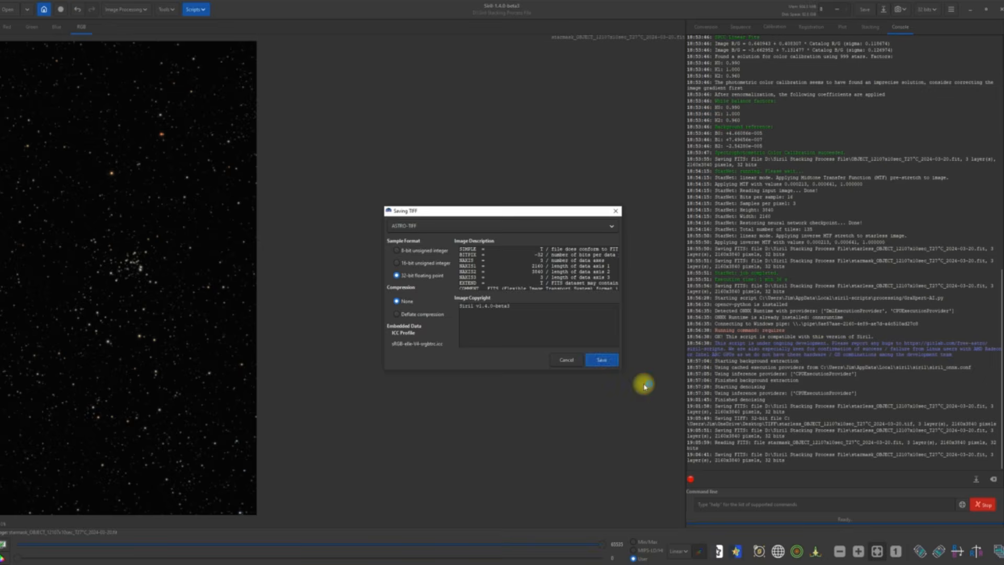
# Launch GIMP and open starless_OBJECT_12107x10sec_T27°C_2024-03-20.tif from the Desktop's TIFF folder, keeping its embedded color profile.
pyautogui.click(971, 10)
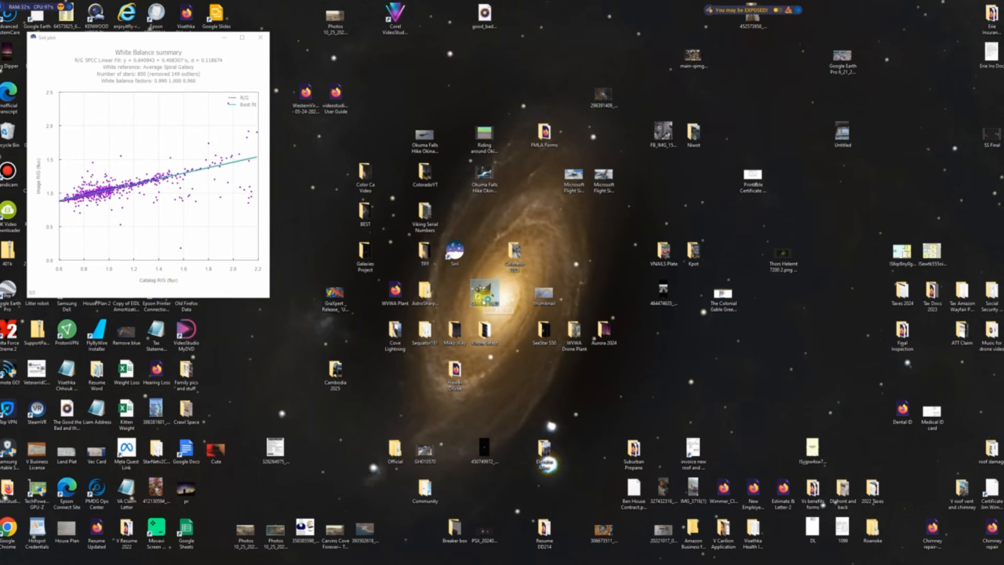
pyautogui.doubleClick(484, 299)
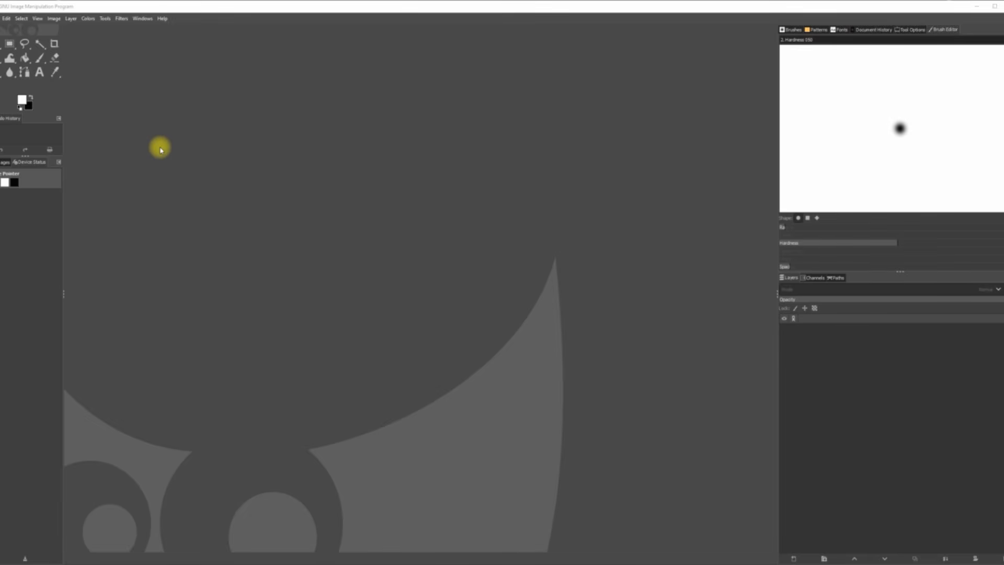
pyautogui.click(1, 19)
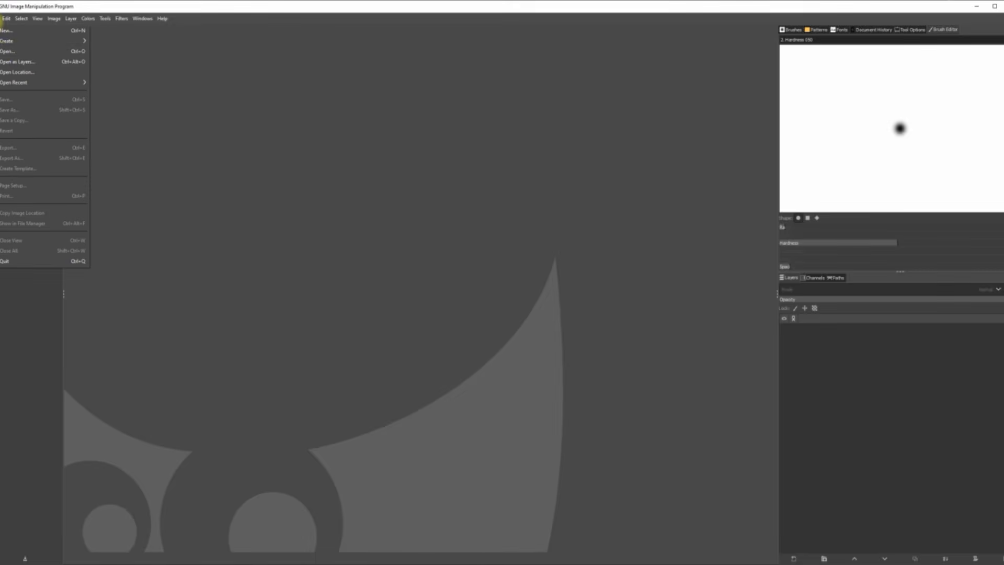
pyautogui.click(6, 51)
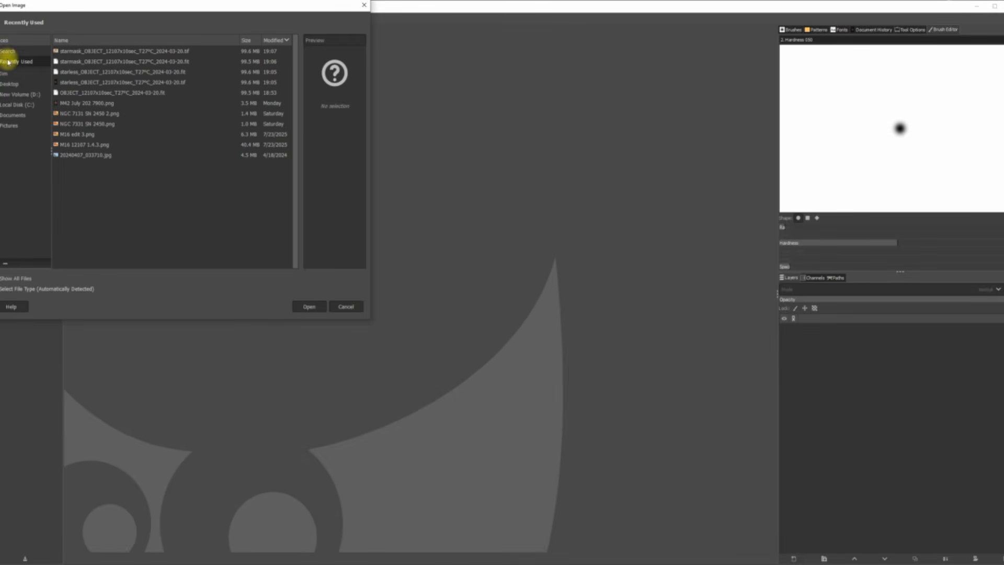
pyautogui.click(5, 84)
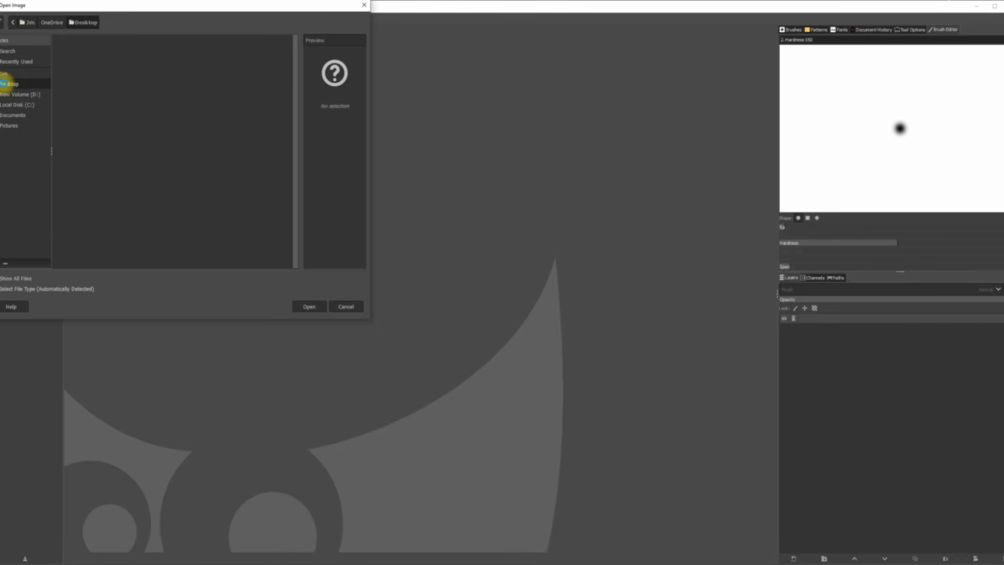
pyautogui.scroll(-10, 99, 148)
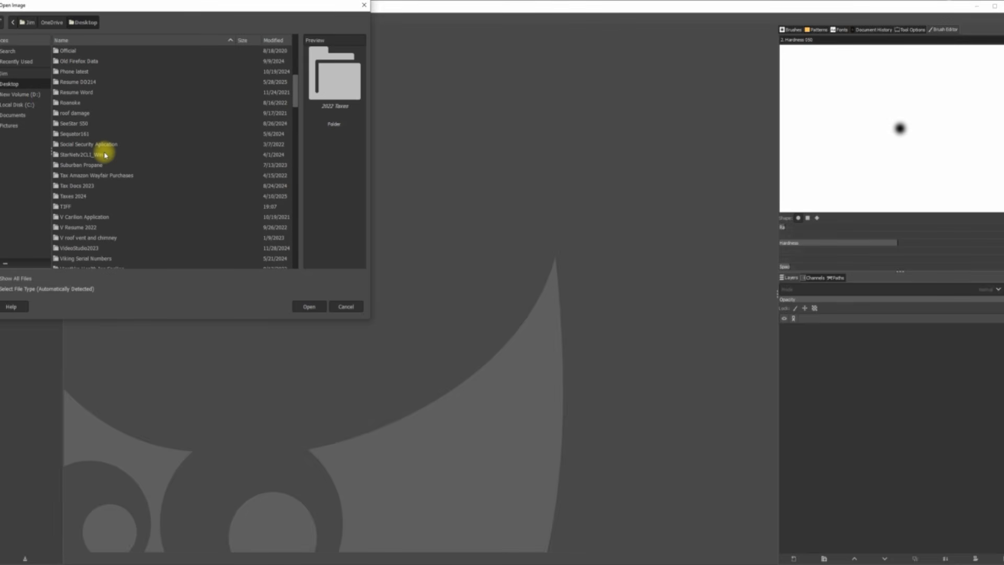
pyautogui.doubleClick(74, 207)
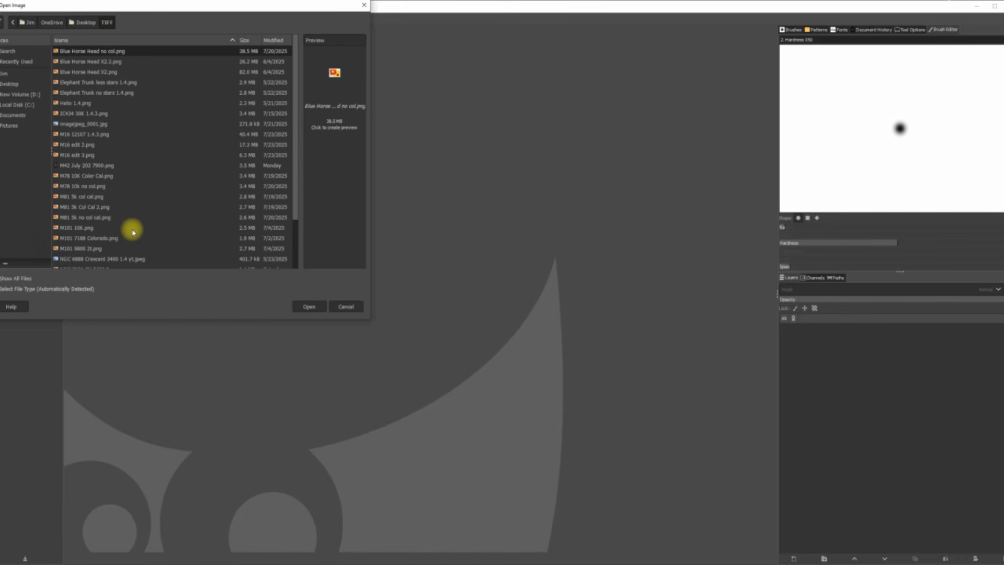
pyautogui.scroll(-3, 144, 176)
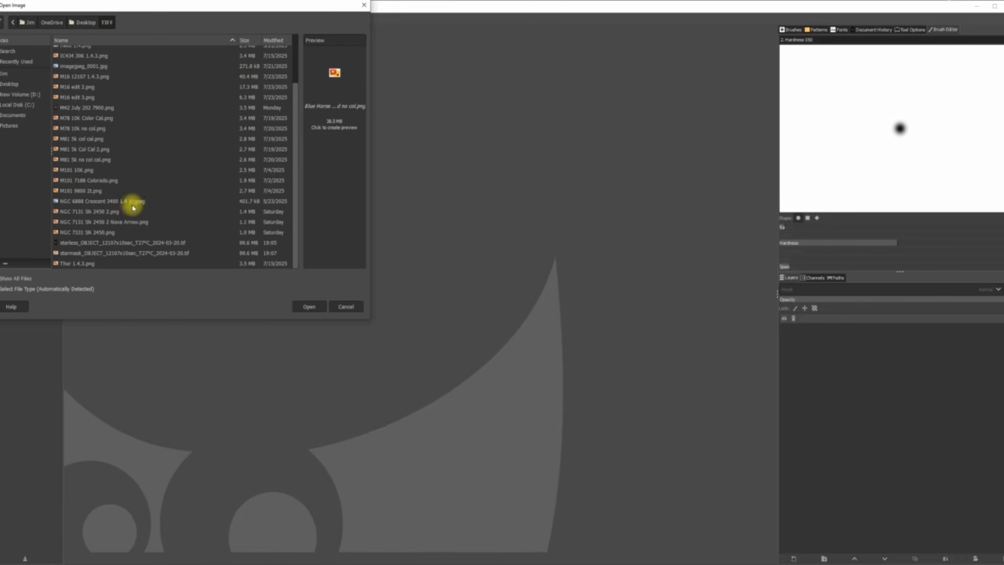
pyautogui.doubleClick(121, 244)
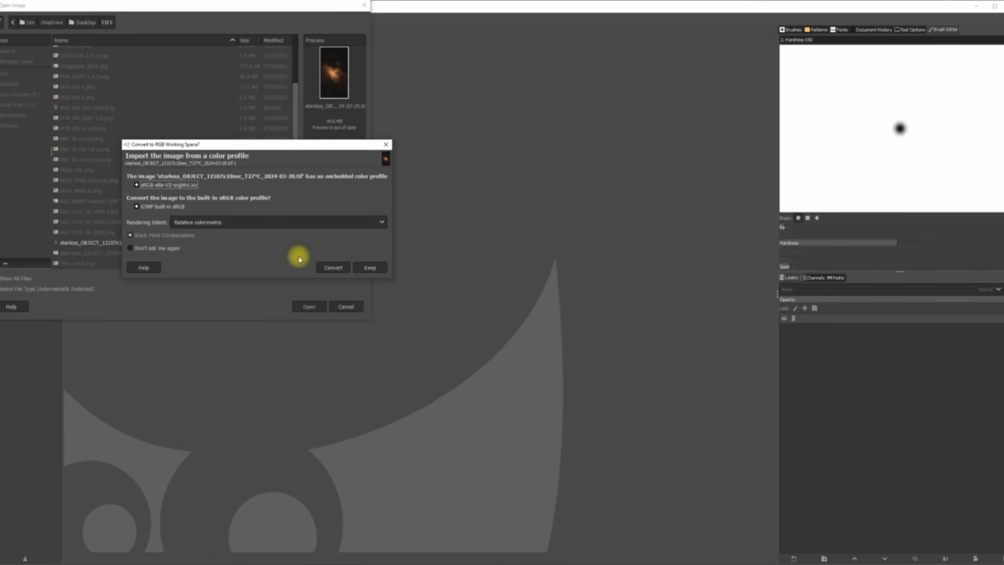
pyautogui.click(368, 268)
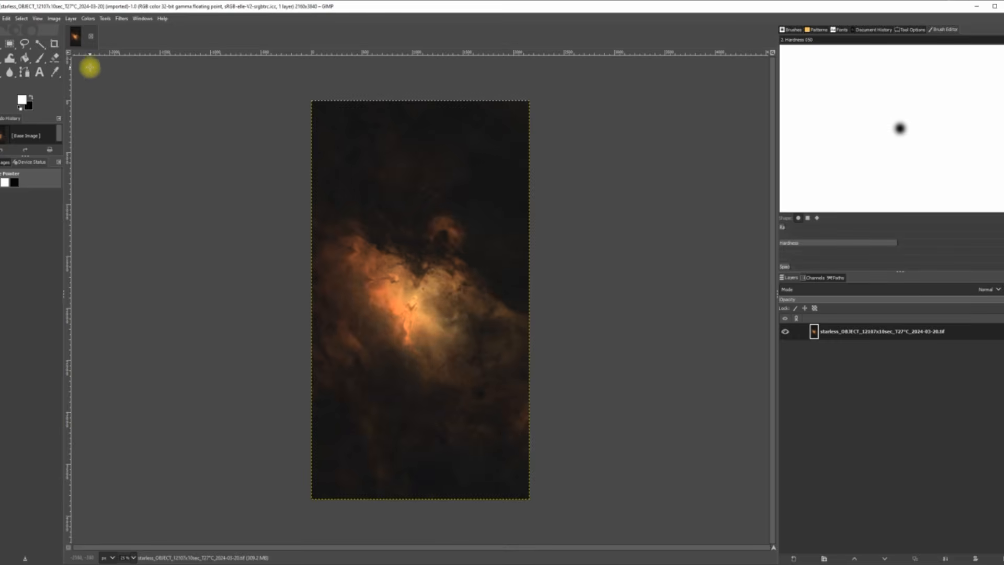
# Zoom the starless nebula to fill the window and start the Sharpen (Unsharp Mask) filter on it.
pyautogui.click(38, 19)
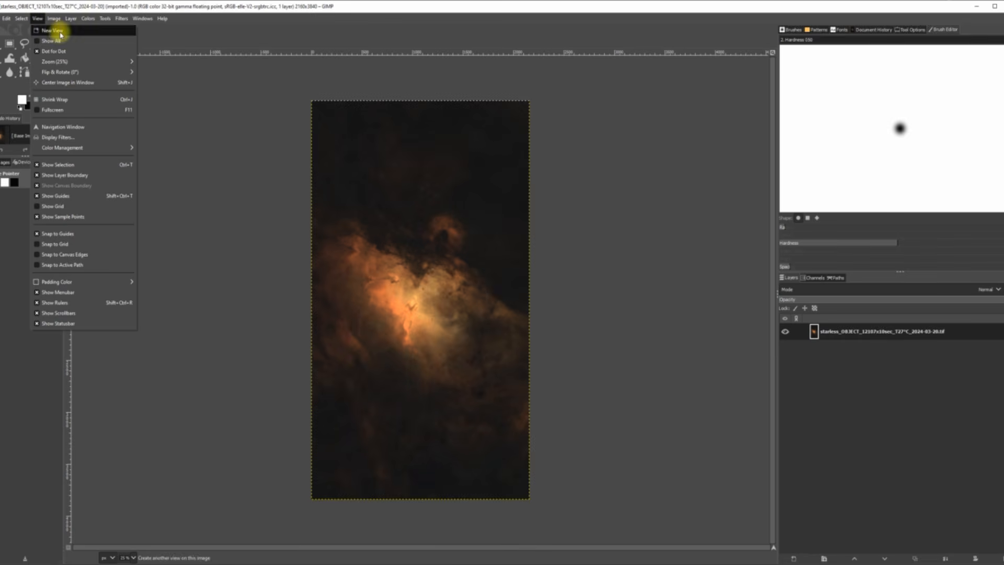
pyautogui.moveTo(53, 62)
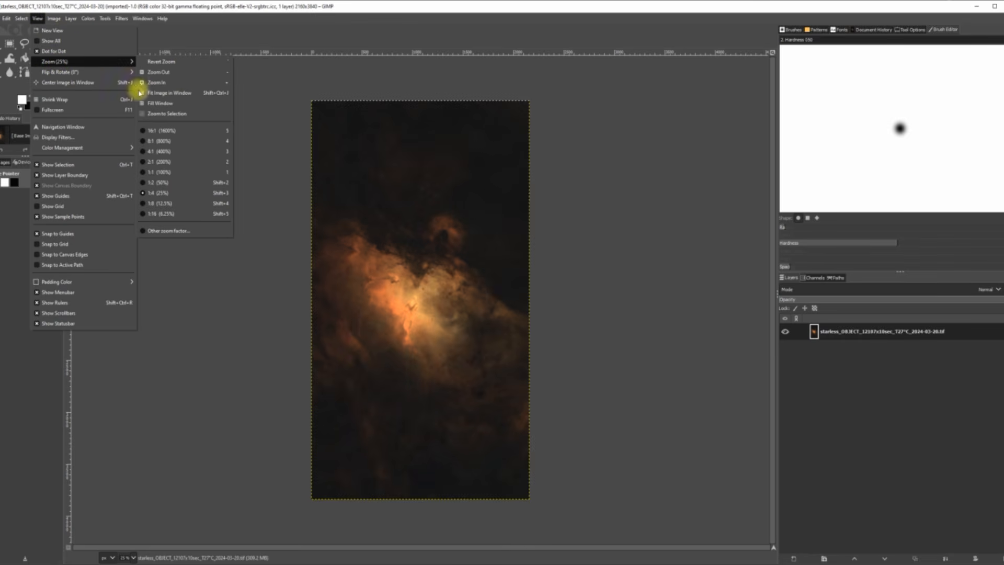
pyautogui.click(168, 104)
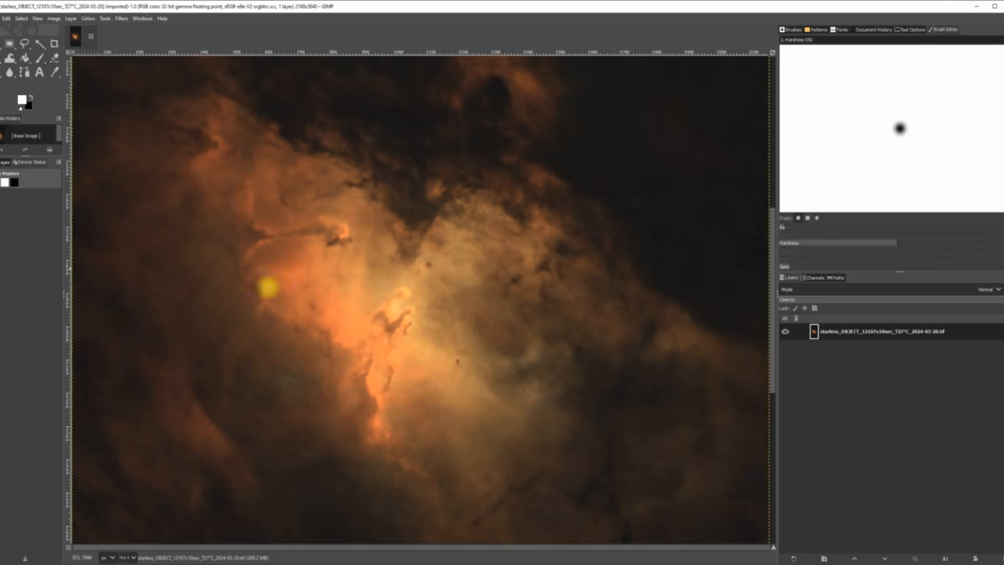
pyautogui.click(122, 19)
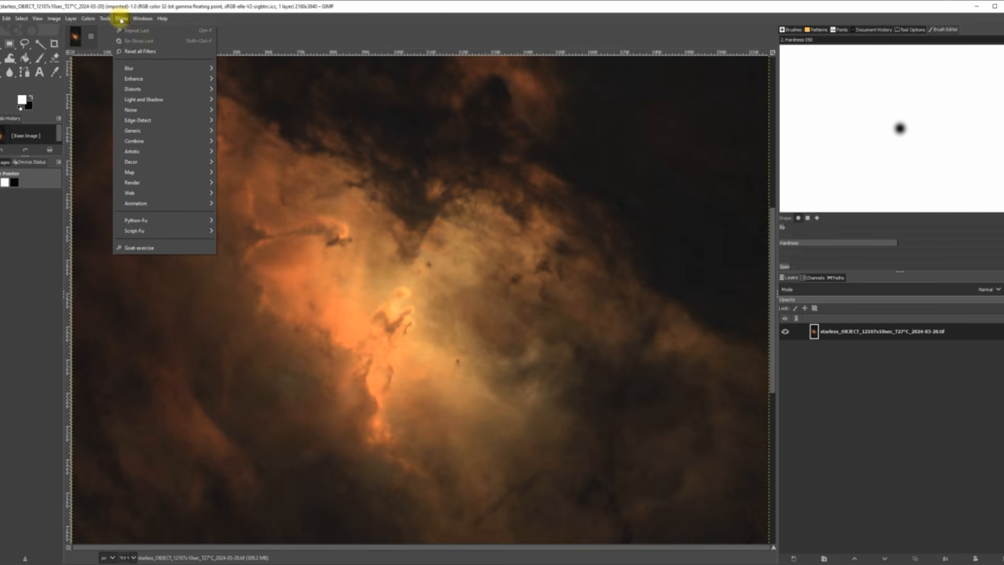
pyautogui.moveTo(144, 80)
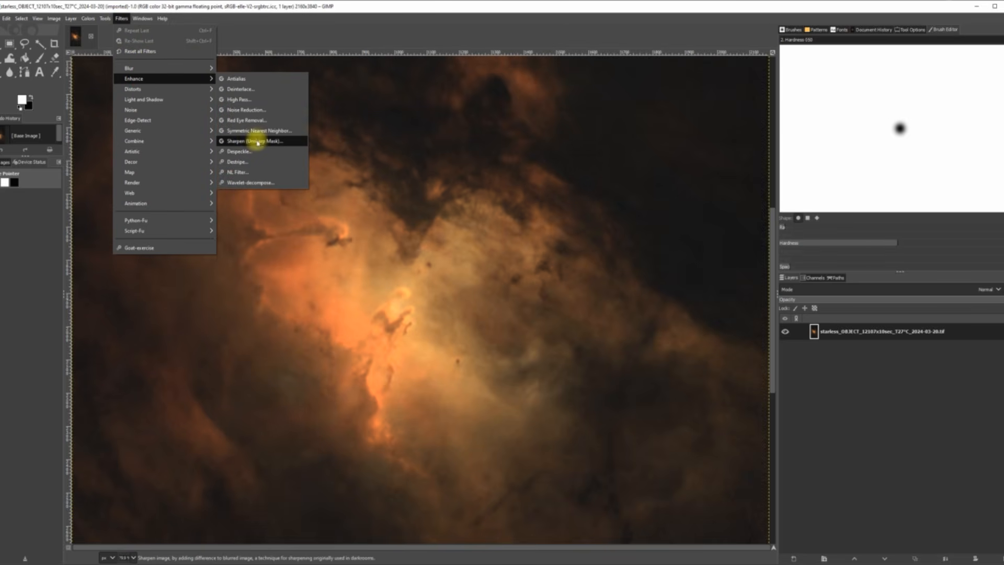
pyautogui.click(256, 142)
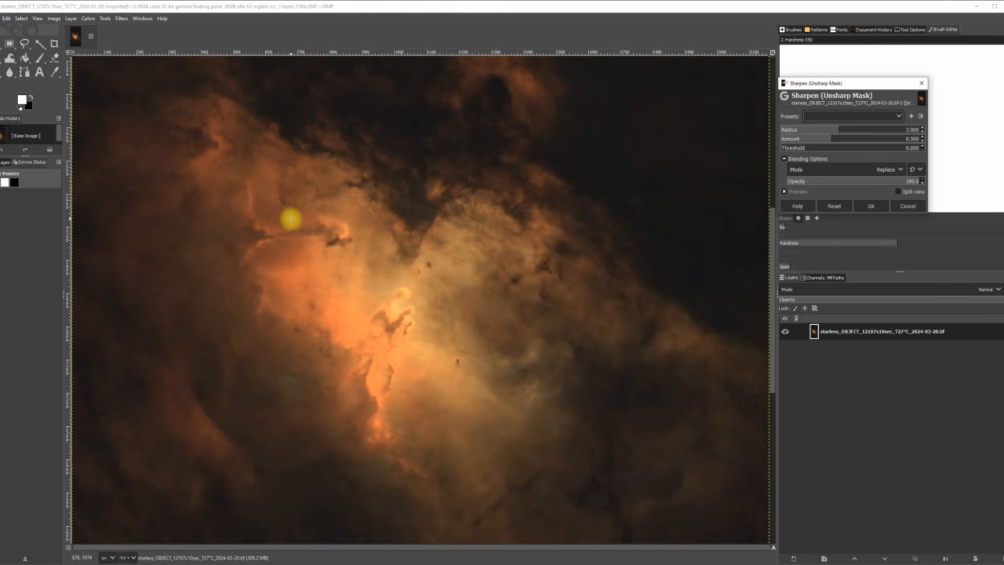
pyautogui.scroll(3, 719, 238)
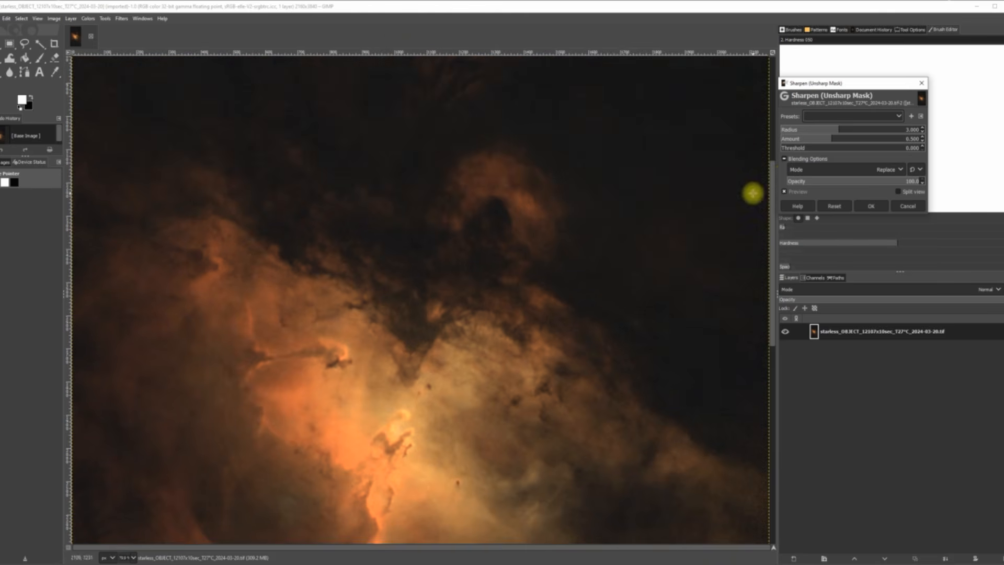
pyautogui.click(832, 139)
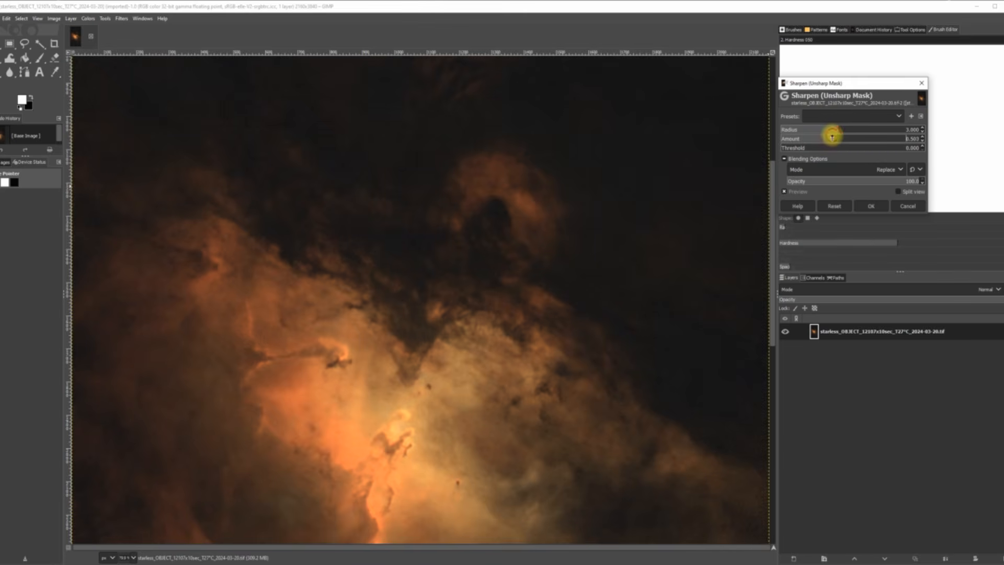
pyautogui.moveTo(835, 138); pyautogui.dragTo(778, 148)
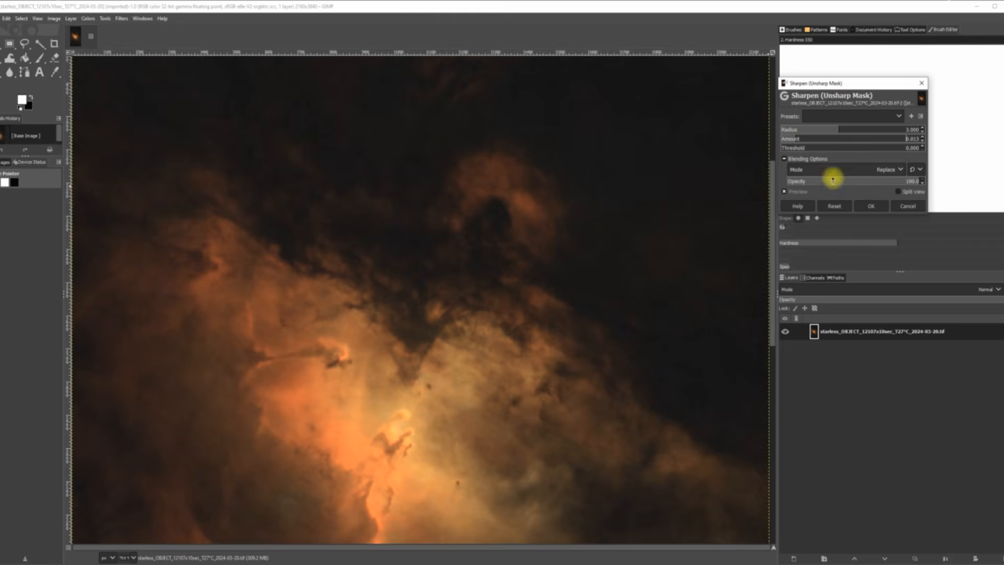
pyautogui.click(835, 207)
# Sharpen the starless image with an Unsharp Mask amount of about 1.165.
pyautogui.click(830, 139)
pyautogui.moveTo(837, 138); pyautogui.dragTo(842, 139)
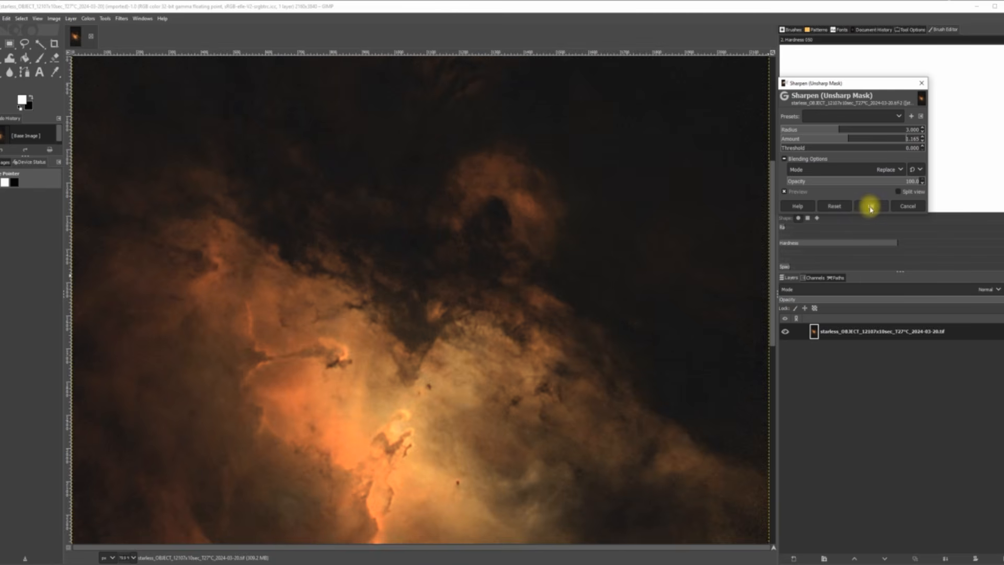
pyautogui.click(870, 207)
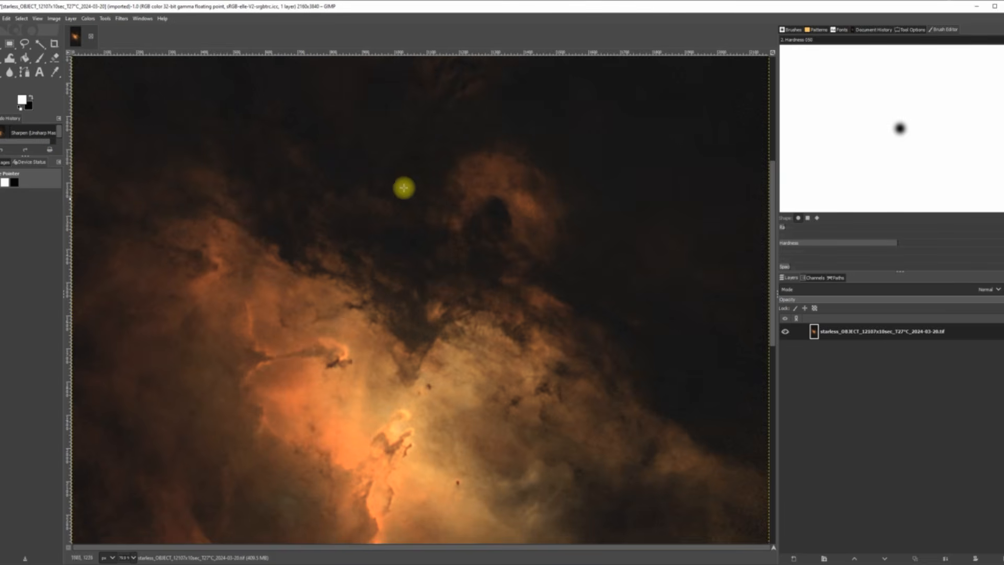
# Boost the starless image's color saturation to a scale of about 1.355.
pyautogui.click(38, 19)
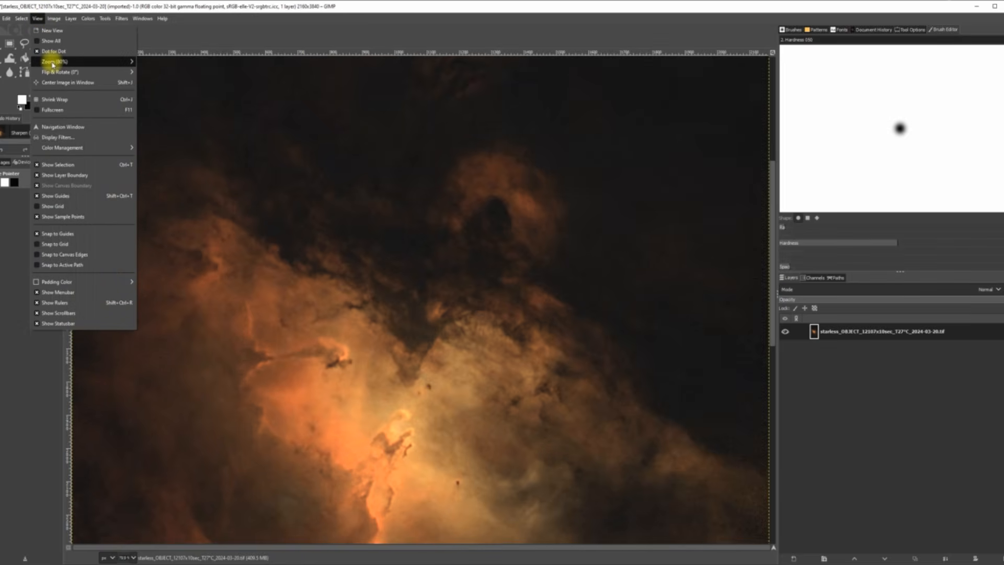
pyautogui.moveTo(78, 62)
pyautogui.click(167, 93)
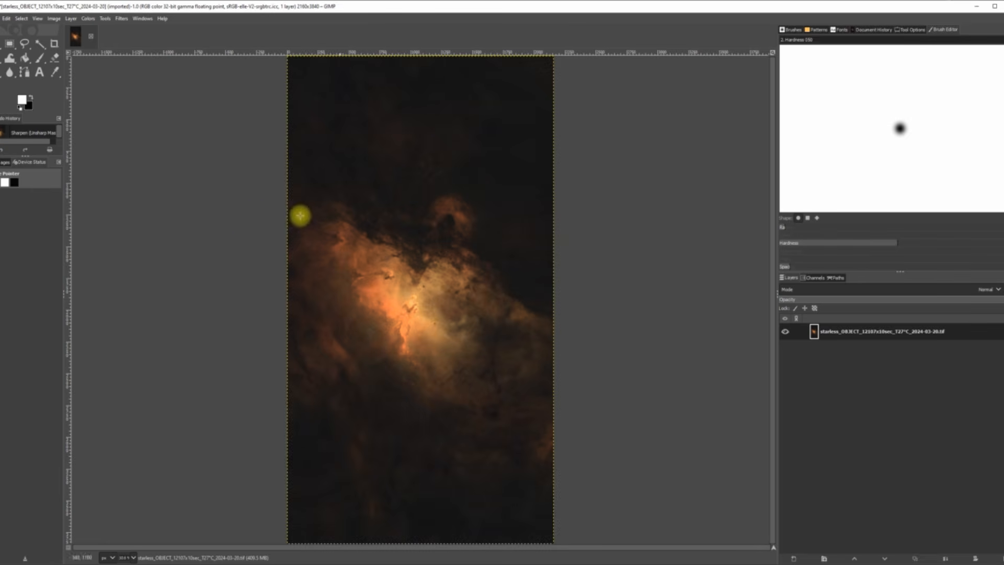
pyautogui.click(89, 19)
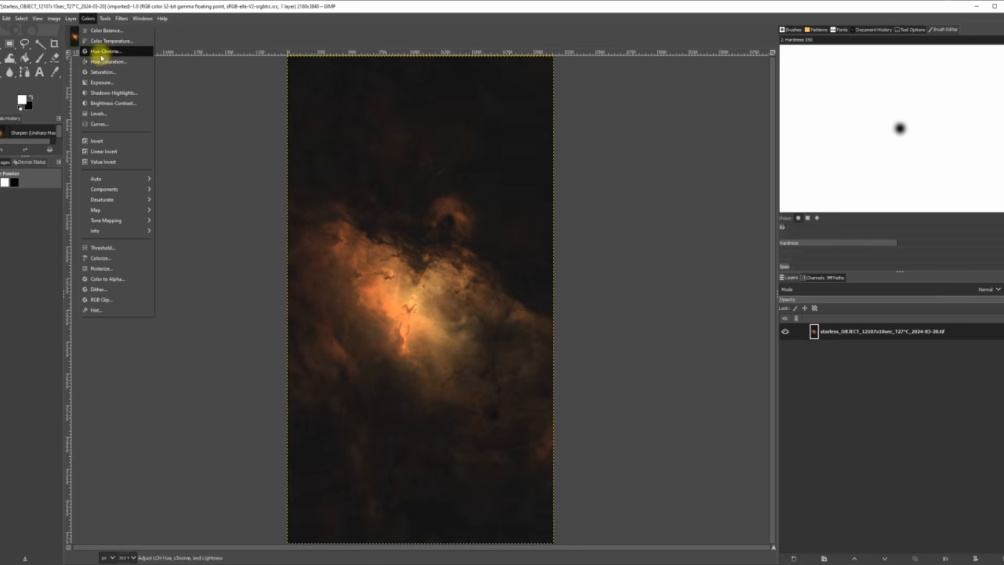
pyautogui.click(100, 72)
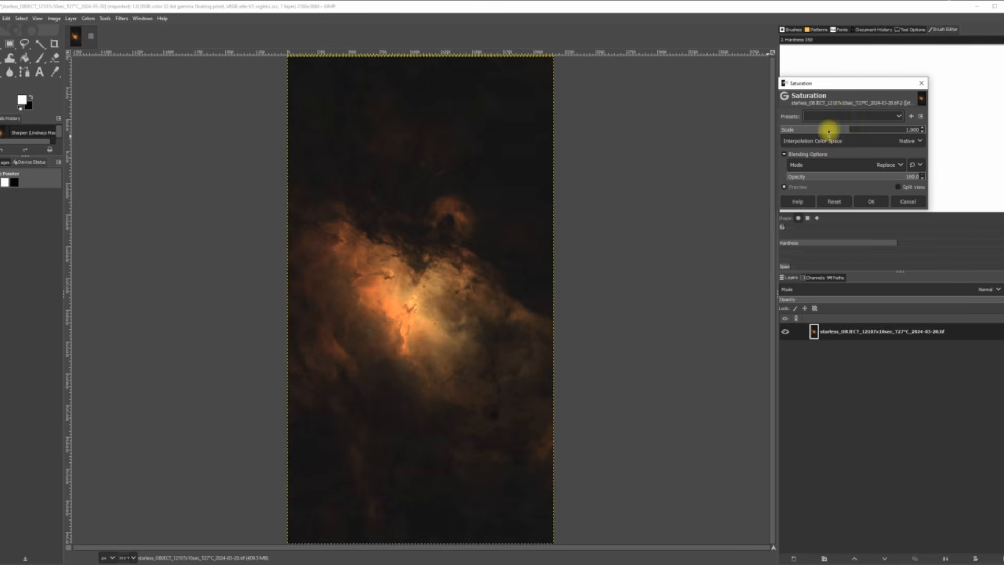
pyautogui.click(851, 130)
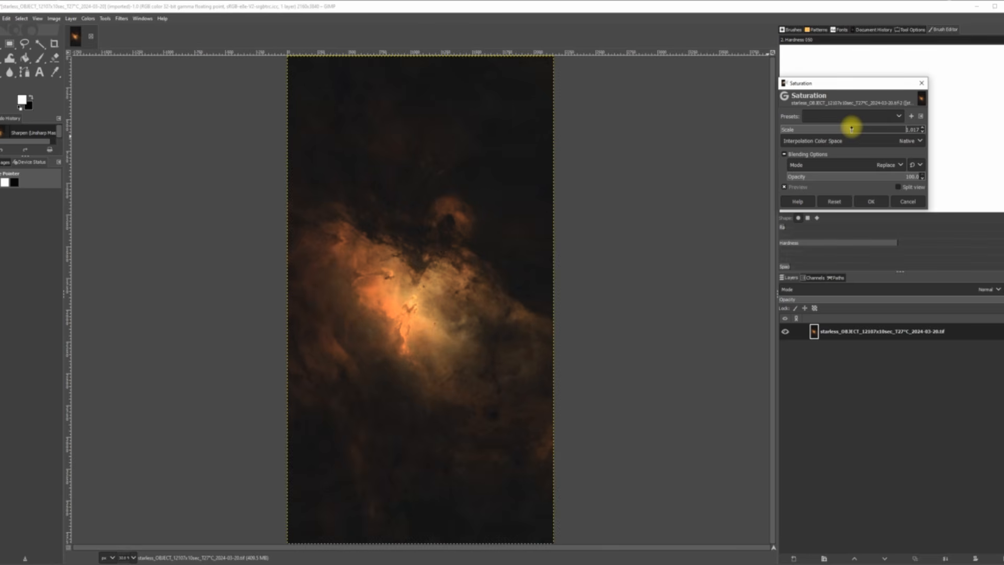
pyautogui.moveTo(855, 129); pyautogui.dragTo(873, 134)
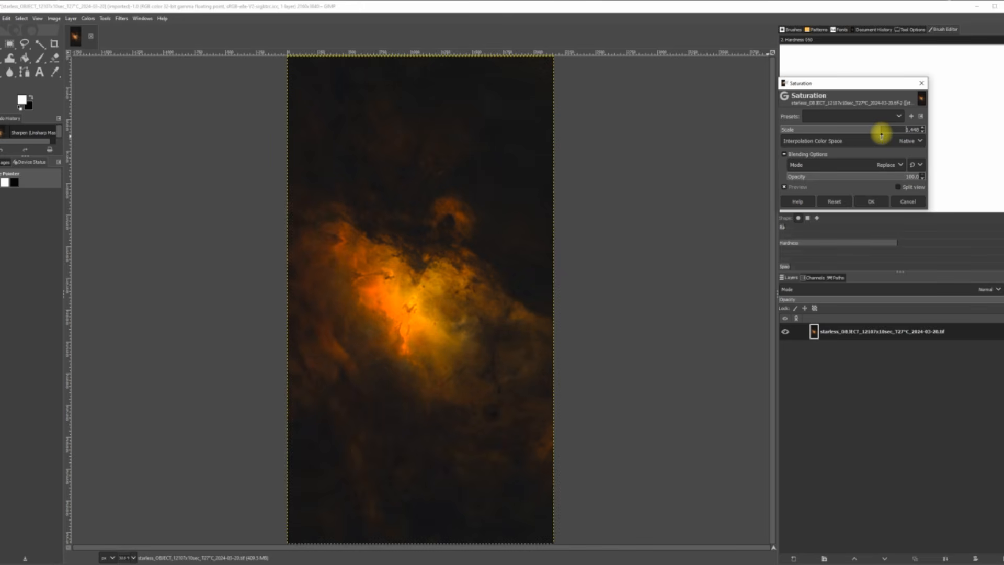
pyautogui.moveTo(882, 136); pyautogui.dragTo(840, 132)
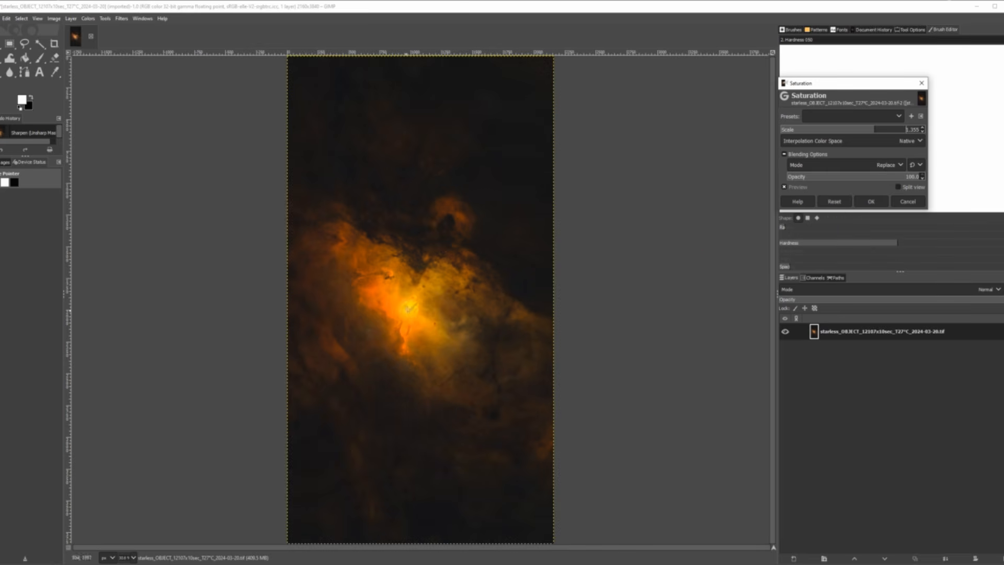
pyautogui.click(865, 204)
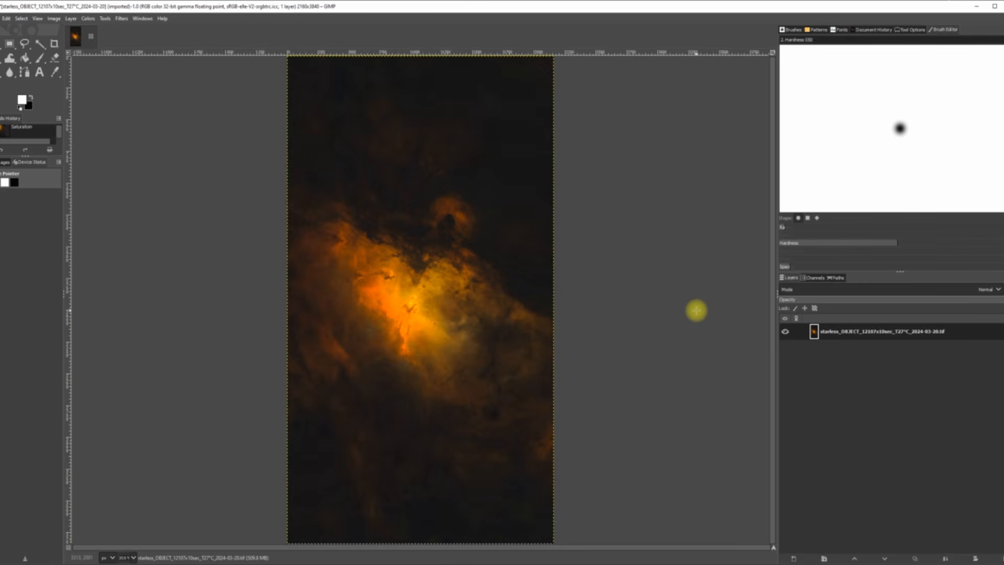
# Start a Shadows-Highlights adjustment on the starless image and raise the shadows to about 42.68.
pyautogui.click(91, 24)
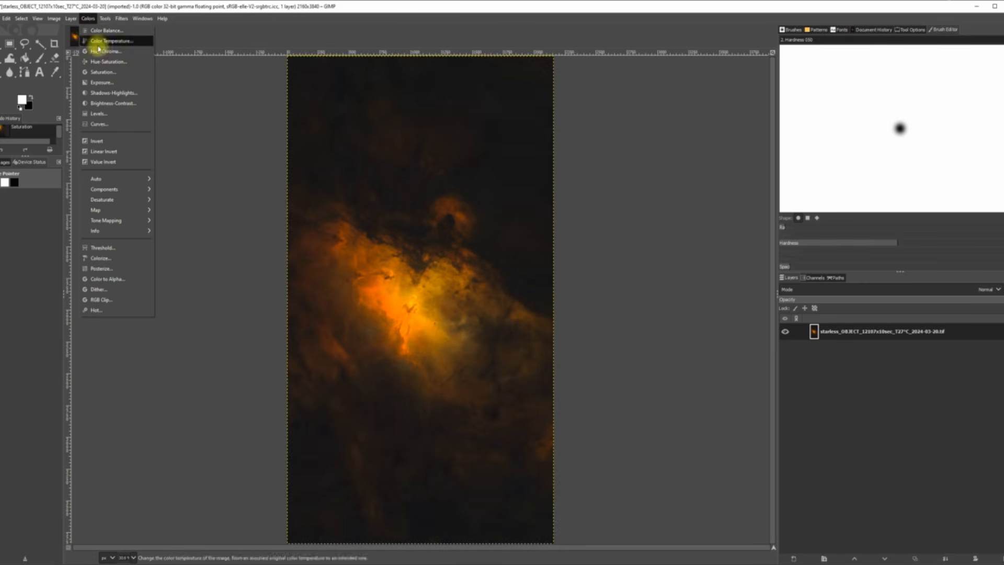
pyautogui.click(110, 93)
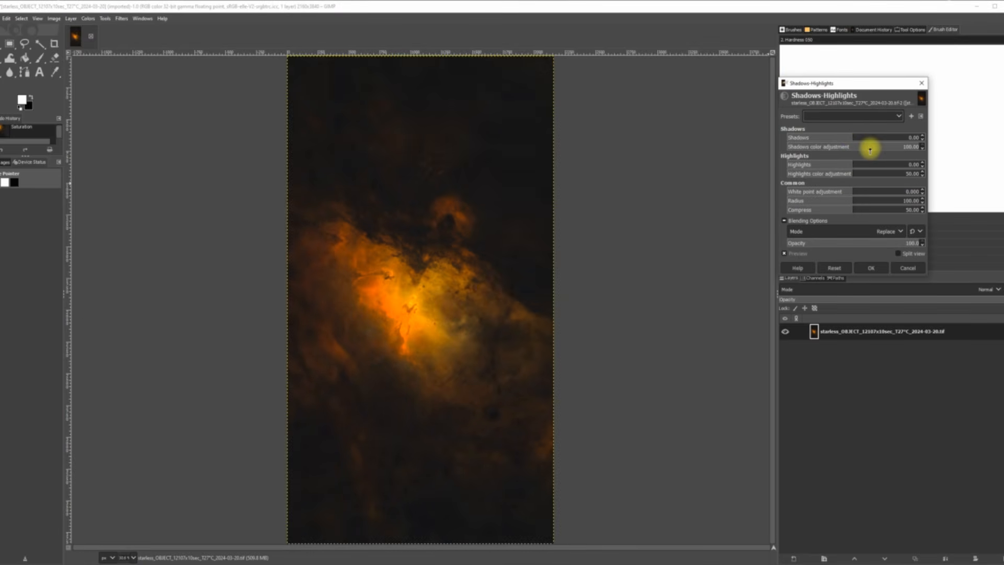
pyautogui.click(851, 136)
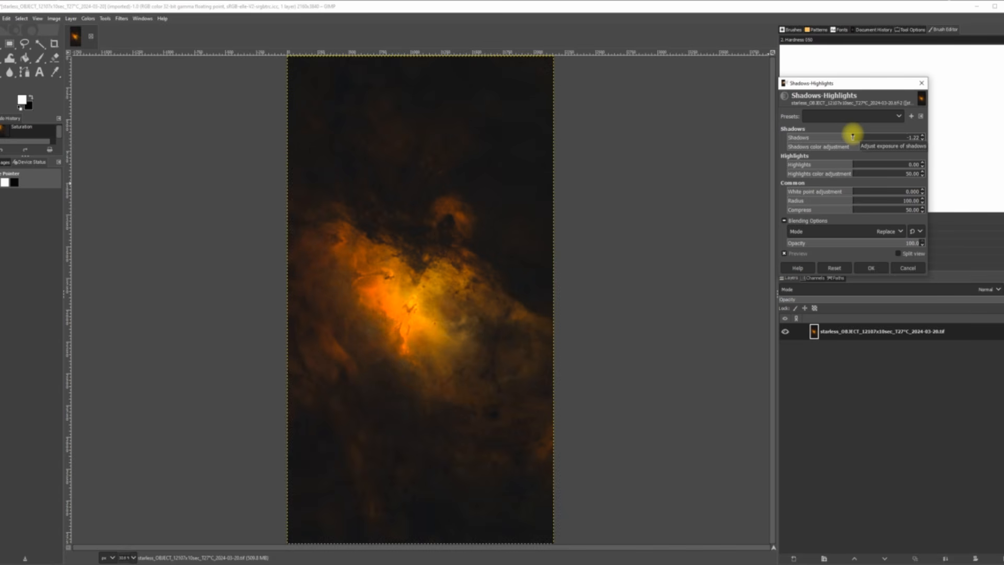
pyautogui.moveTo(852, 137); pyautogui.dragTo(890, 139)
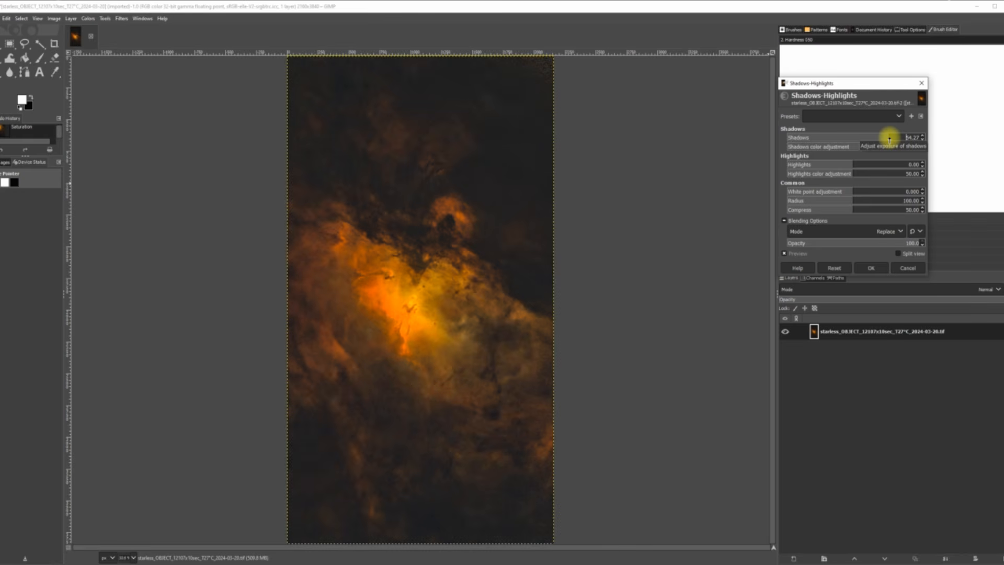
pyautogui.moveTo(890, 139); pyautogui.dragTo(892, 139)
pyautogui.moveTo(892, 139); pyautogui.dragTo(882, 139)
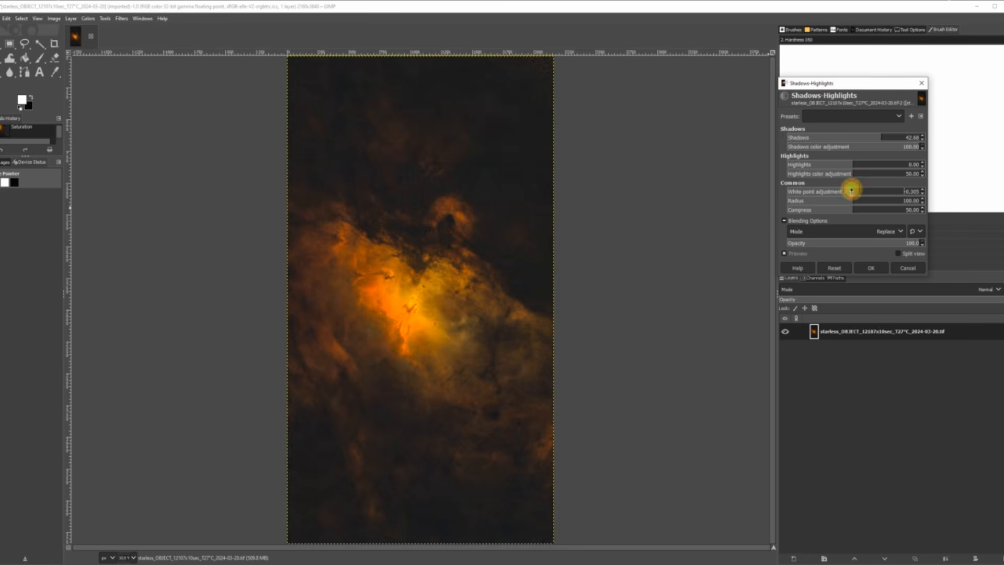
# Lower the white point adjustment to about -3.110.
pyautogui.moveTo(851, 191); pyautogui.dragTo(789, 191)
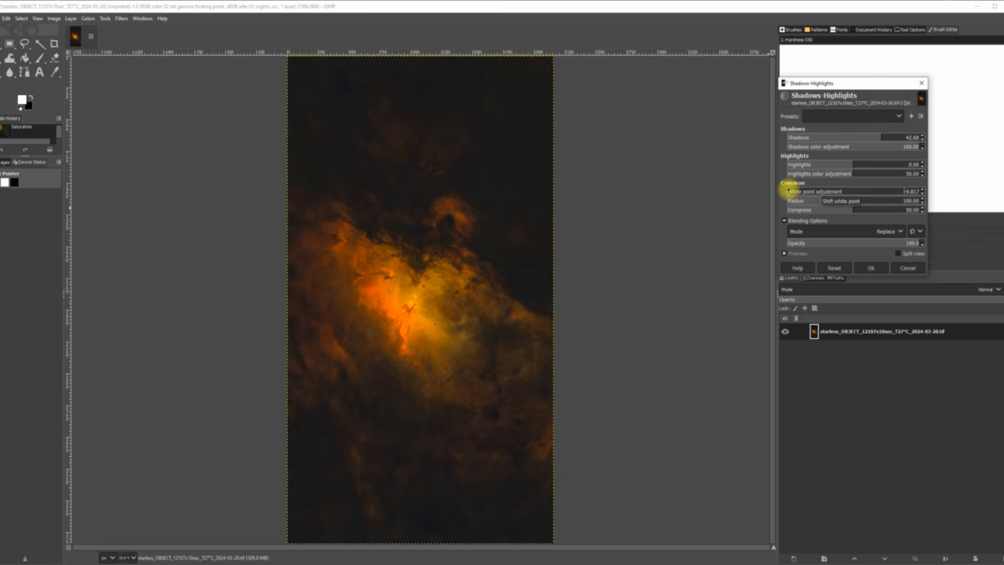
pyautogui.moveTo(789, 192); pyautogui.dragTo(831, 192)
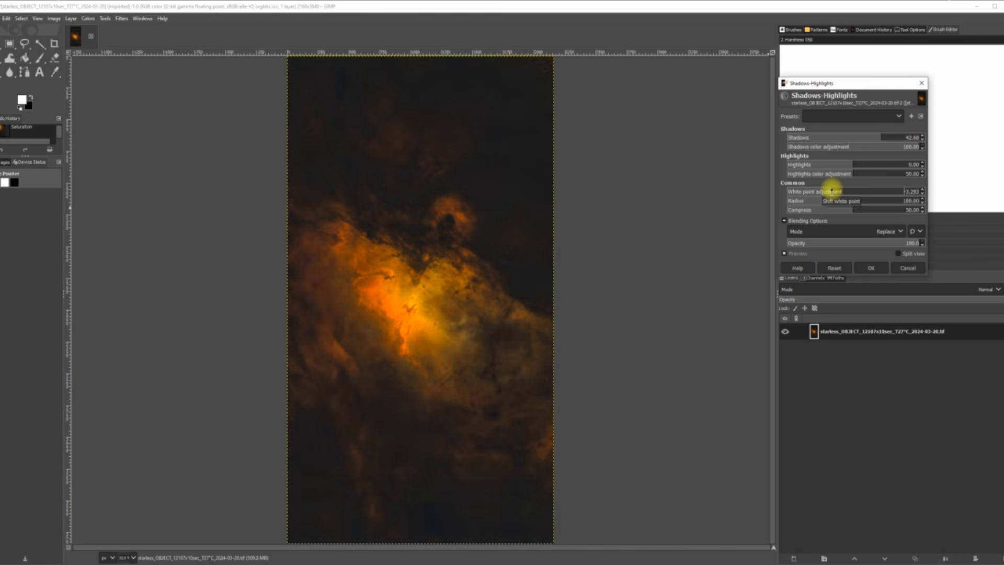
pyautogui.moveTo(831, 191); pyautogui.dragTo(833, 192)
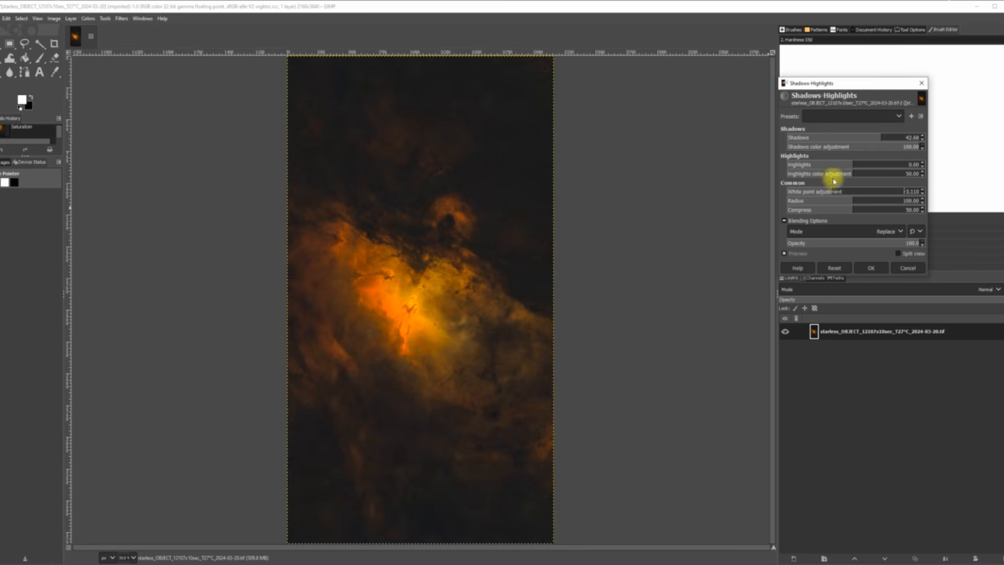
# Reduce the highlights to about -53.05 and apply the Shadows-Highlights adjustment.
pyautogui.moveTo(852, 164); pyautogui.dragTo(779, 165)
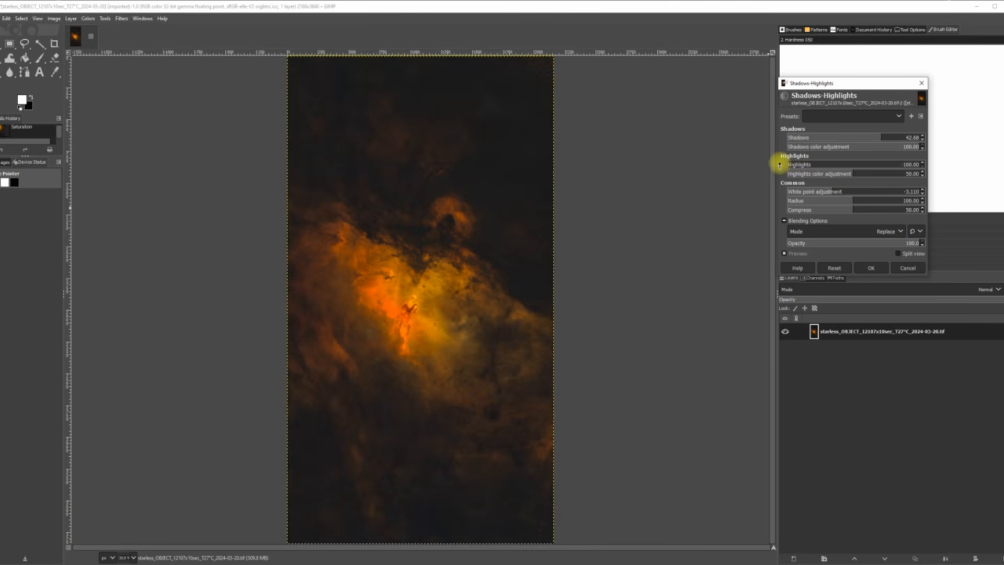
pyautogui.moveTo(779, 165); pyautogui.dragTo(819, 164)
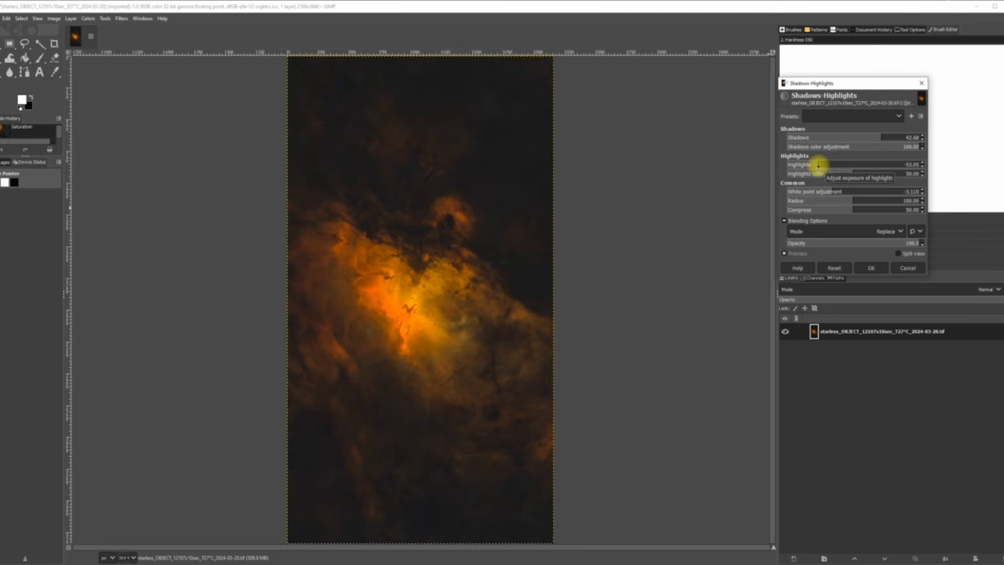
pyautogui.moveTo(817, 167); pyautogui.dragTo(769, 166)
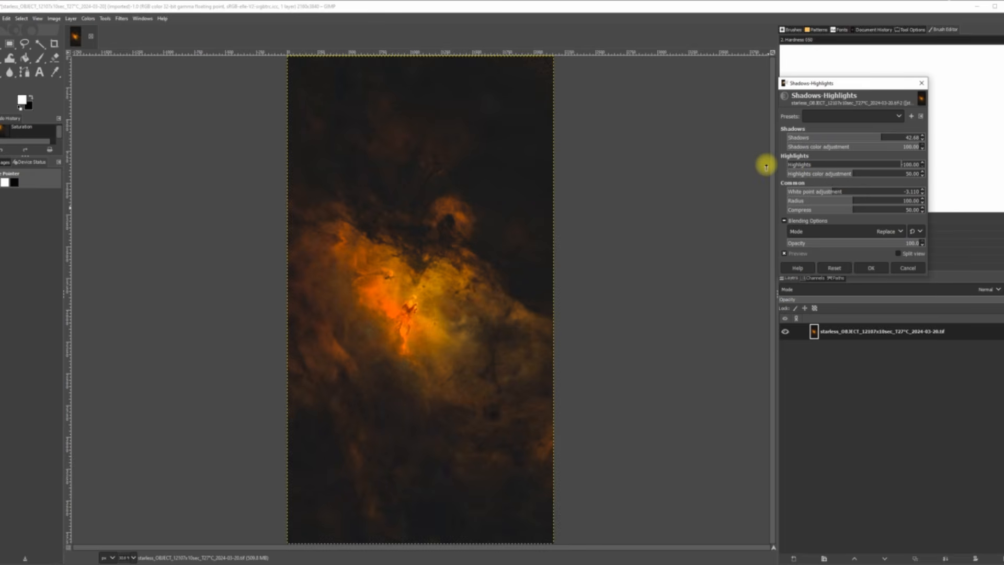
pyautogui.moveTo(766, 166); pyautogui.dragTo(819, 173)
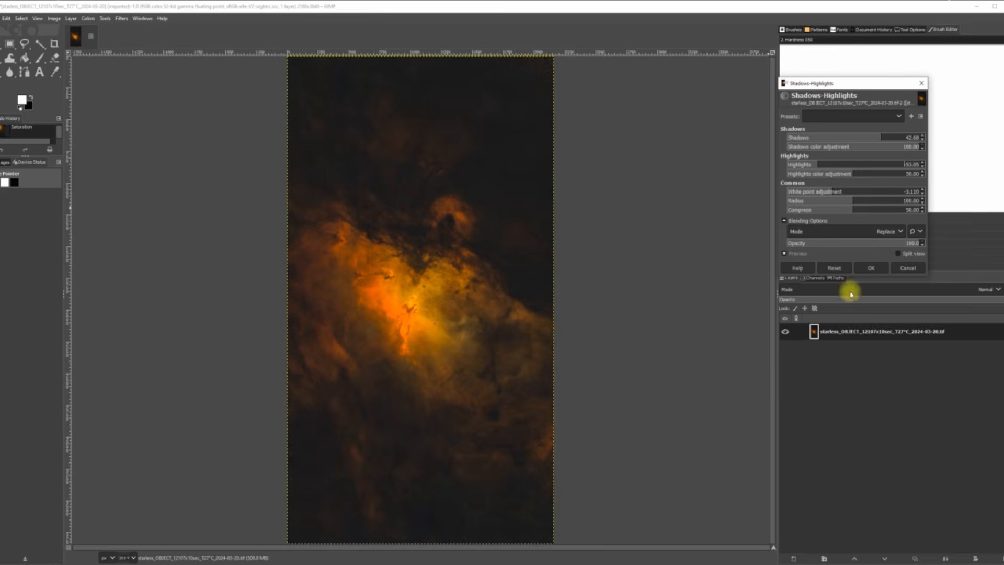
pyautogui.click(871, 268)
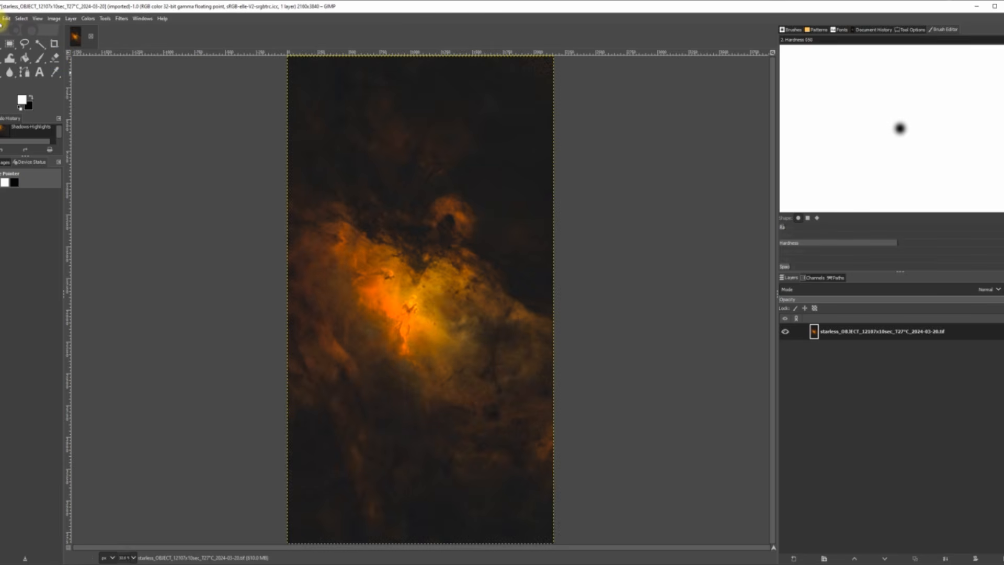
# Export the edited image over starless_OBJECT_12107x10sec_T27°C_2024-03-20.tif in the TIFF folder without compression, and close the image discarding unsaved changes.
pyautogui.click(2, 18)
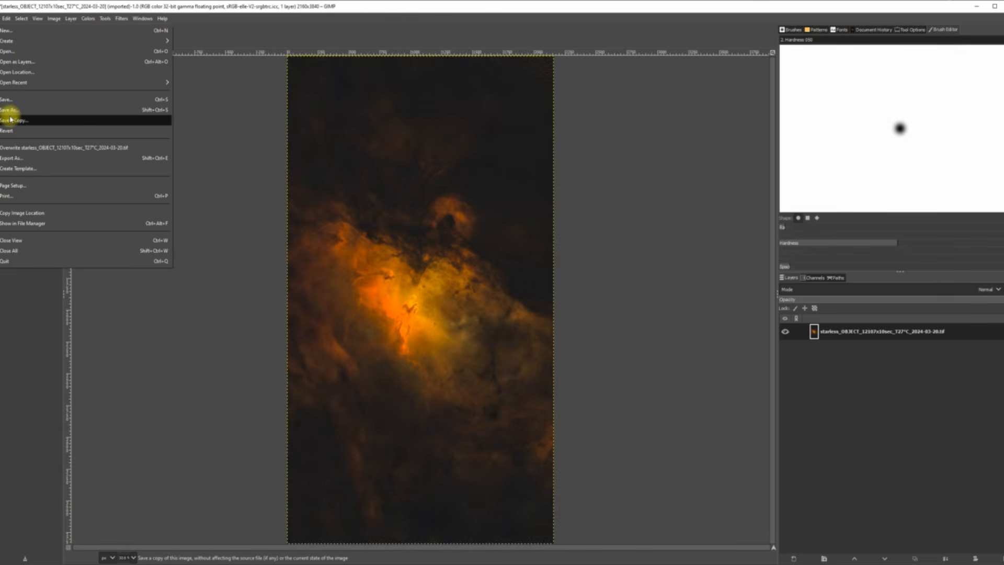
pyautogui.click(15, 158)
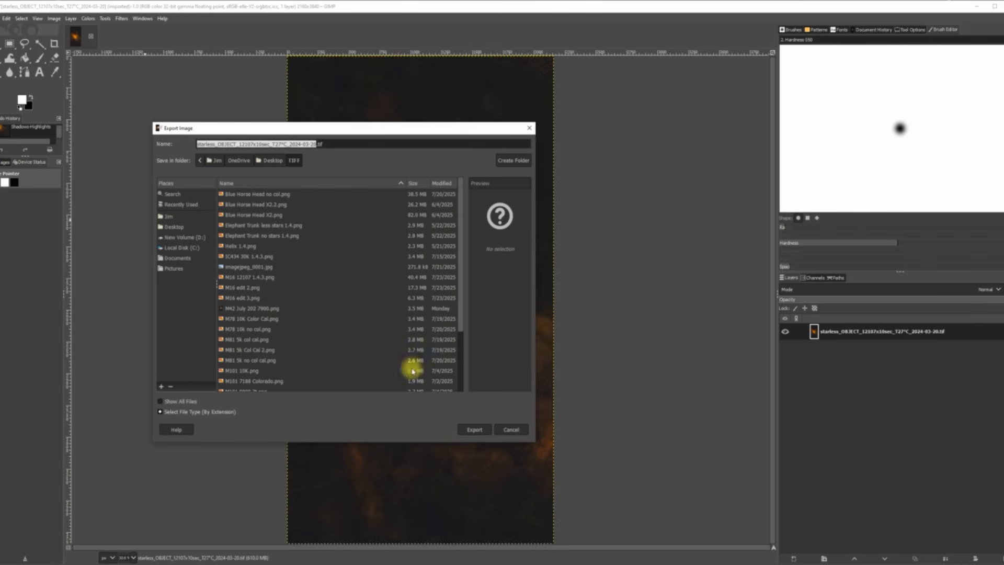
pyautogui.click(474, 428)
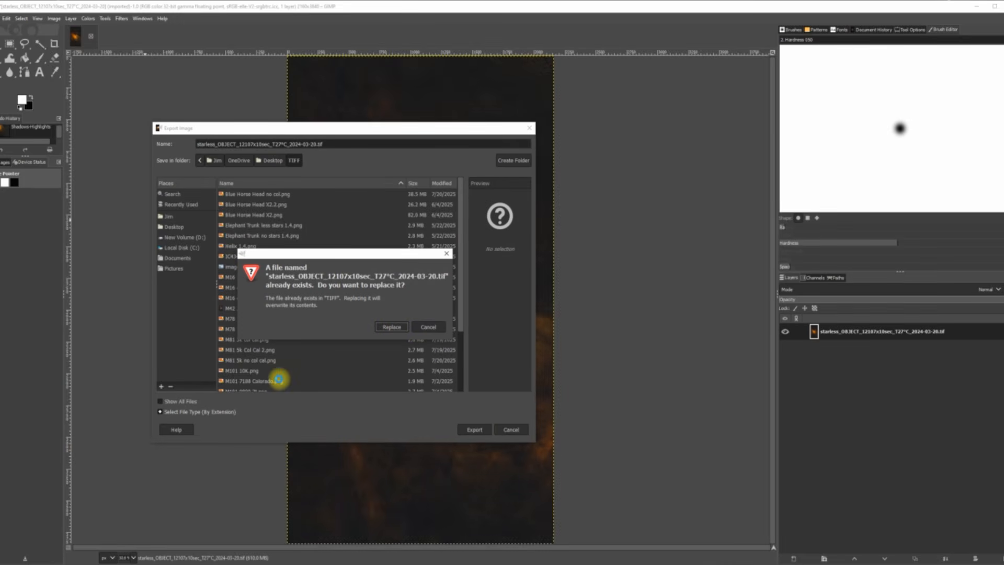
pyautogui.click(393, 328)
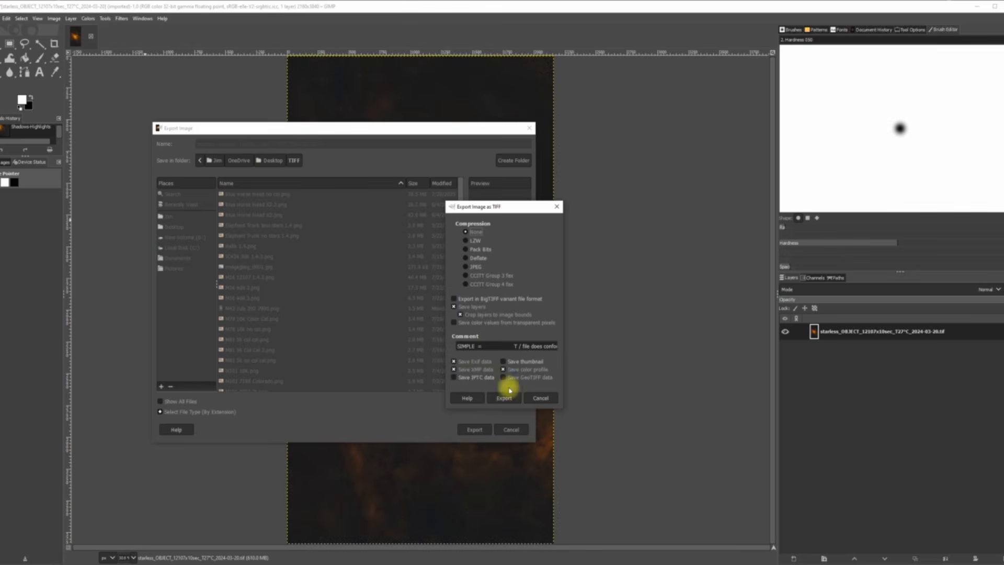
pyautogui.click(509, 396)
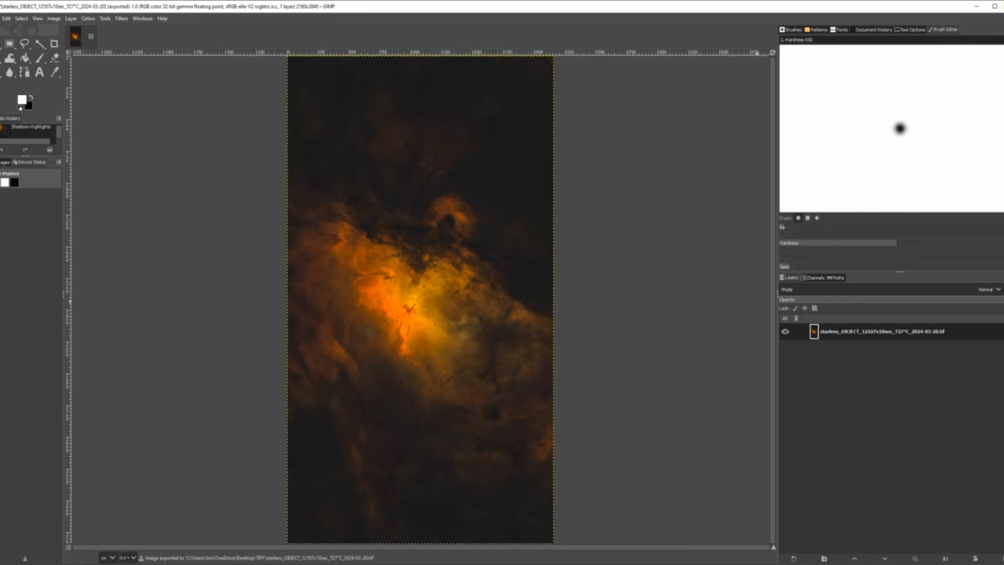
pyautogui.click(1003, 7)
pyautogui.click(205, 243)
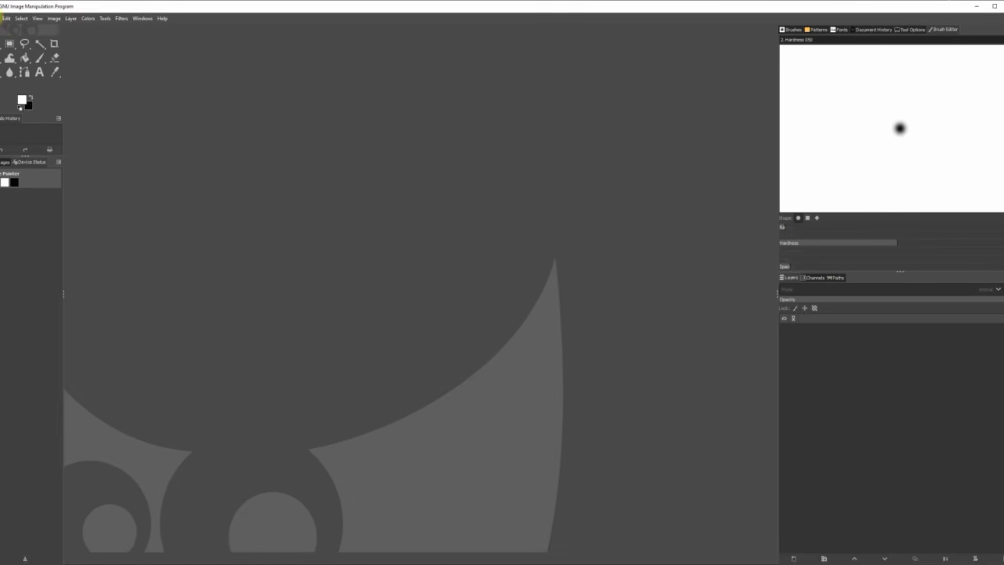
# Start opening another image and browse to the TIFF folder on the Desktop.
pyautogui.click(6, 19)
pyautogui.press('Left')
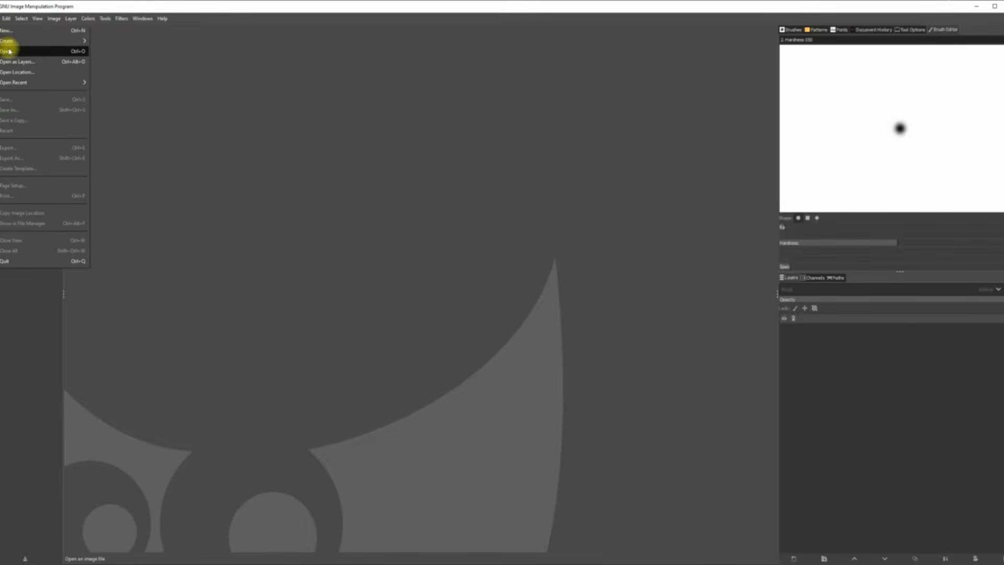
pyautogui.click(8, 50)
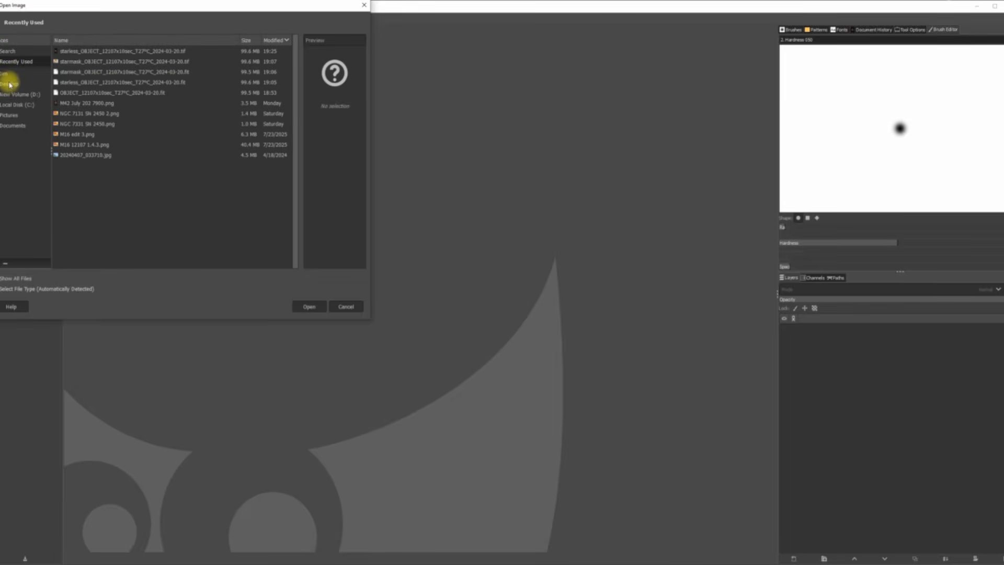
pyautogui.click(9, 83)
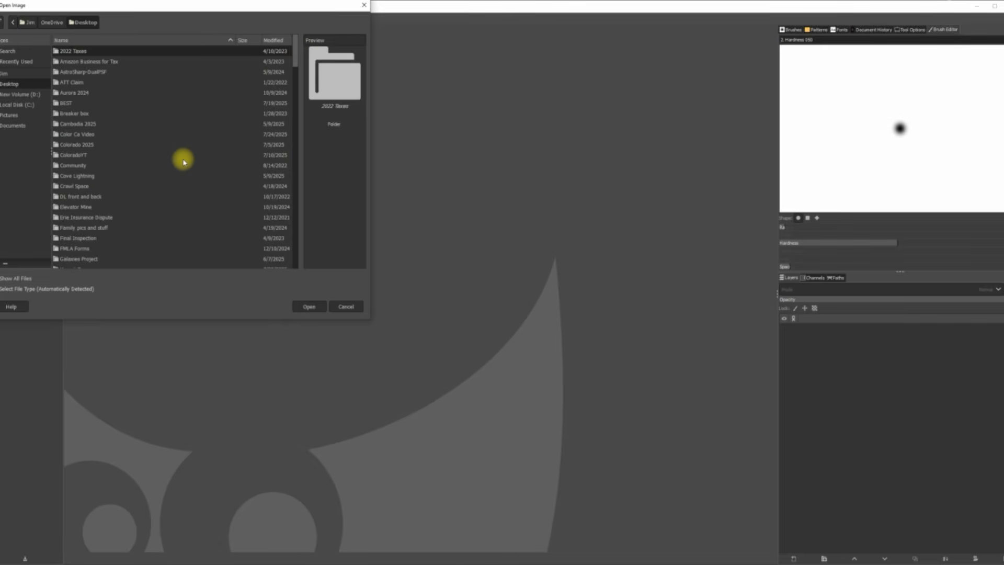
pyautogui.scroll(-5, 152, 173)
pyautogui.scroll(-10, 152, 174)
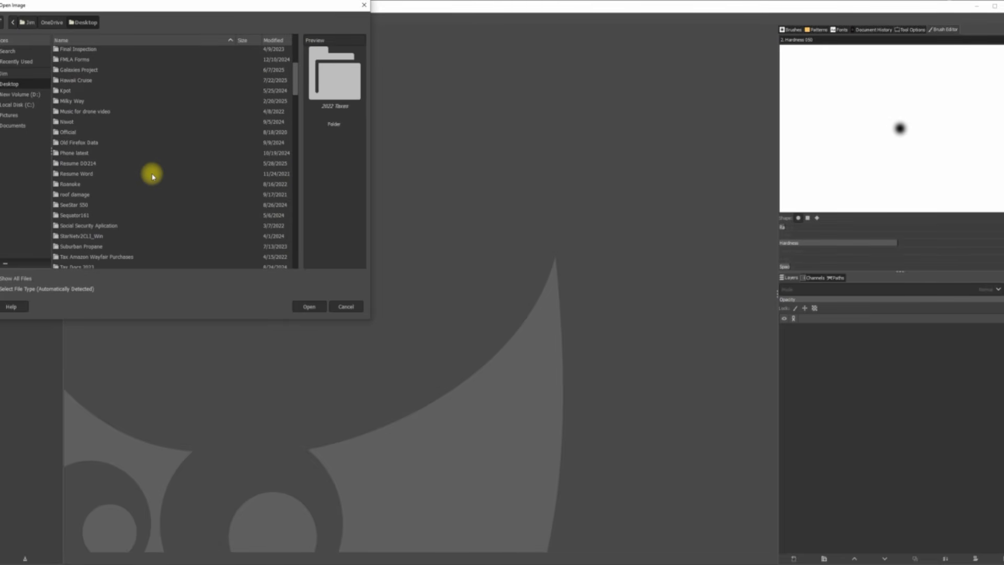
pyautogui.scroll(-1, 151, 178)
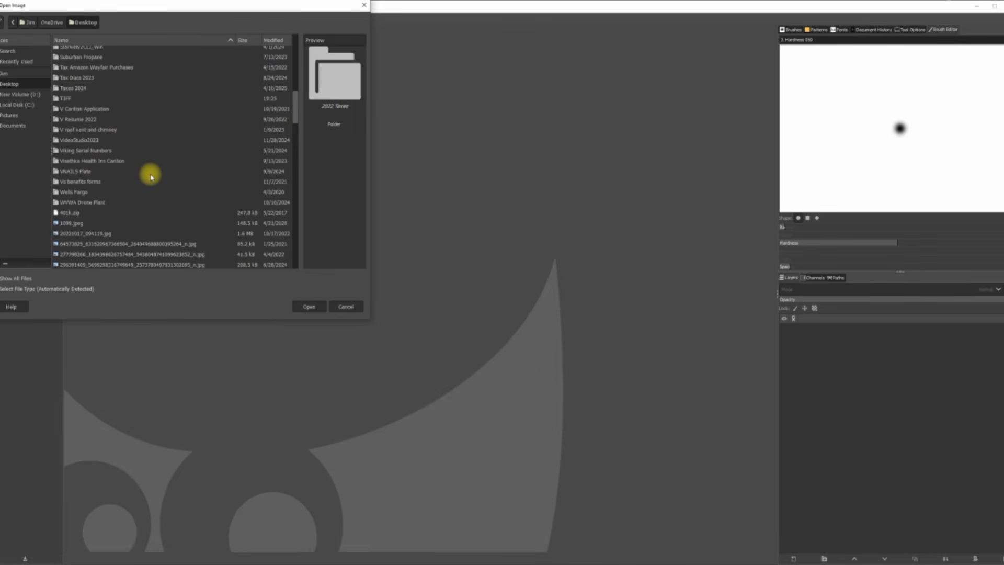
pyautogui.scroll(-1, 125, 184)
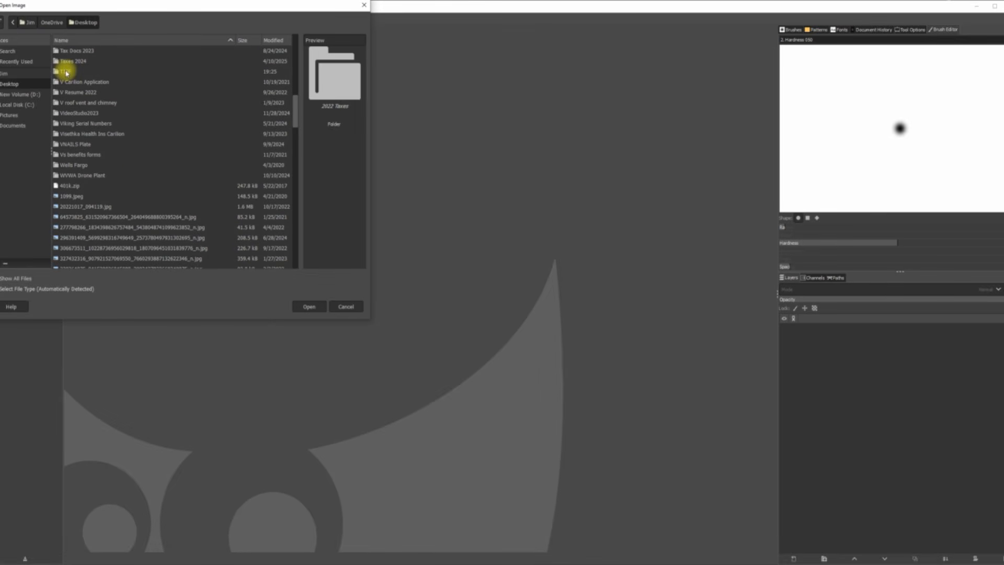
pyautogui.doubleClick(63, 71)
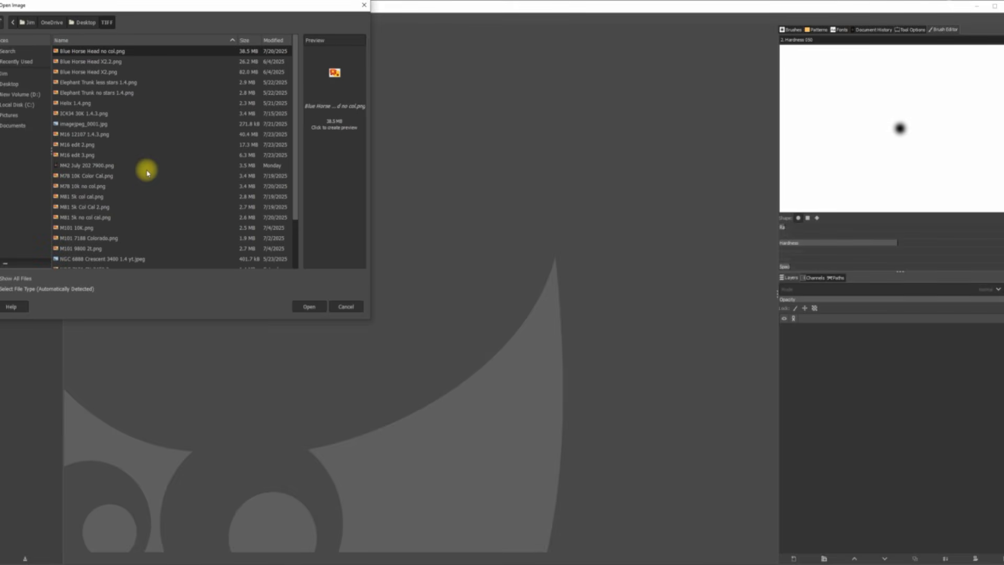
# Open starmask_OBJECT_12107x10sec_T27°C_2024-03-20.tif, keeping its embedded color profile.
pyautogui.scroll(-3, 106, 211)
pyautogui.scroll(2, 107, 211)
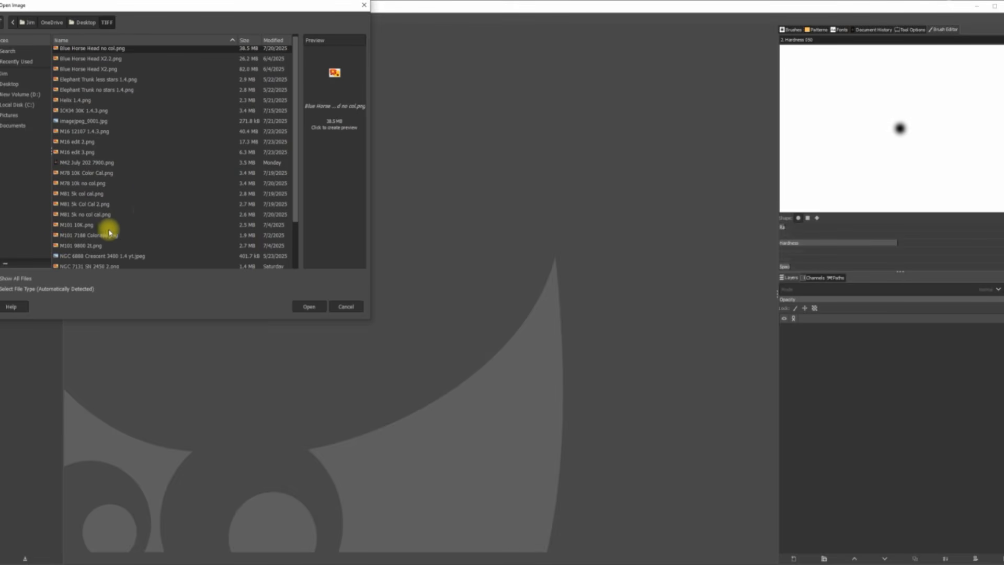
pyautogui.scroll(-2, 109, 231)
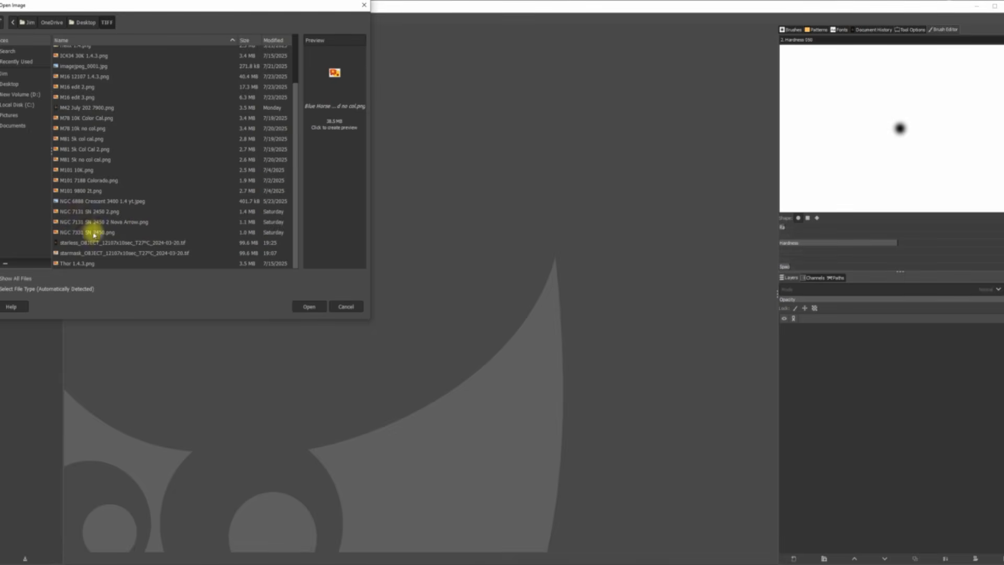
pyautogui.doubleClick(76, 256)
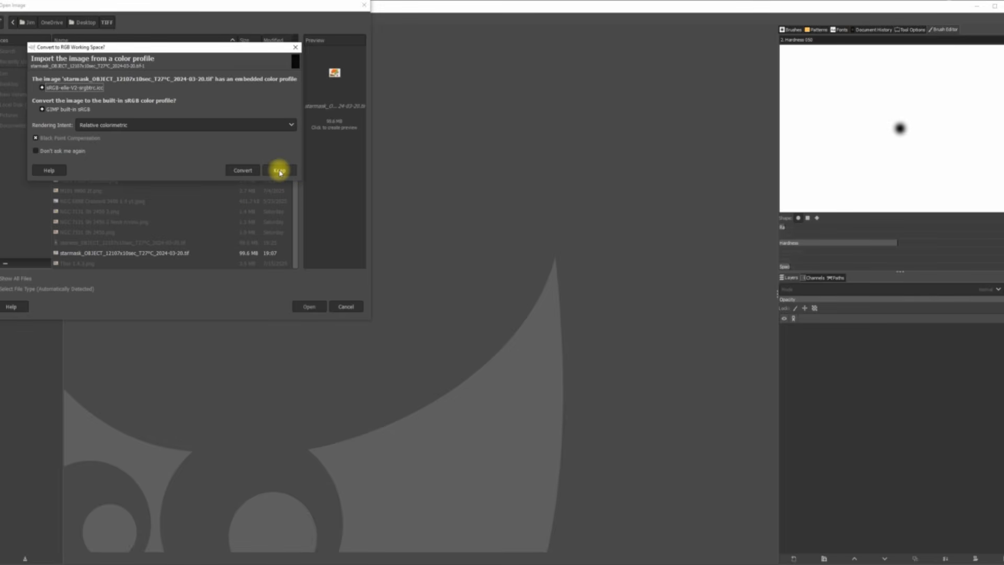
pyautogui.click(279, 170)
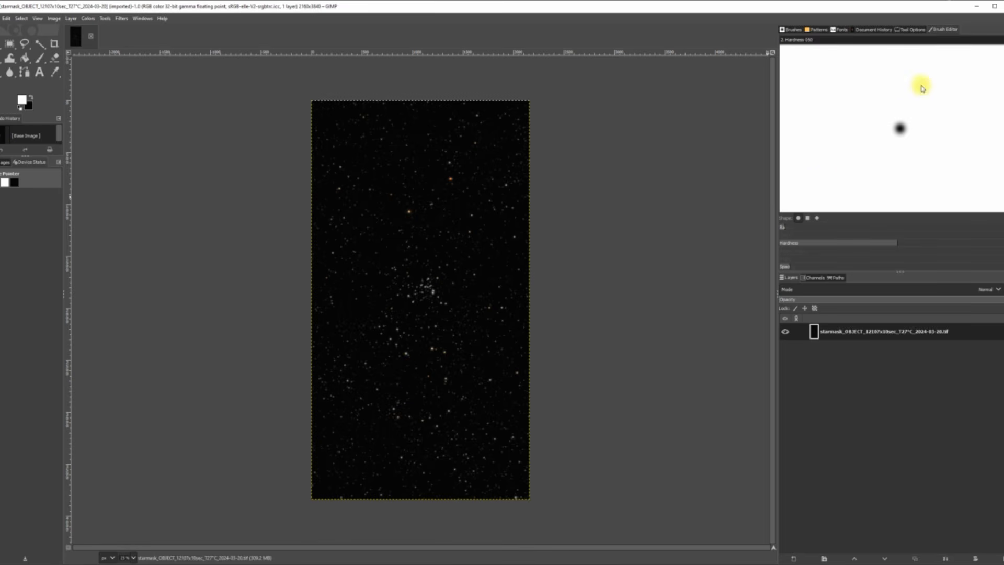
# Close the GIMP window and launch the AstroSharp application from the nested AstroSharp-DualPSF folder on the Desktop.
pyautogui.click(1003, 5)
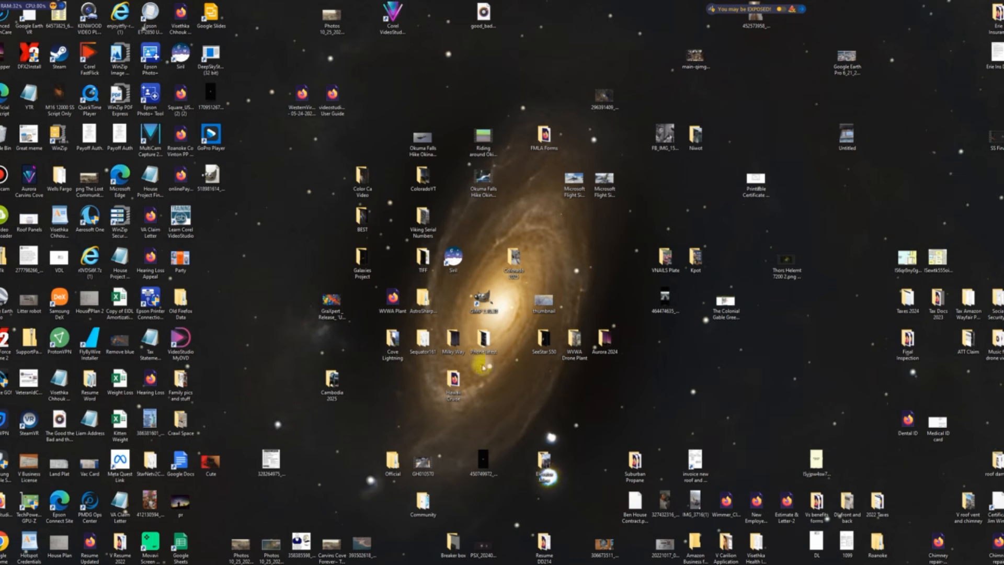
pyautogui.click(426, 303)
pyautogui.doubleClick(430, 307)
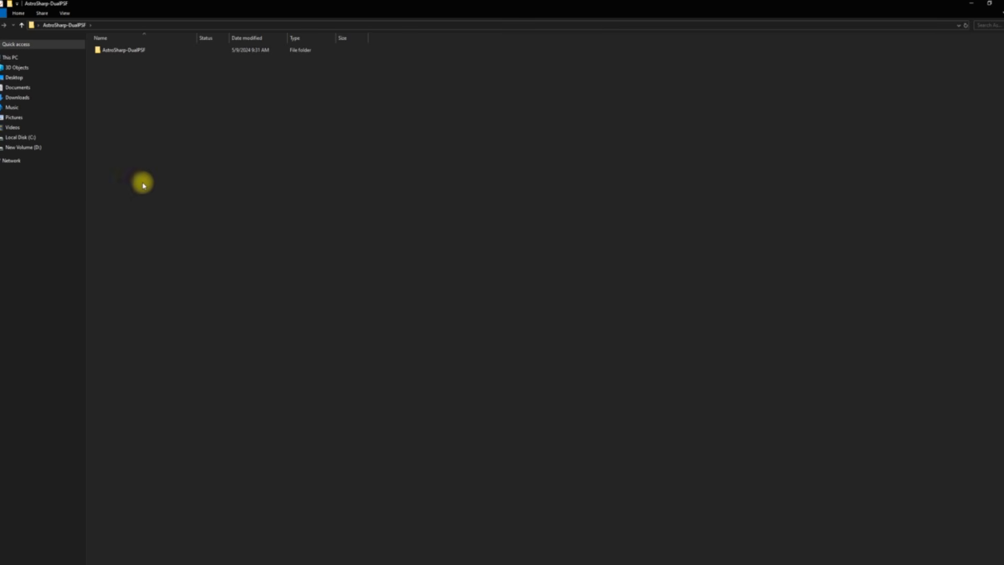
pyautogui.click(116, 52)
pyautogui.doubleClick(116, 53)
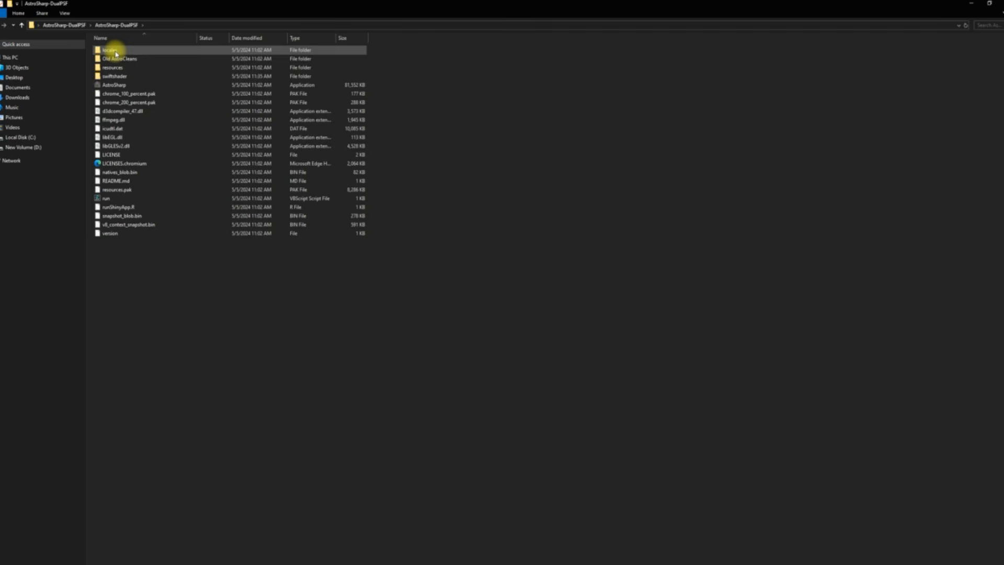
pyautogui.doubleClick(112, 85)
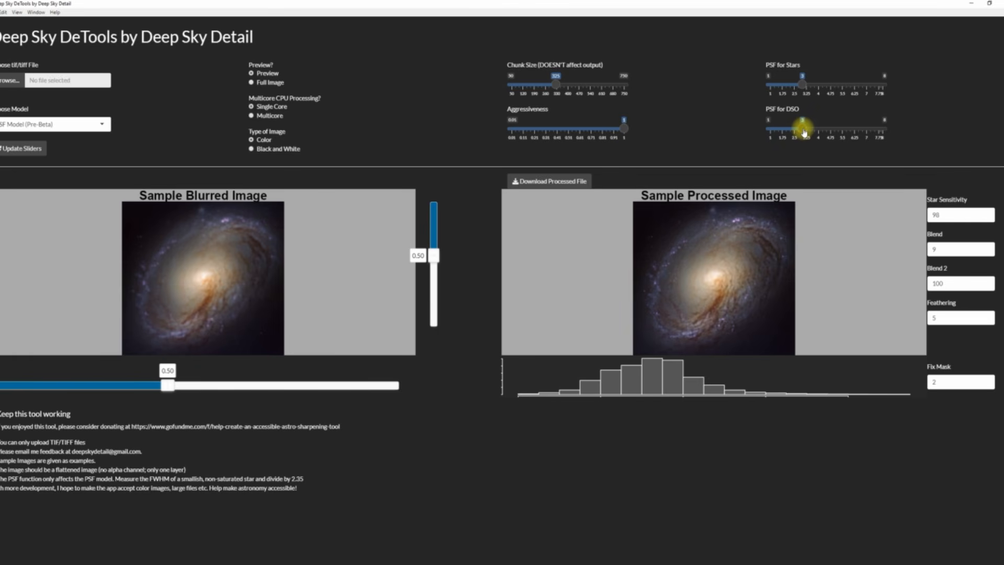
# Set the PSF for DSO to 8 and choose full image processing instead of the preview.
pyautogui.moveTo(804, 133); pyautogui.dragTo(920, 132)
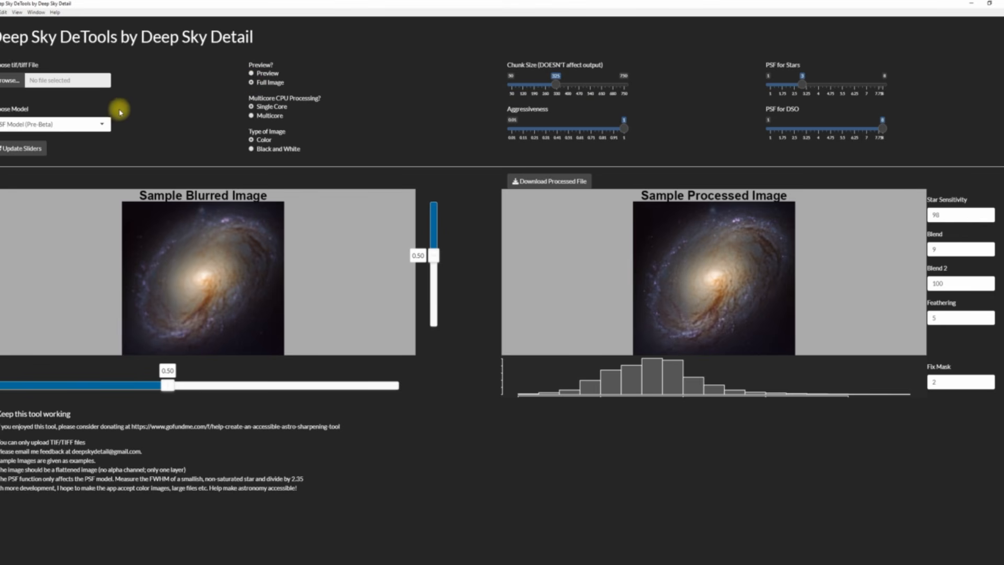
# Choose the Second Beta sharpening model.
pyautogui.click(104, 124)
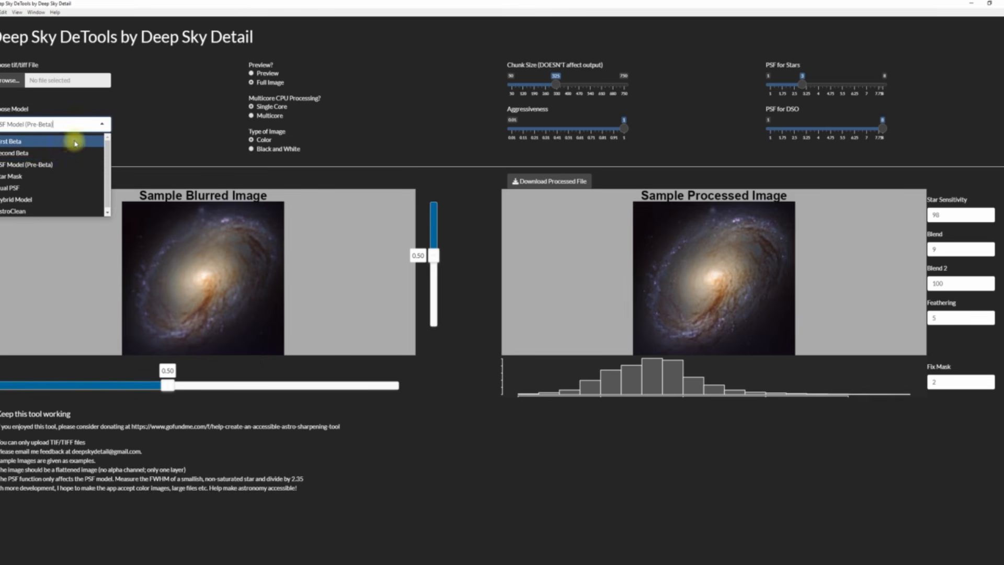
pyautogui.click(50, 152)
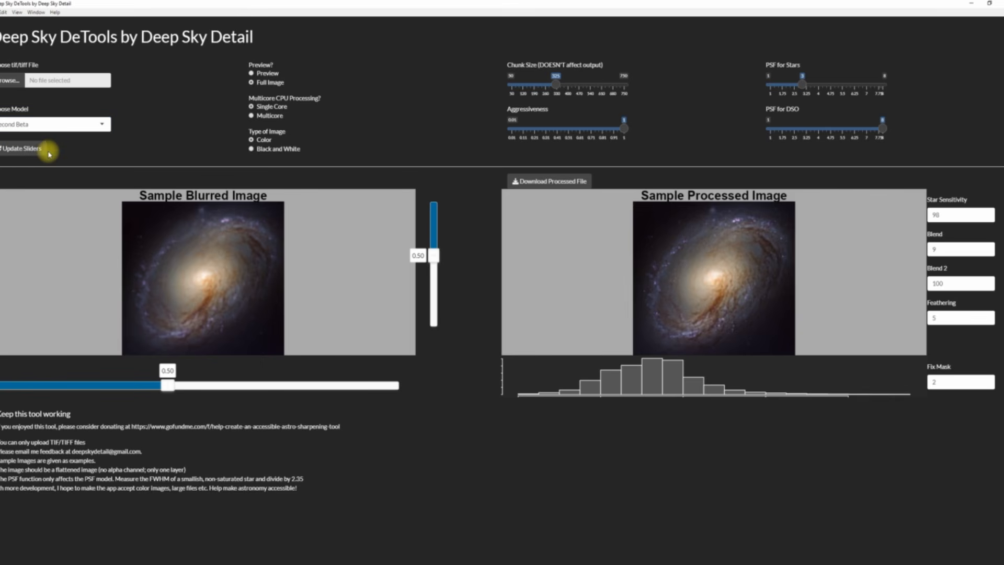
pyautogui.click(104, 125)
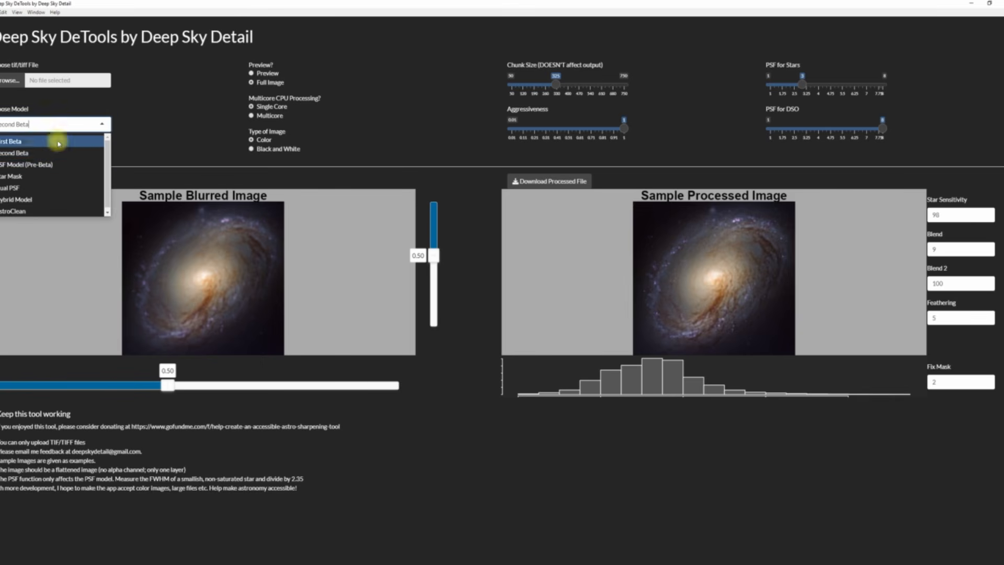
pyautogui.click(30, 153)
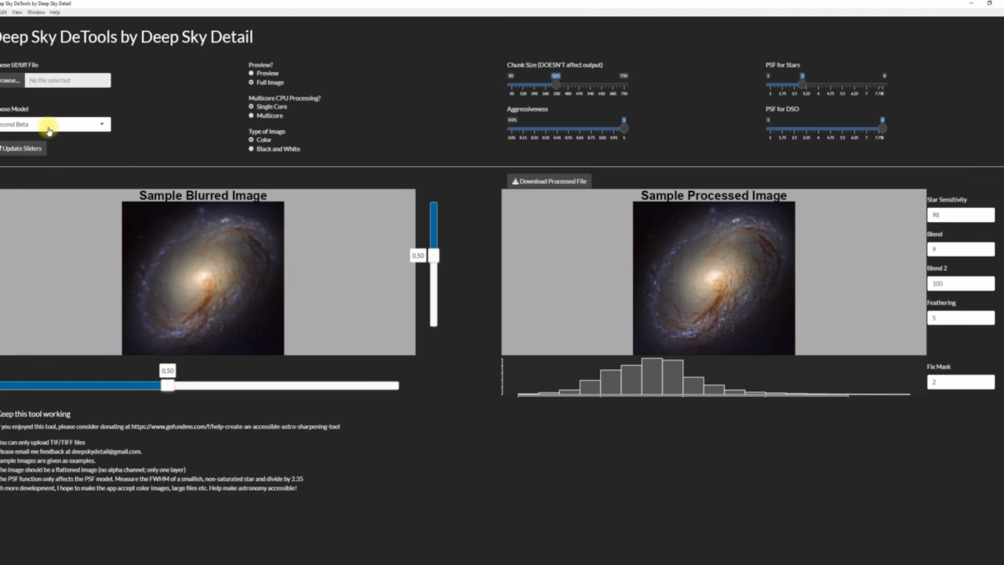
# Load the starless_OBJECT_12107x10sec TIFF from the TIFF folder and update the sliders to process it.
pyautogui.click(11, 84)
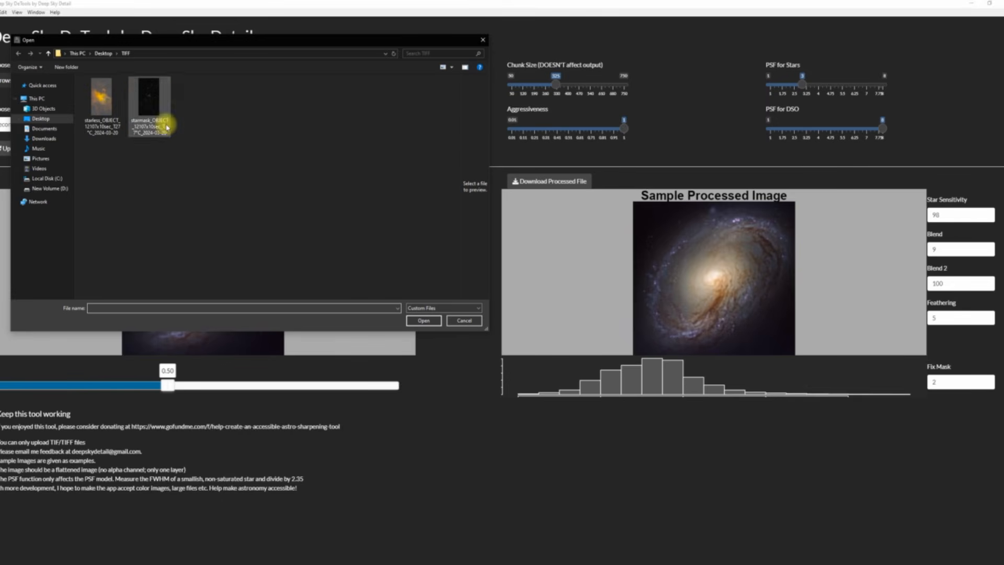
pyautogui.doubleClick(105, 104)
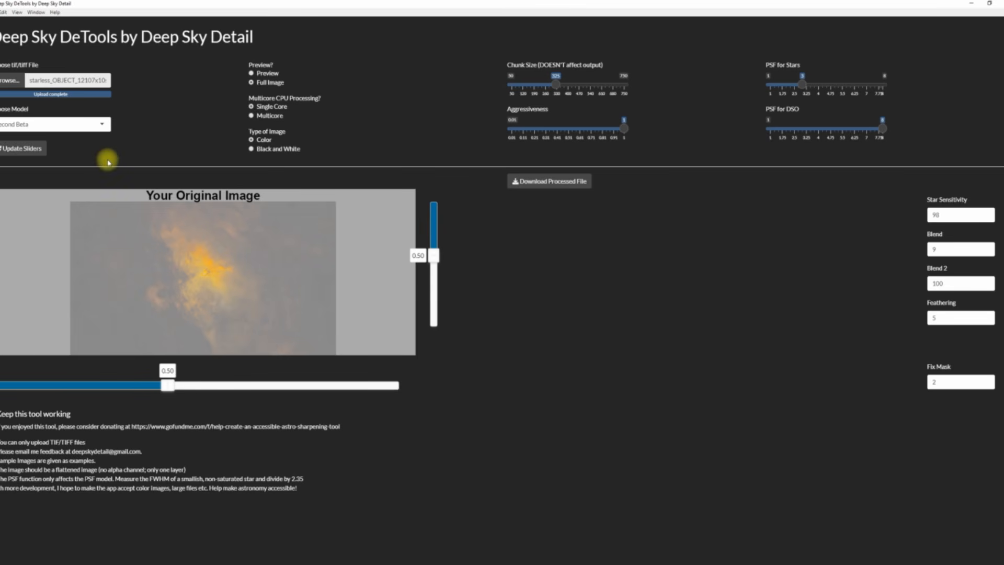
pyautogui.click(21, 153)
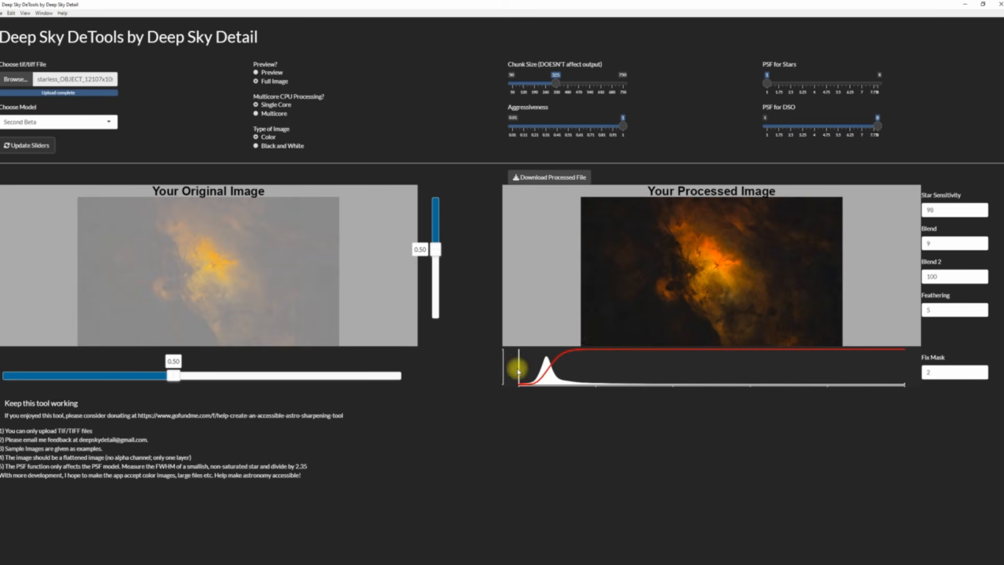
# Download the processed file as Processed_2025-08-01 into the TIFF folder and close the sharpening application.
pyautogui.click(546, 178)
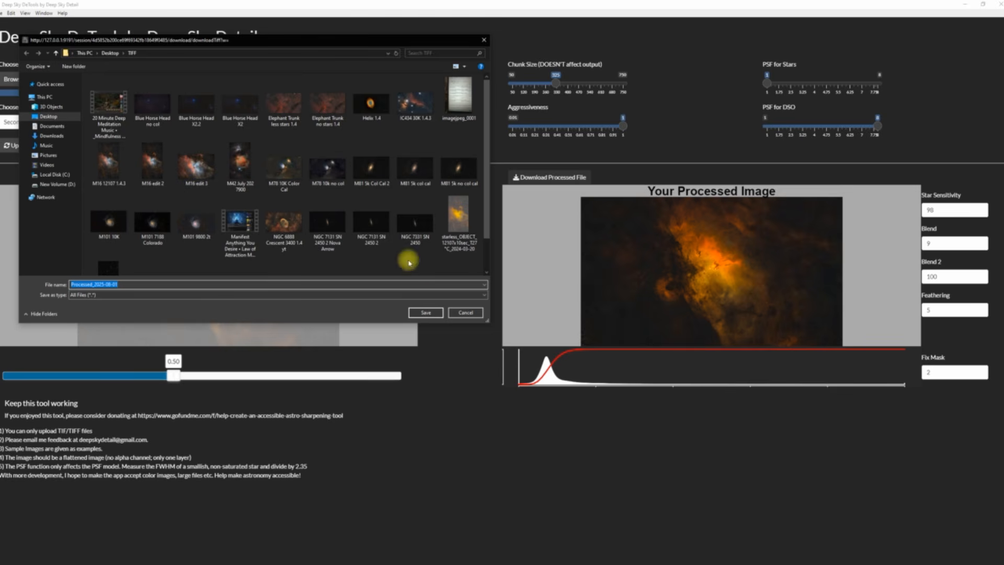
pyautogui.click(428, 312)
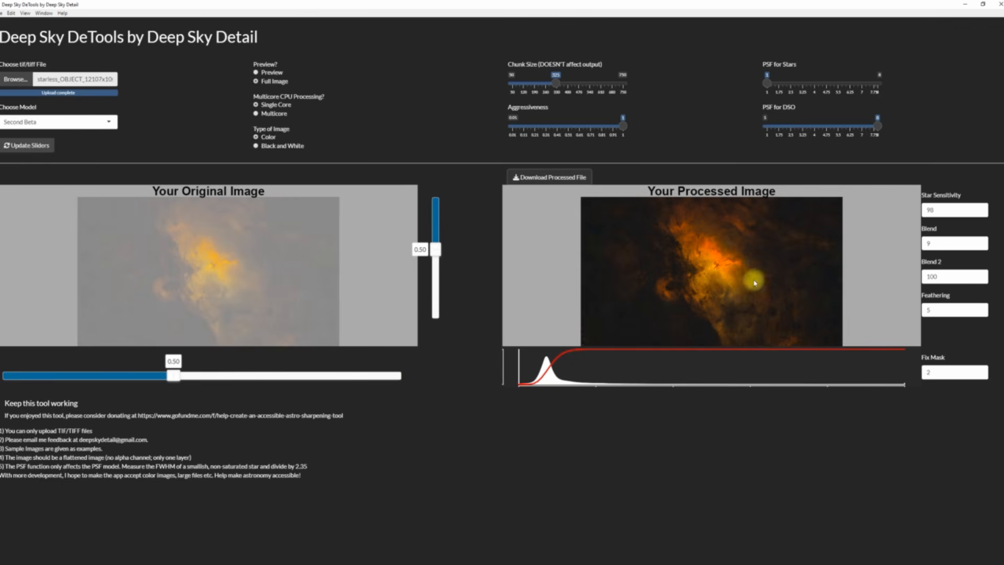
pyautogui.click(999, 7)
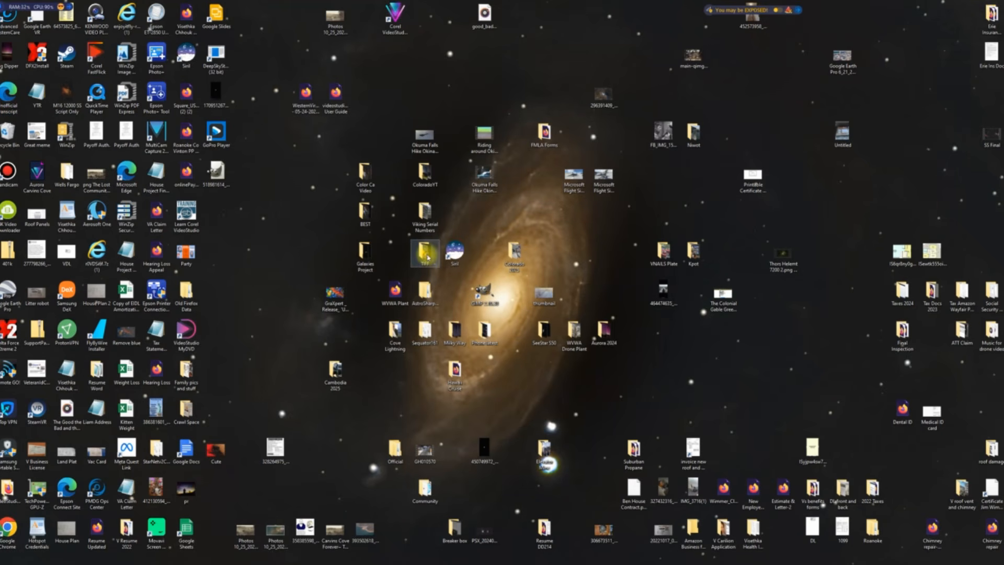
# Open the TIFF folder on the Desktop and view Processed_2025-08-01 in the photo viewer.
pyautogui.doubleClick(425, 253)
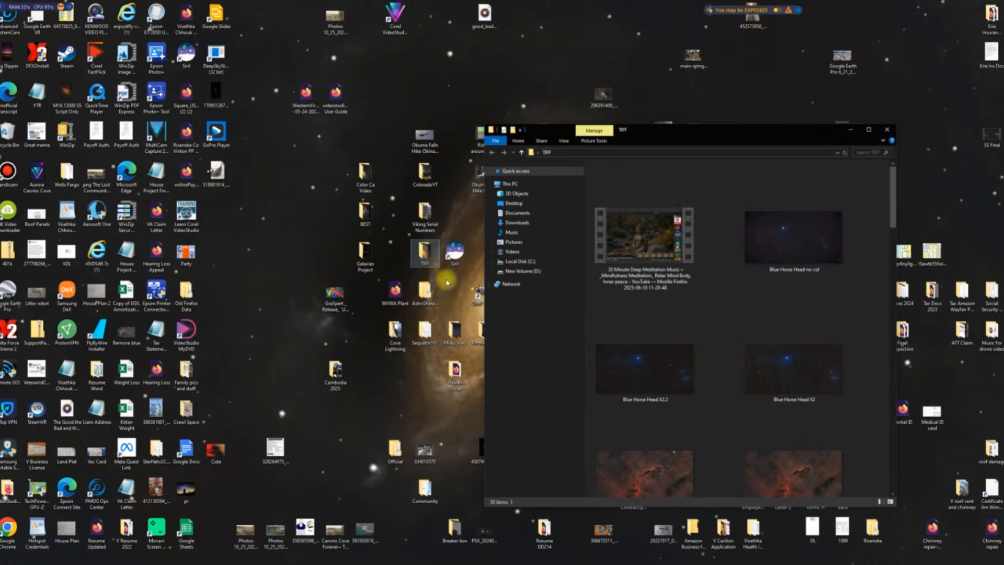
pyautogui.click(869, 130)
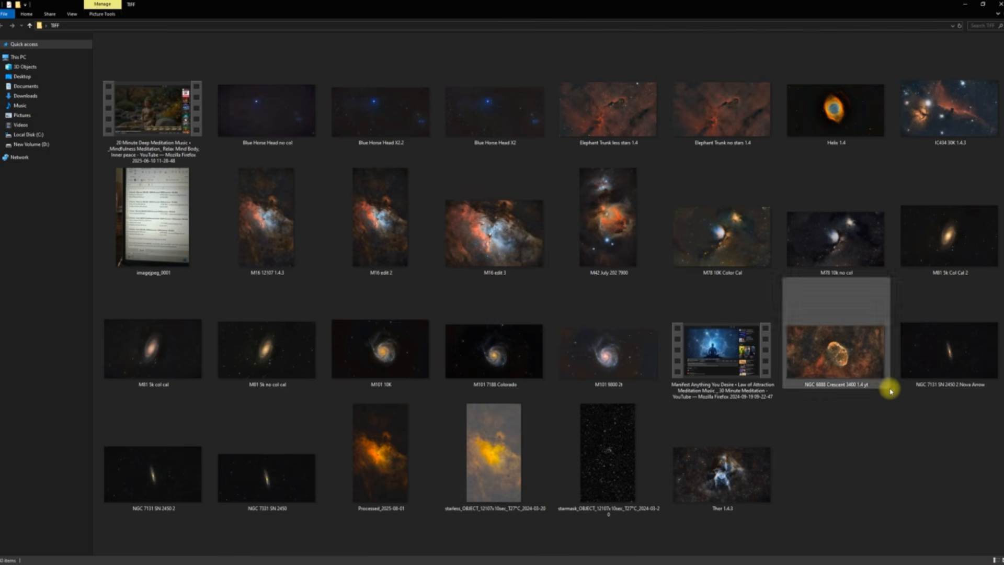
pyautogui.click(384, 460)
pyautogui.doubleClick(384, 460)
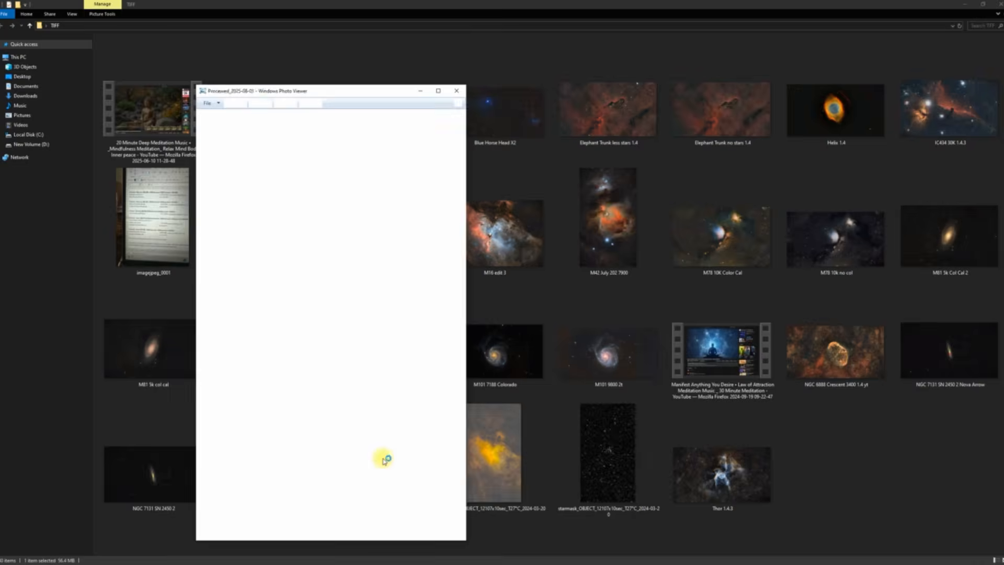
pyautogui.moveTo(330, 93); pyautogui.dragTo(262, 55)
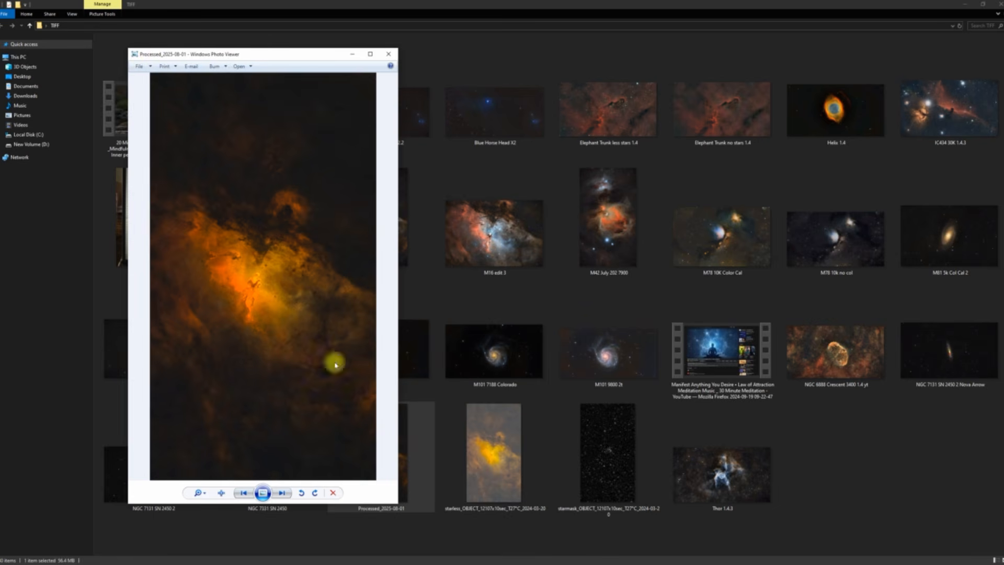
# Open the original starless TIFF and place its viewer window beside the processed image, minimizing the folder.
pyautogui.doubleClick(477, 465)
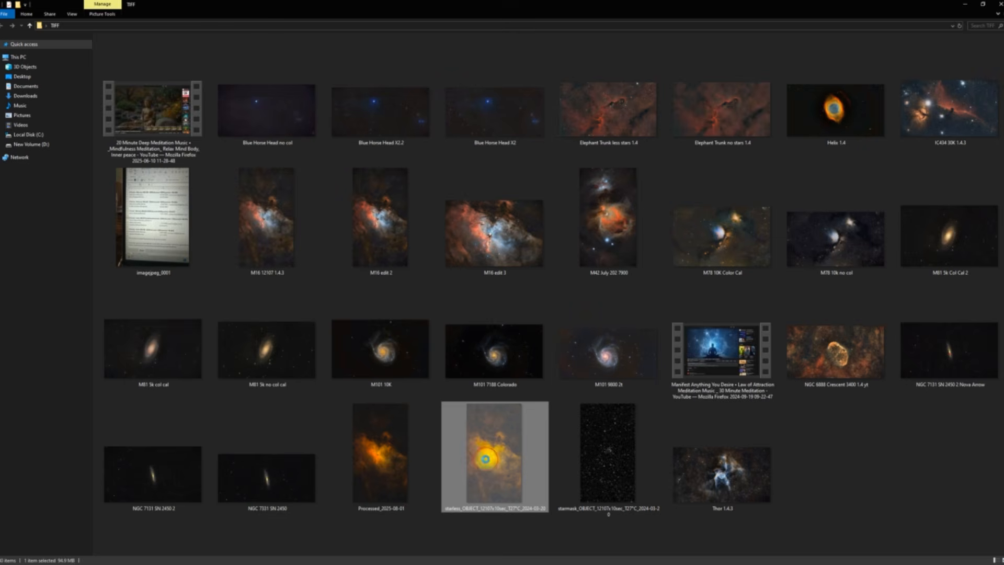
pyautogui.click(963, 6)
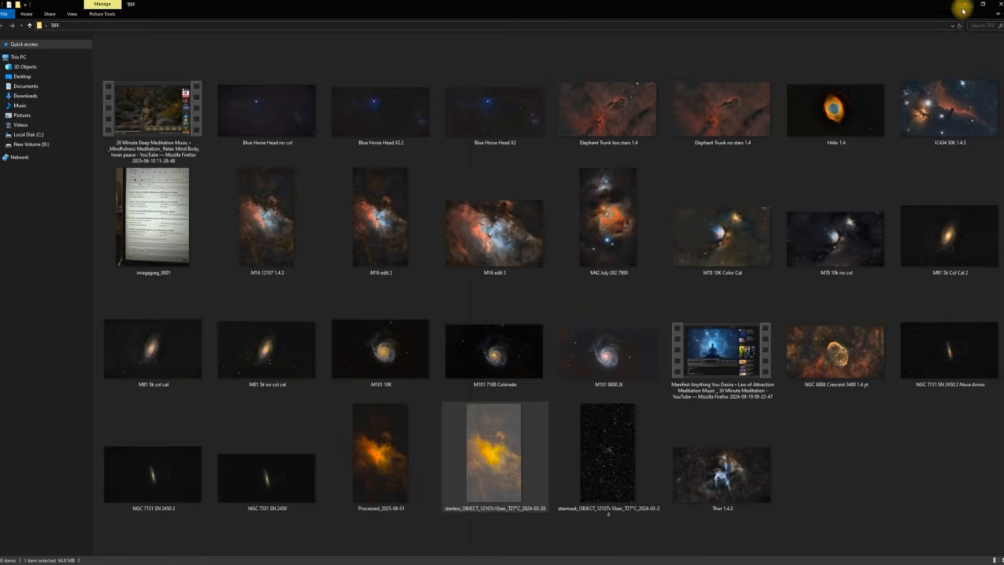
pyautogui.moveTo(386, 89); pyautogui.dragTo(569, 60)
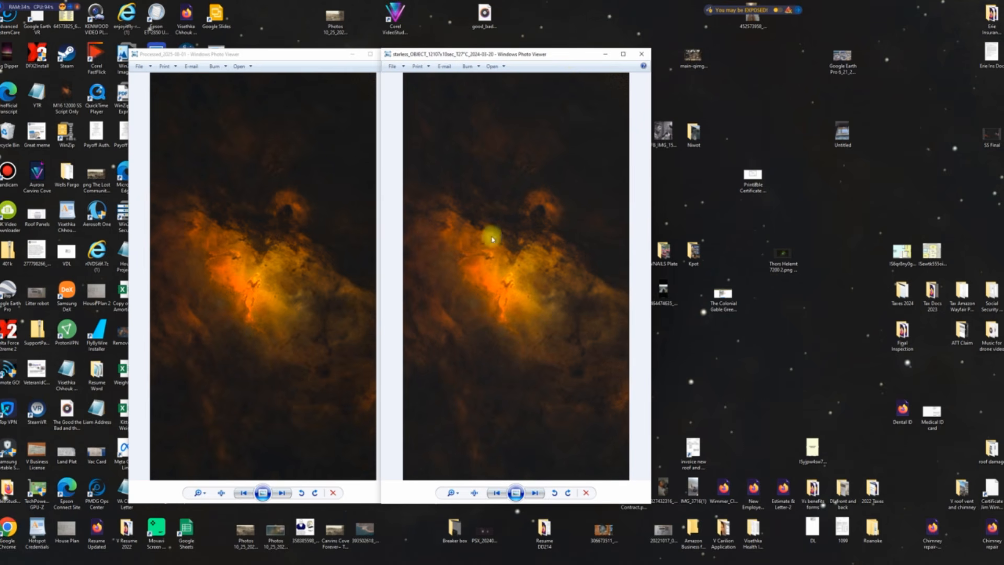
# Compare the nebula core's detail in the processed and original starless images, and close both viewers.
pyautogui.scroll(2, 251, 293)
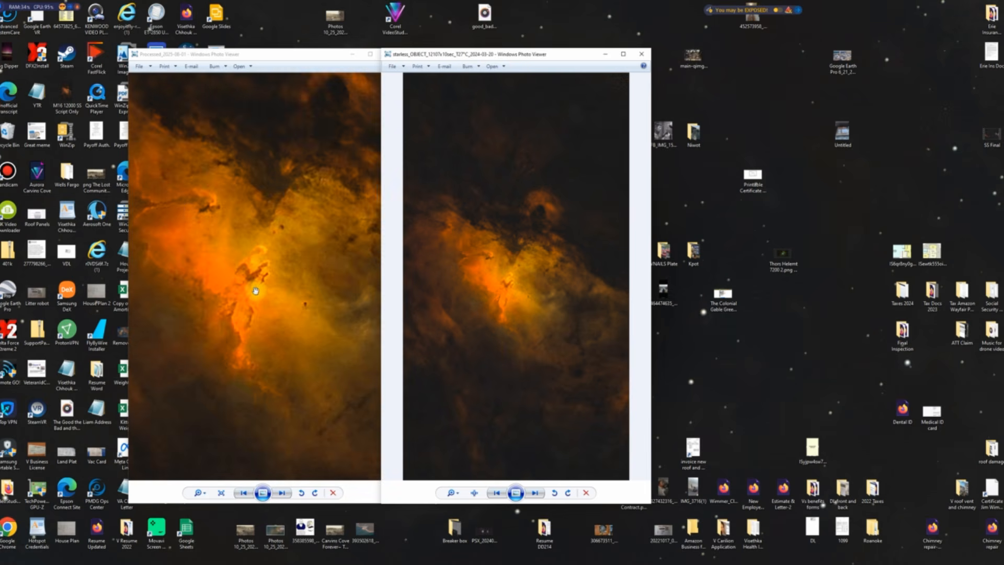
pyautogui.scroll(2, 518, 307)
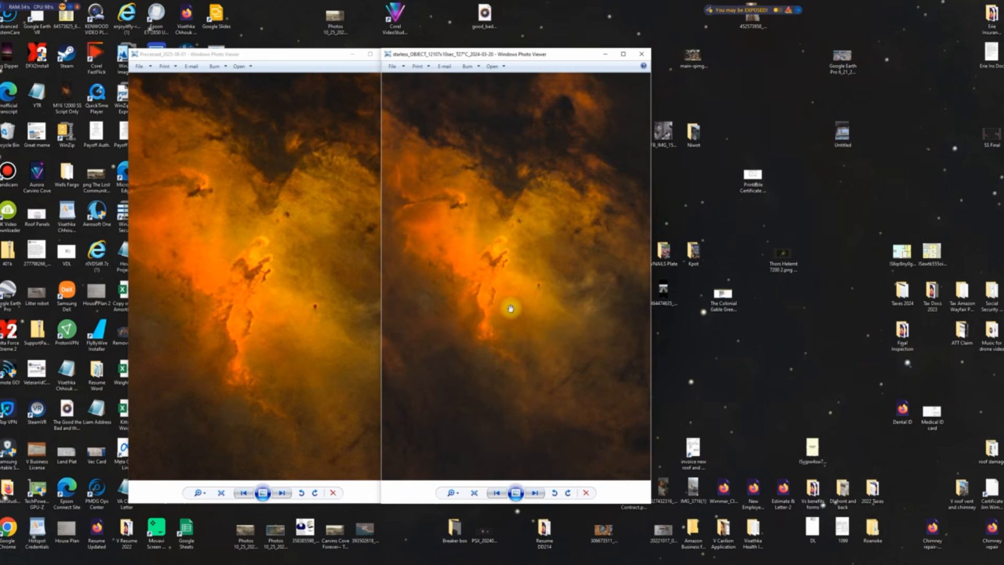
pyautogui.scroll(1, 512, 313)
pyautogui.scroll(-1, 520, 331)
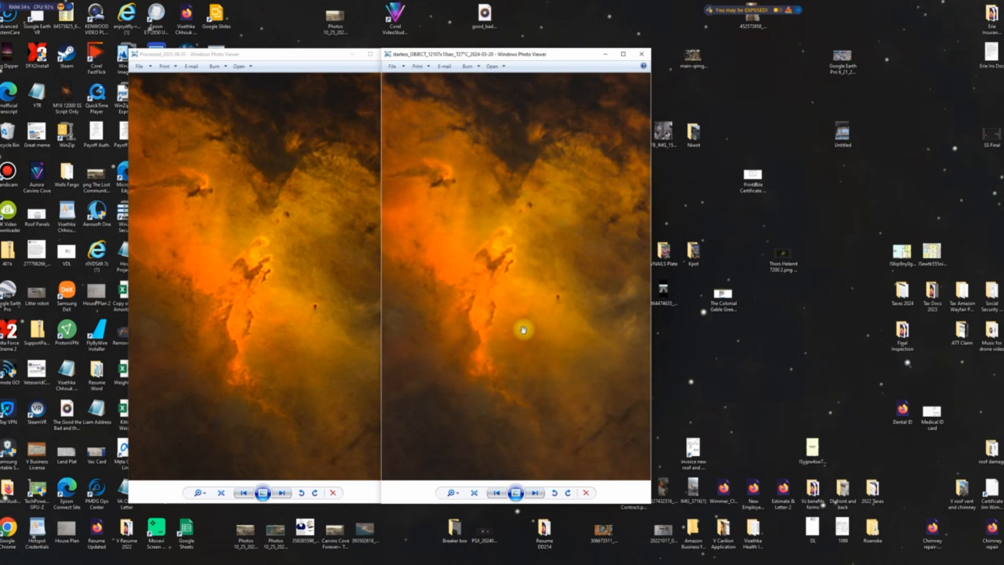
pyautogui.scroll(1, 535, 331)
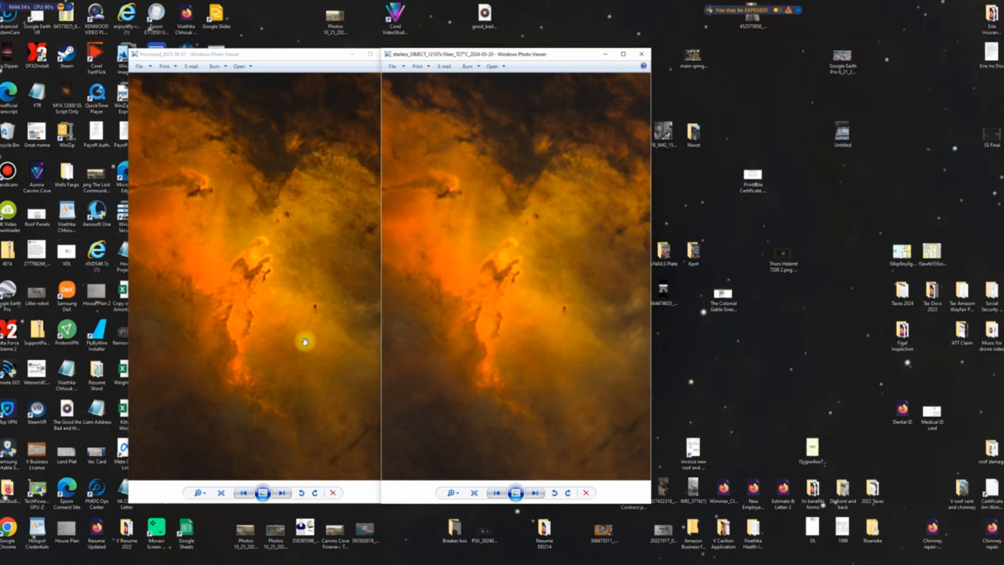
pyautogui.scroll(-3, 316, 169)
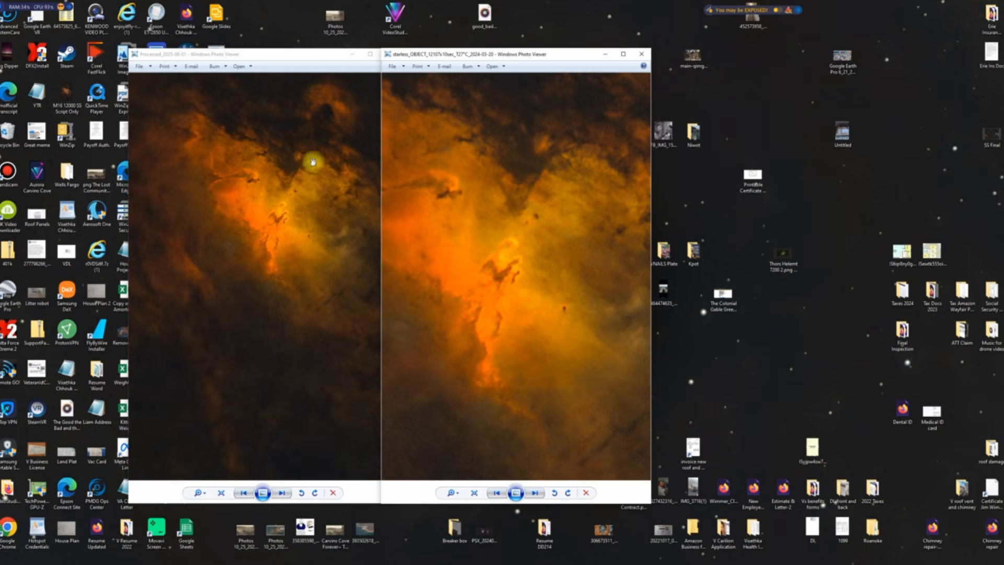
pyautogui.moveTo(314, 65); pyautogui.dragTo(295, 59)
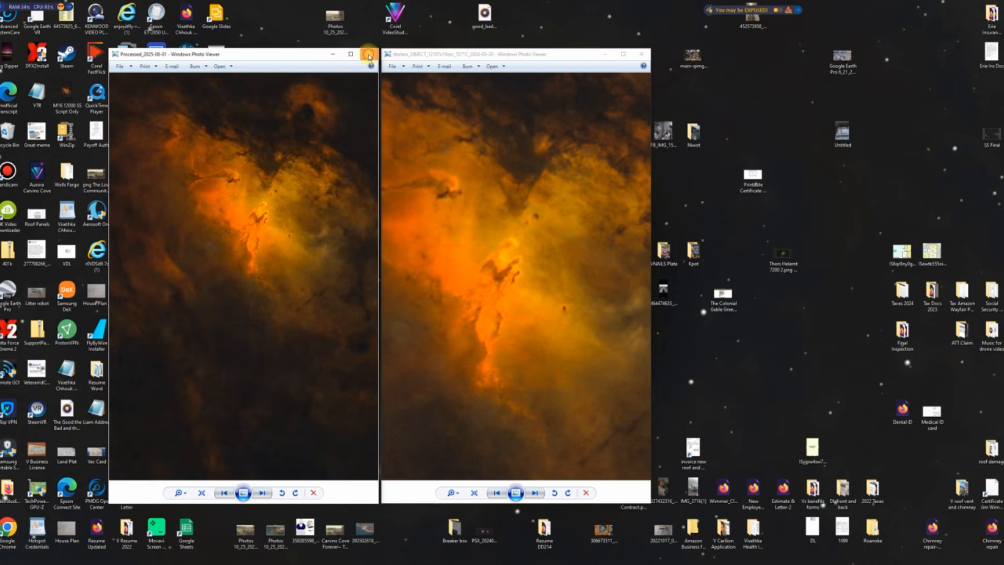
pyautogui.click(368, 54)
pyautogui.click(641, 53)
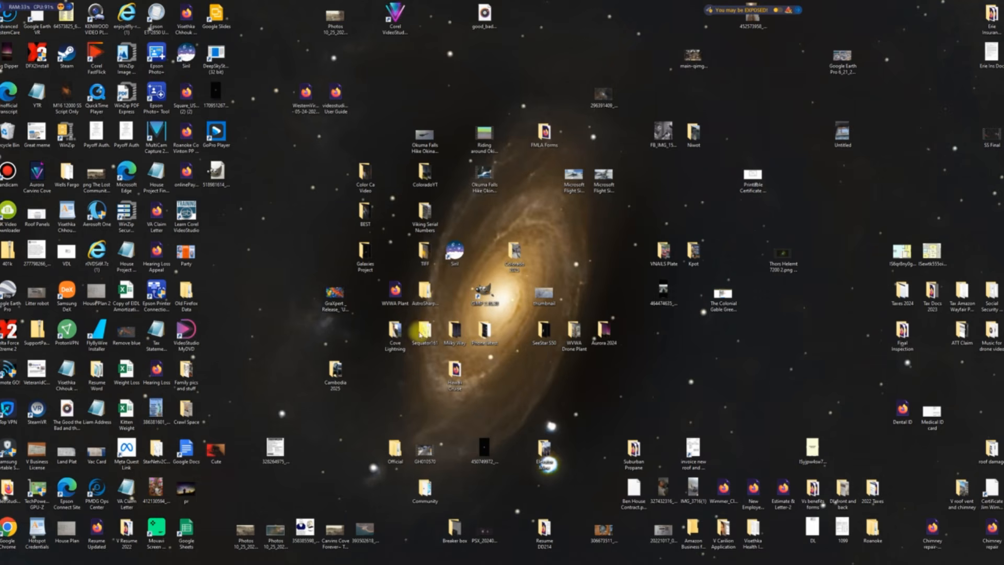
# Return to the TIFF folder and delete the original starless TIFF.
pyautogui.moveTo(181, 561)
pyautogui.click(225, 535)
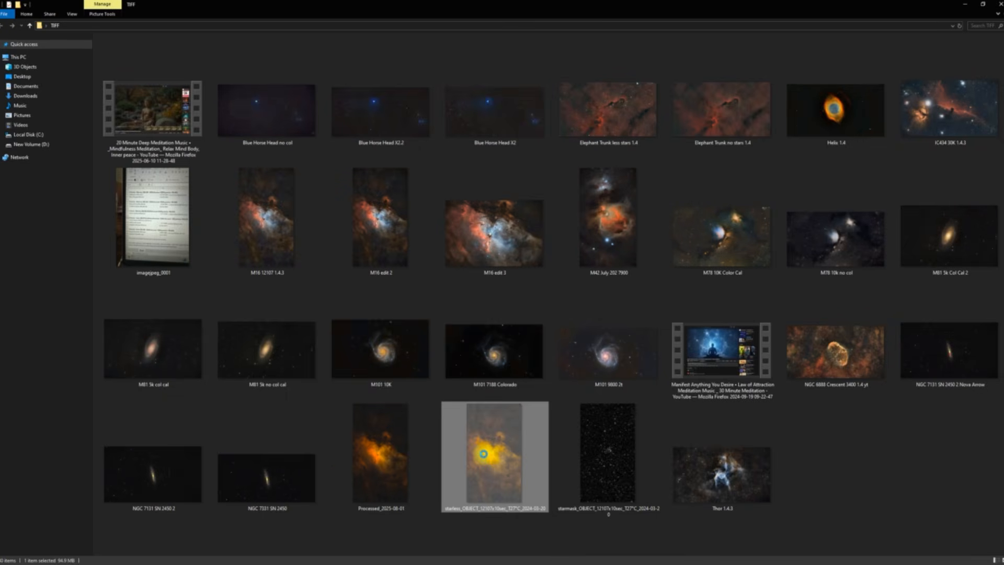
pyautogui.rightClick(482, 454)
pyautogui.click(513, 427)
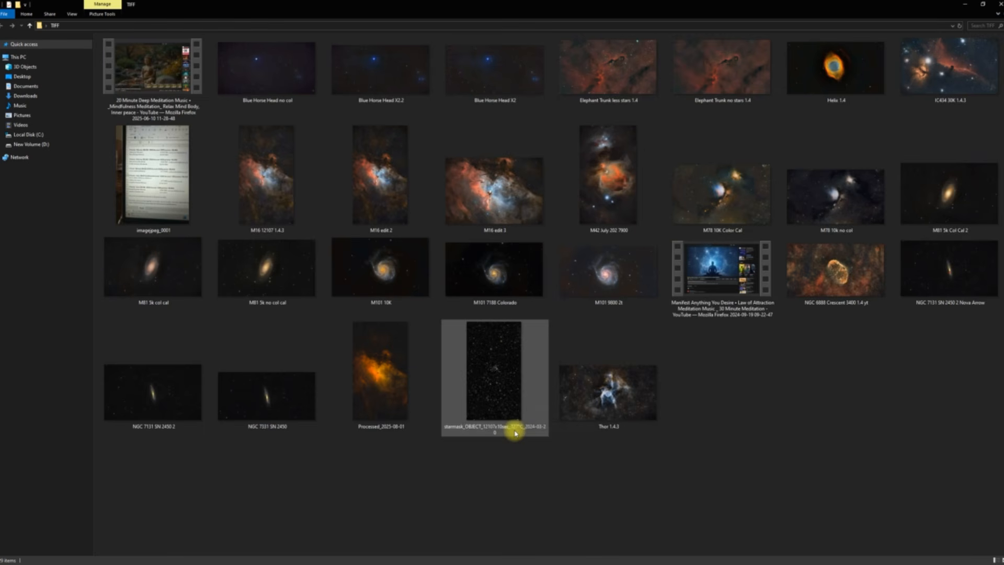
# Rename the processed nebula image as 1Processed_2025-08-01 and close the TIFF folder.
pyautogui.rightClick(377, 398)
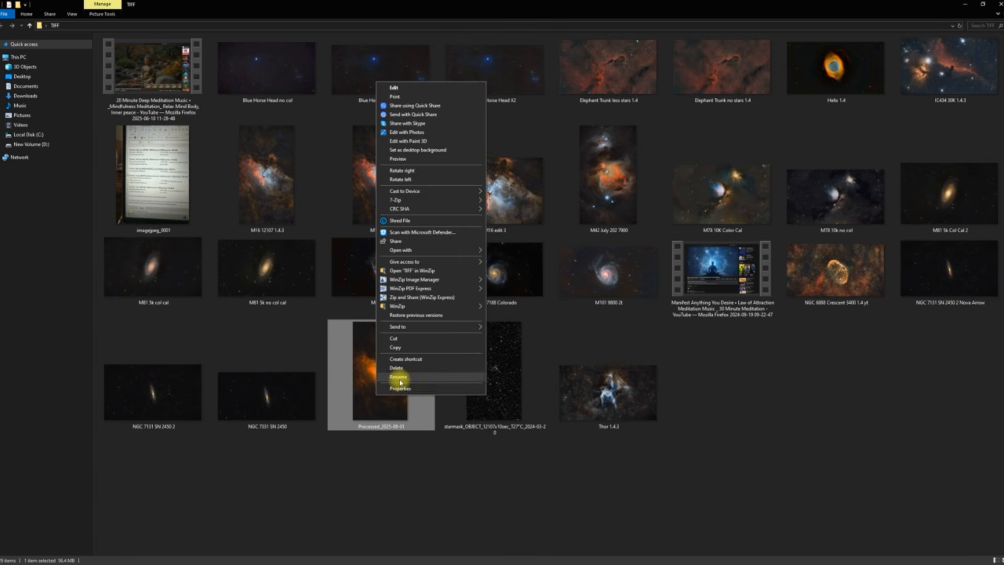
pyautogui.click(400, 380)
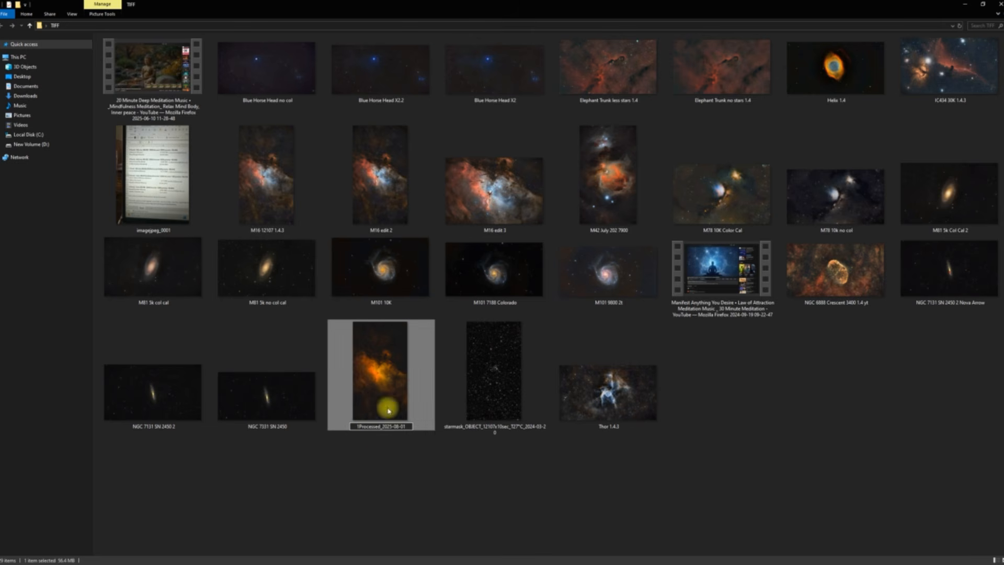
pyautogui.click(383, 444)
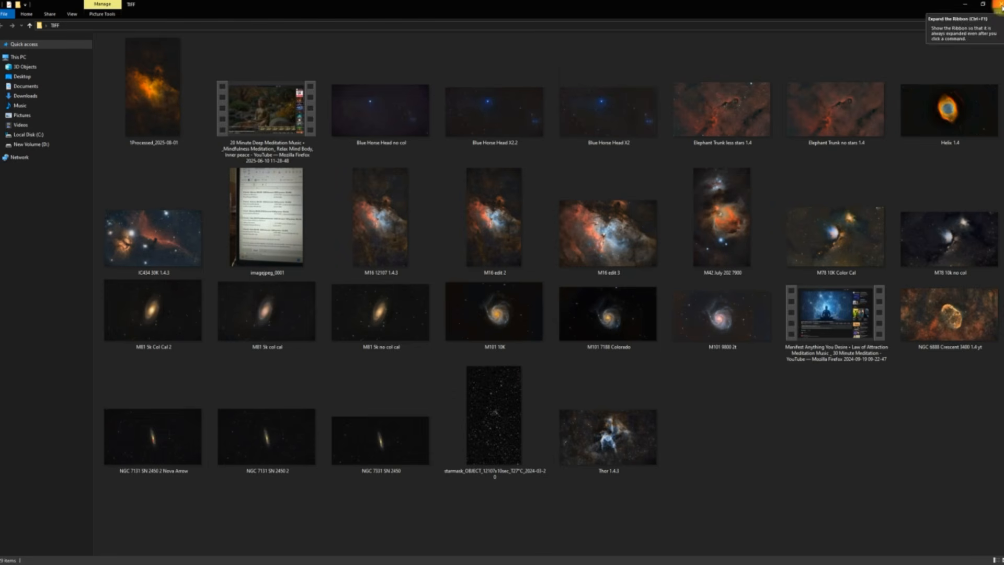
pyautogui.click(997, 5)
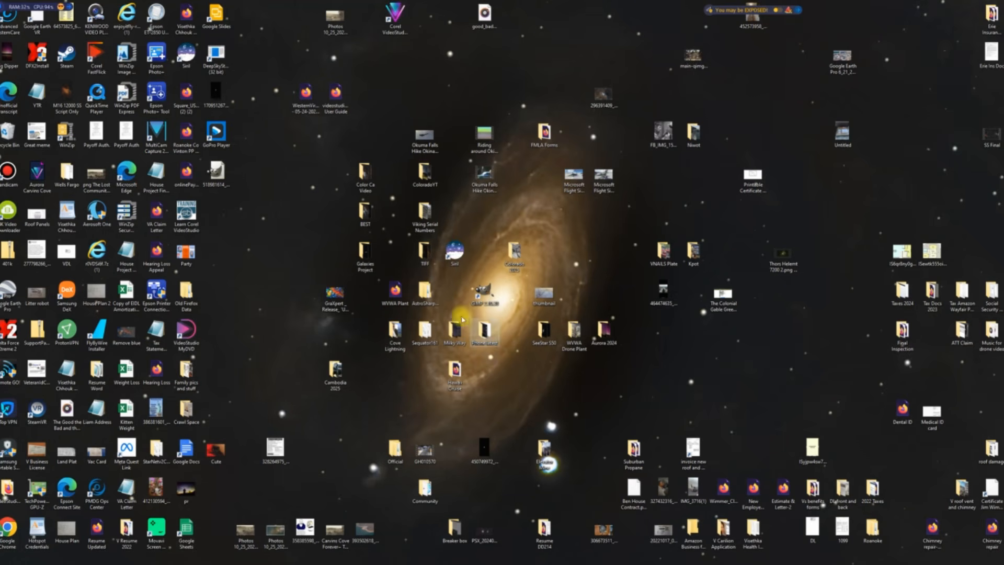
# Launch AstroSharp from the nested AstroSharp-DualPSF folder on the Desktop, close the folder, and maximize the application window.
pyautogui.click(432, 295)
pyautogui.doubleClick(432, 295)
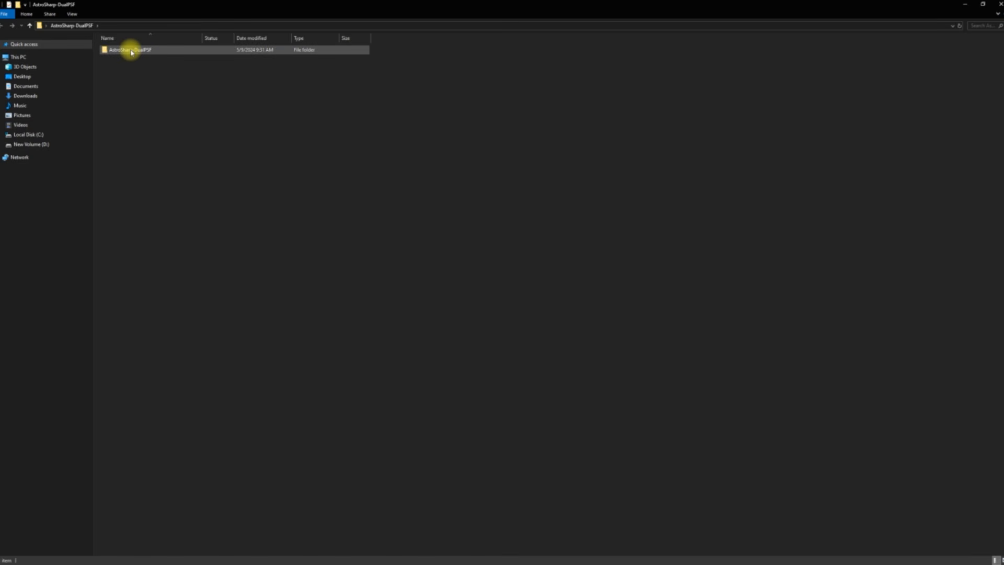
pyautogui.doubleClick(132, 52)
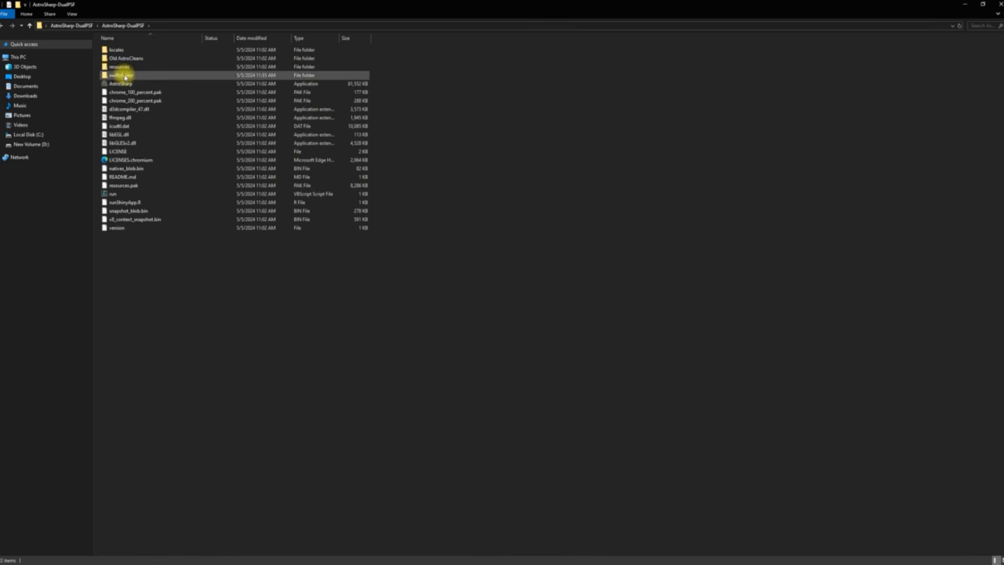
pyautogui.doubleClick(123, 85)
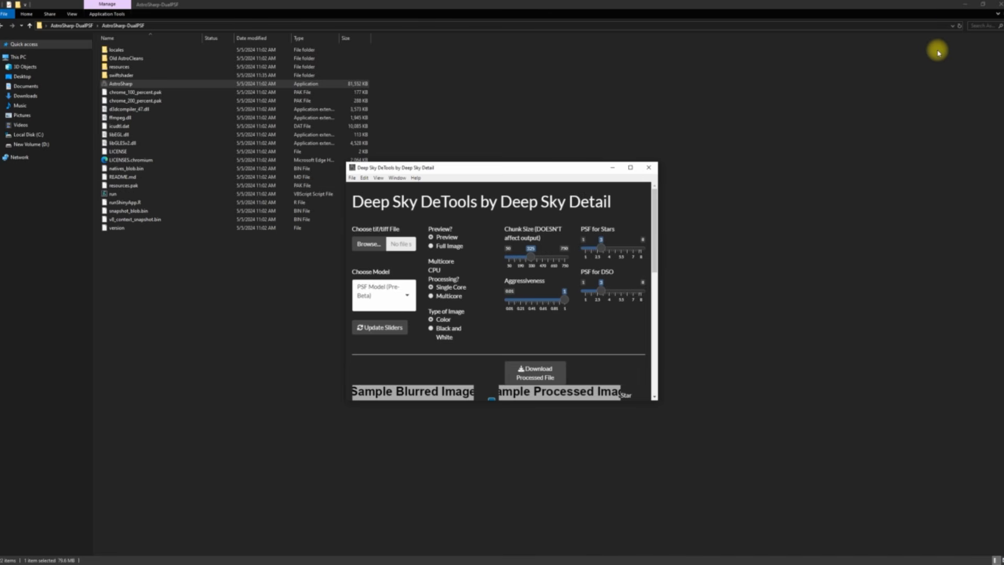
pyautogui.click(1000, 4)
pyautogui.click(631, 167)
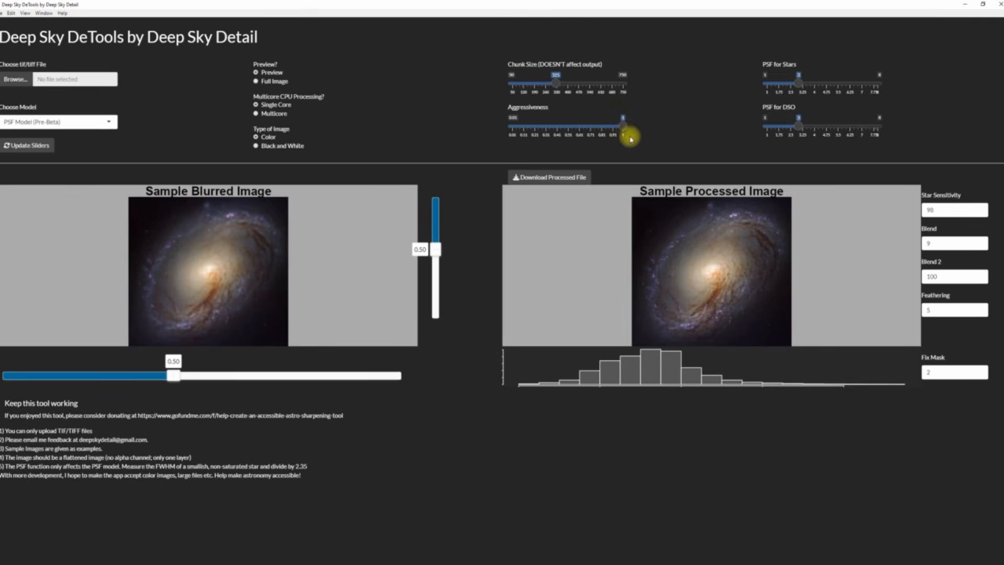
# Set Aggressiveness to 0.15, PSF for DSO to 1 and PSF for Stars to 1.75, choosing full-image processing and the Second Beta model.
pyautogui.moveTo(625, 131); pyautogui.dragTo(524, 139)
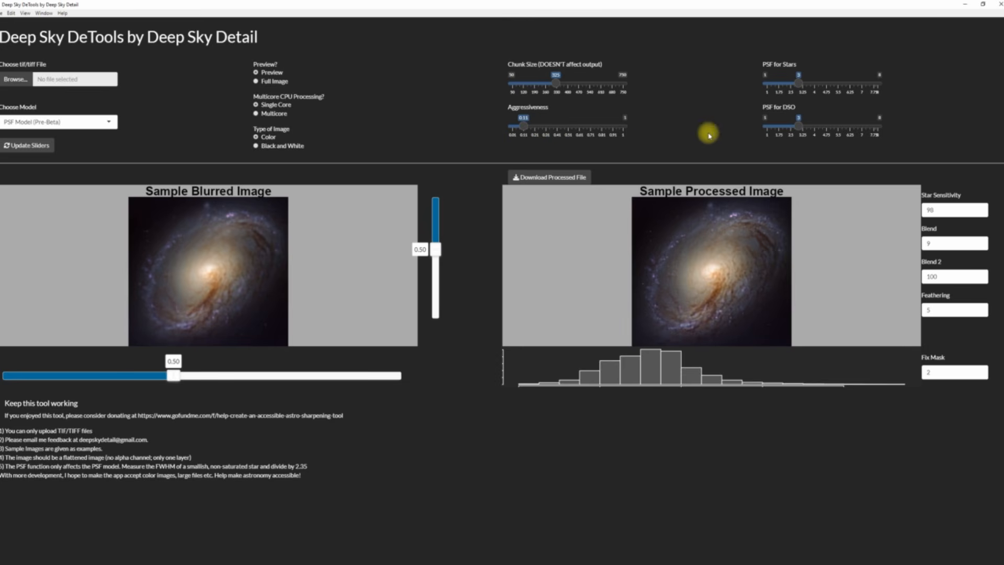
pyautogui.moveTo(801, 129); pyautogui.dragTo(761, 127)
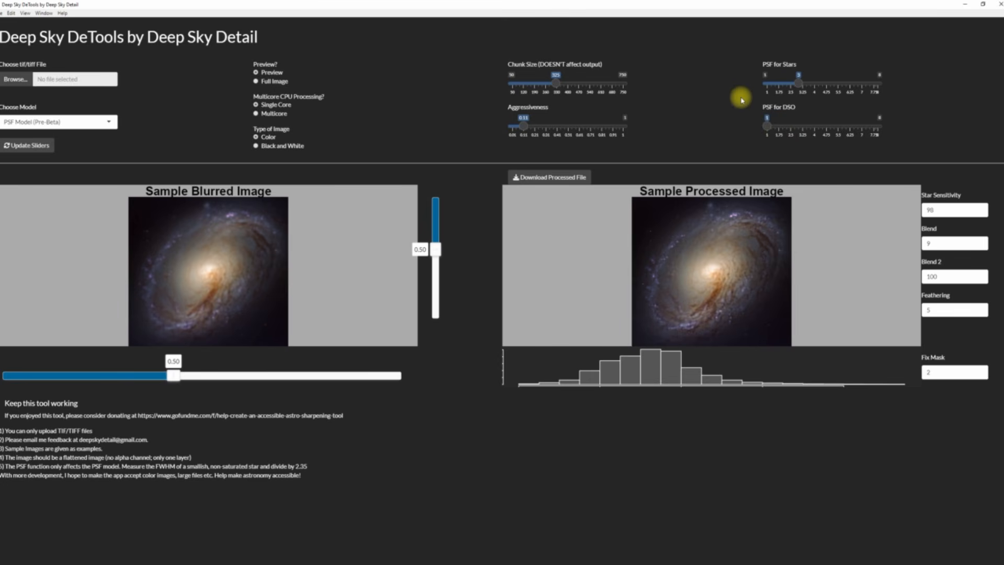
pyautogui.moveTo(800, 87); pyautogui.dragTo(793, 87)
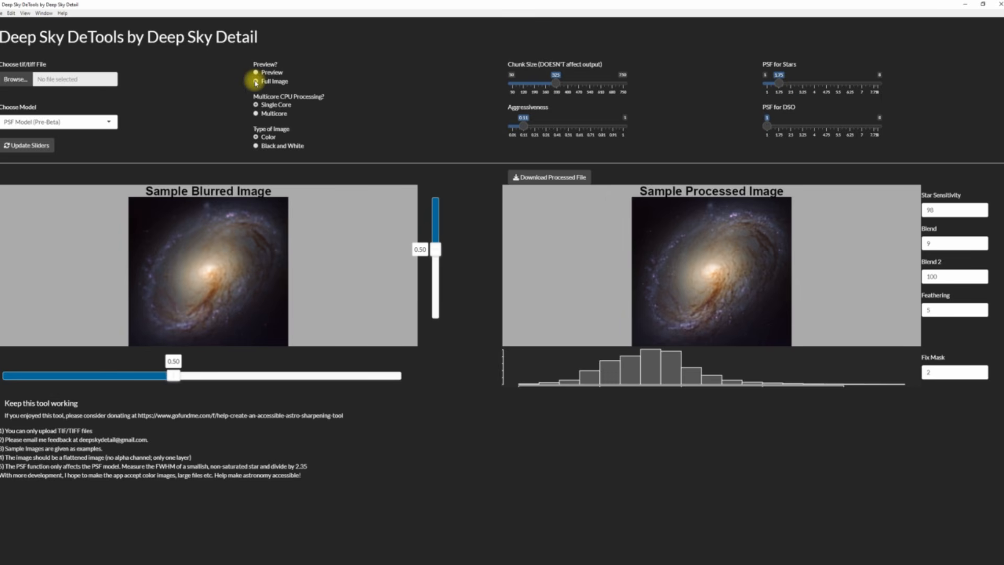
pyautogui.click(110, 124)
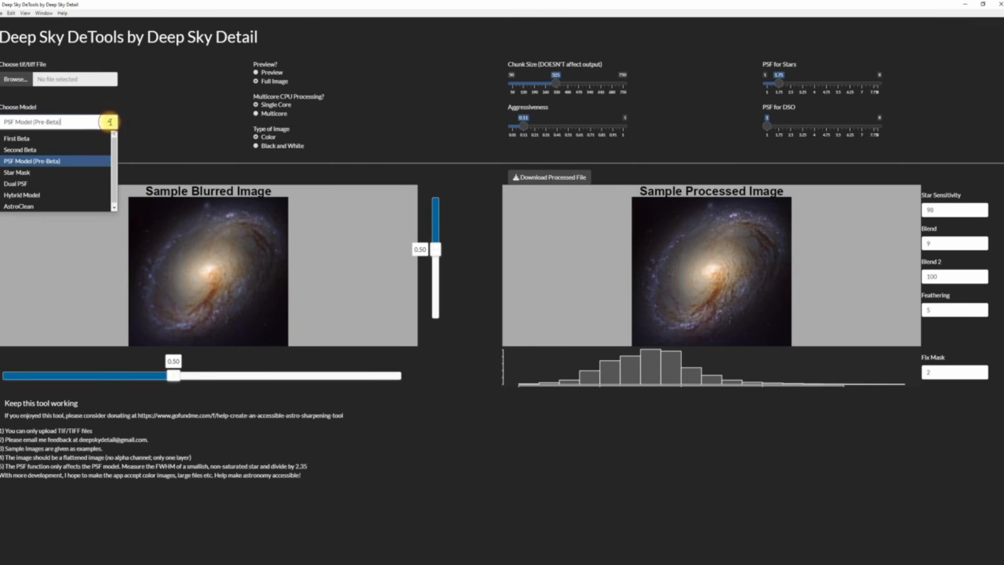
pyautogui.click(75, 146)
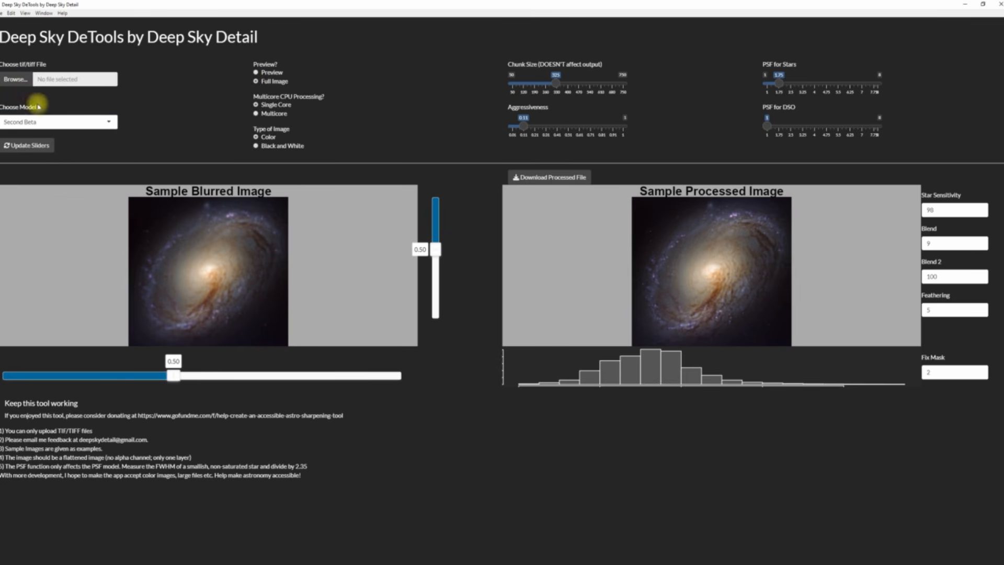
# Load the starmask TIFF from the Desktop TIFF folder and process it with the current sharpening settings.
pyautogui.click(24, 80)
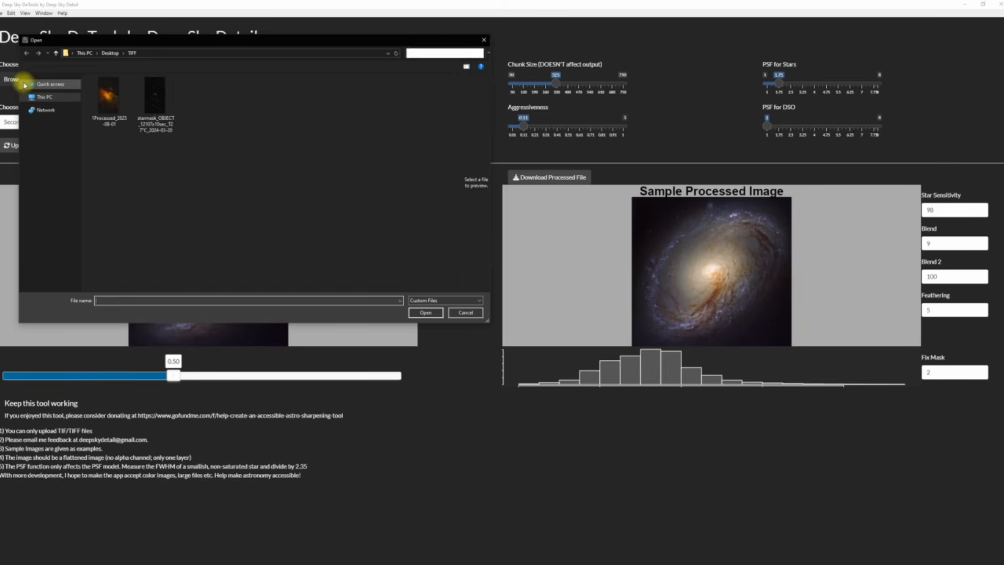
pyautogui.click(164, 105)
pyautogui.doubleClick(164, 105)
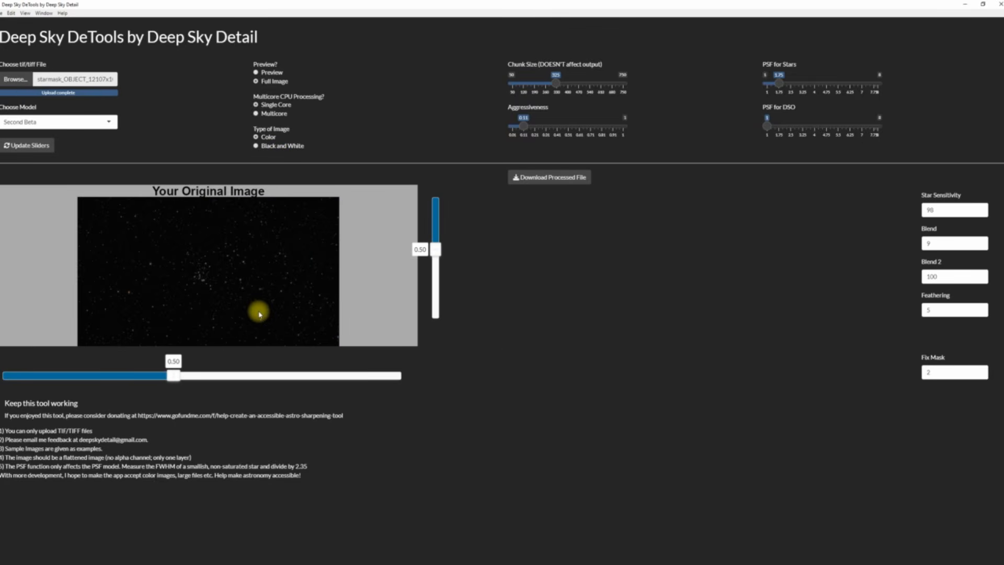
pyautogui.click(27, 148)
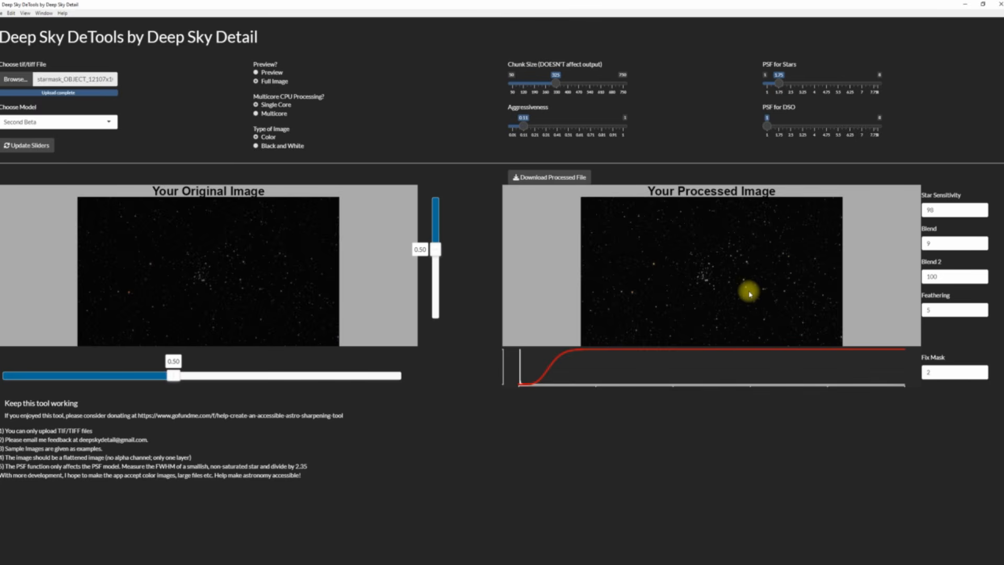
# Save the processed star mask as Processed_2025-08-01 in the TIFF folder and close AstroSharp.
pyautogui.click(562, 182)
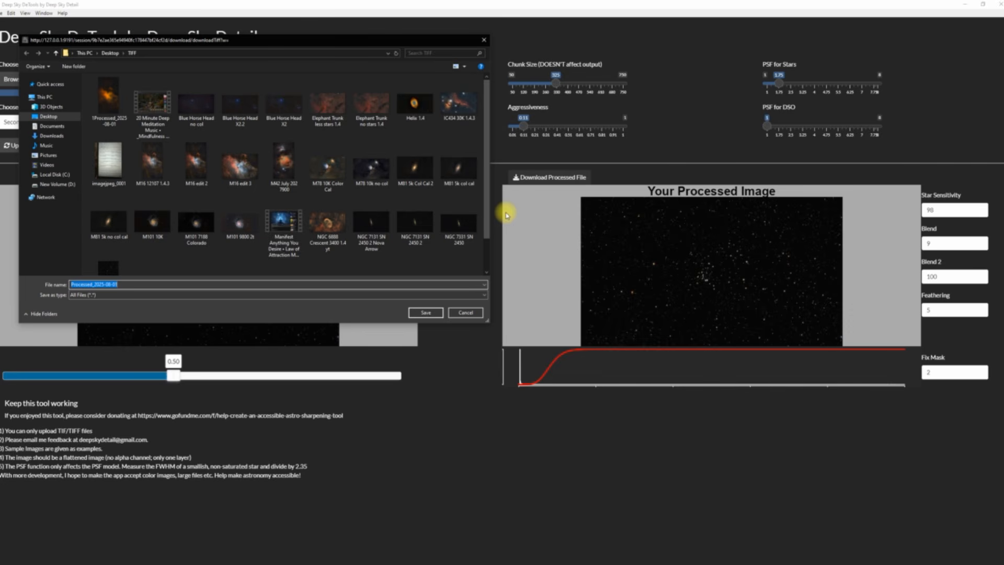
pyautogui.click(426, 313)
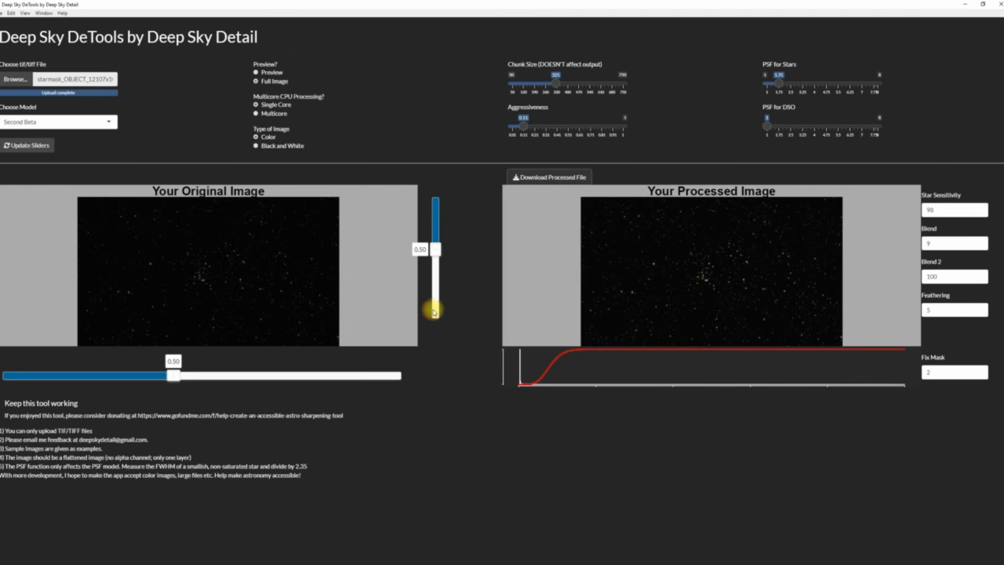
pyautogui.click(999, 5)
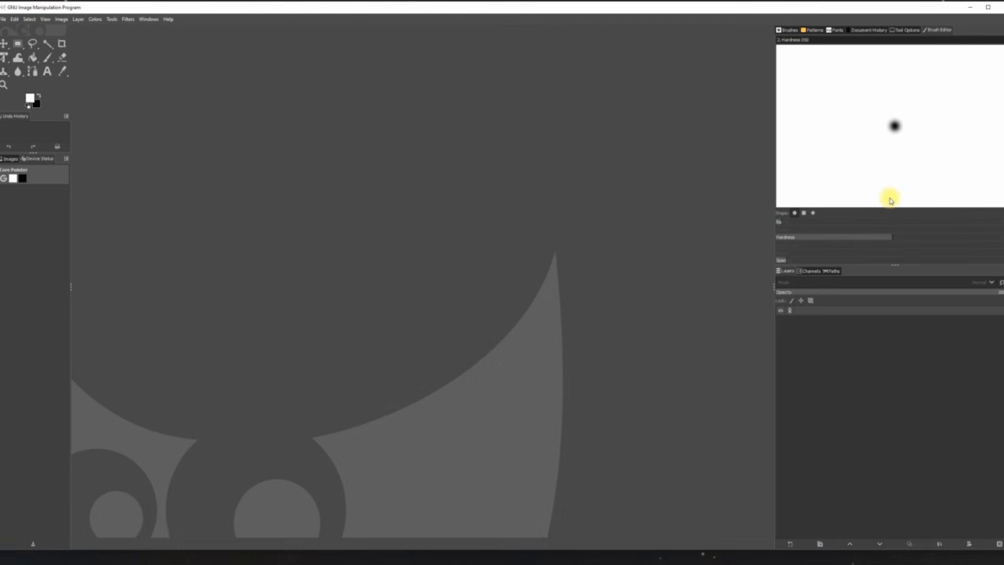
# In GIMP, open 1Processed_2025-08-01.tif from the TIFF folder on the Desktop.
pyautogui.click(3, 20)
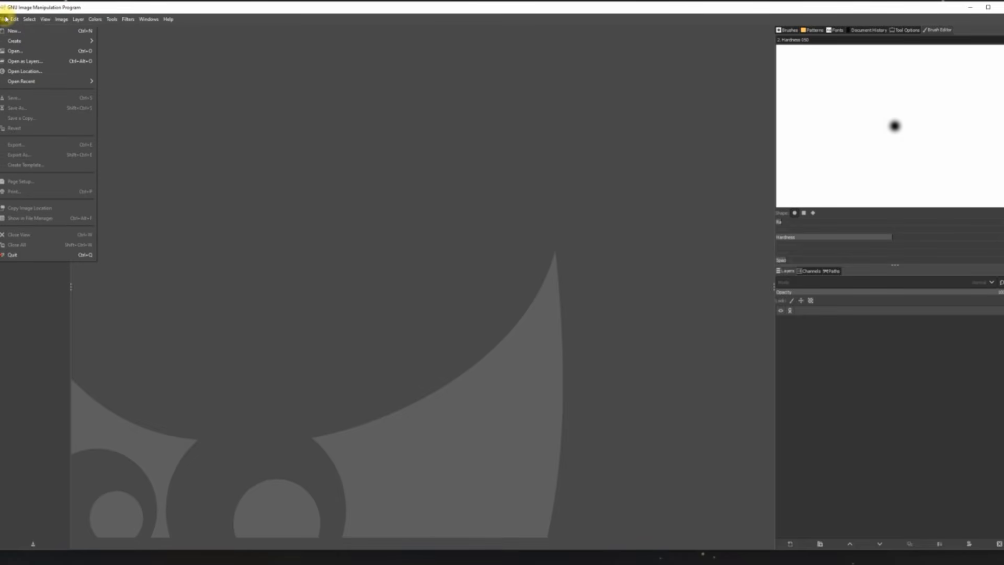
pyautogui.click(16, 50)
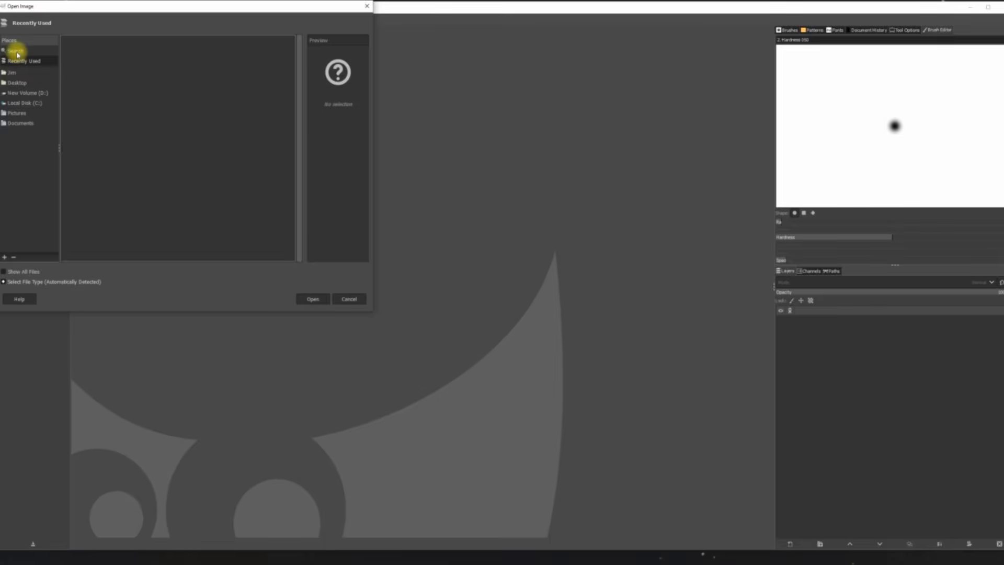
pyautogui.click(17, 83)
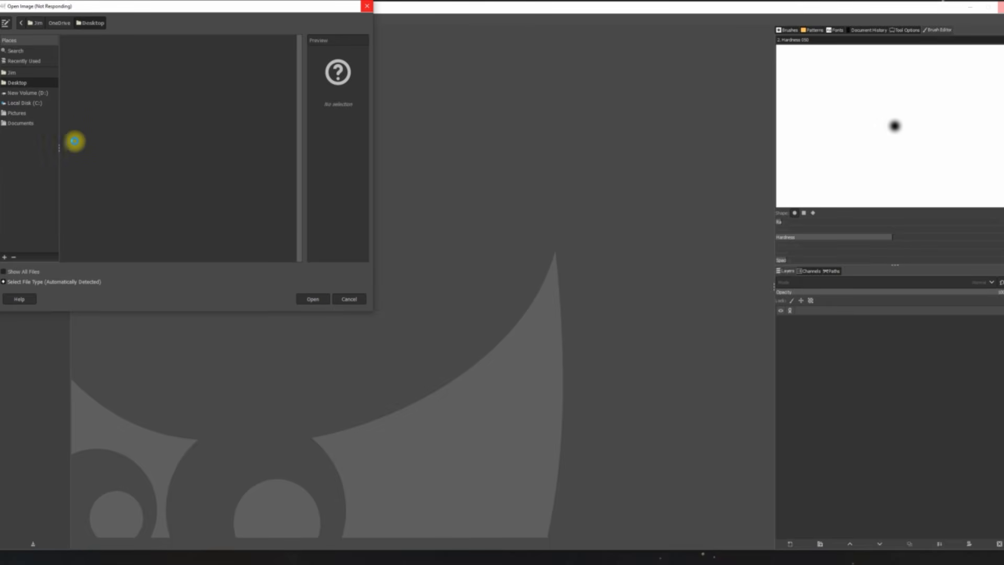
pyautogui.scroll(-5, 116, 139)
pyautogui.doubleClick(91, 253)
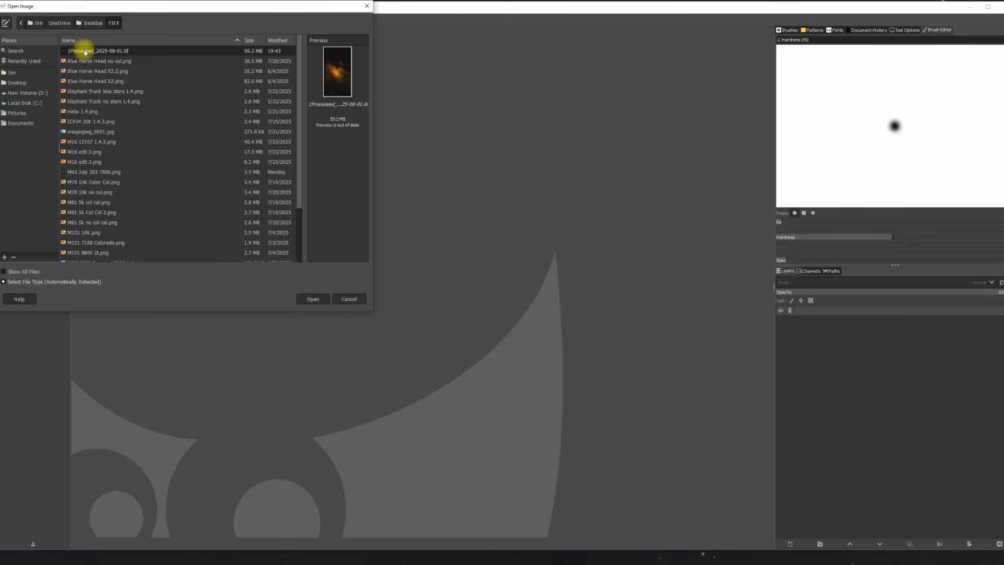
pyautogui.doubleClick(85, 52)
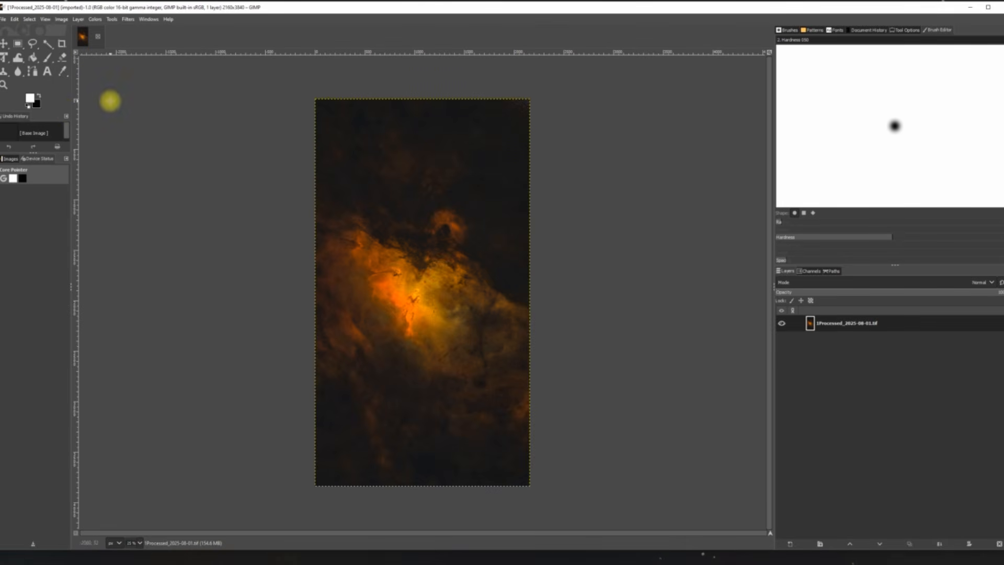
# Sharpen the starless nebula with Sharpen (Unsharp Mask) at an amount of about 0.162.
pyautogui.click(46, 18)
pyautogui.moveTo(50, 60)
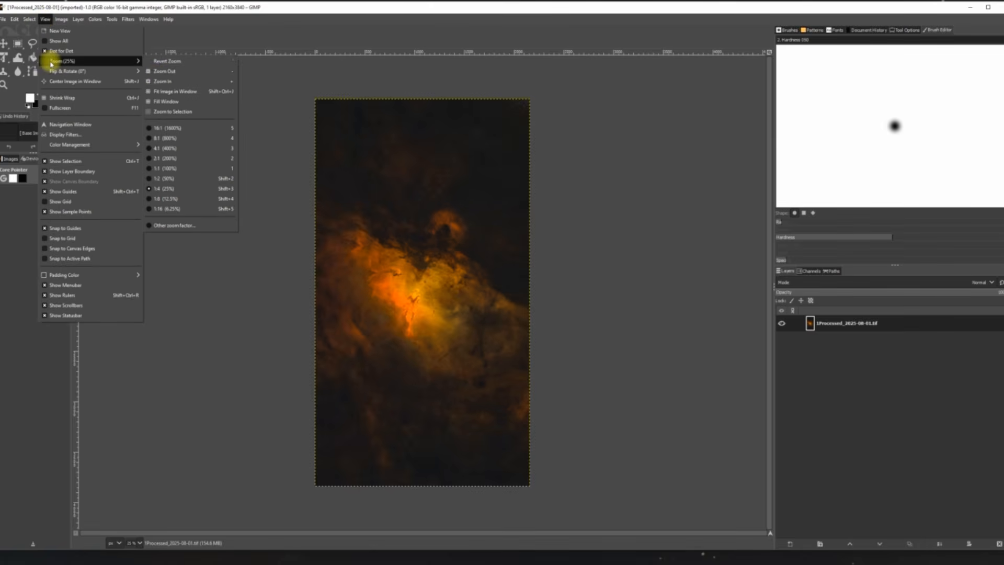
pyautogui.click(163, 102)
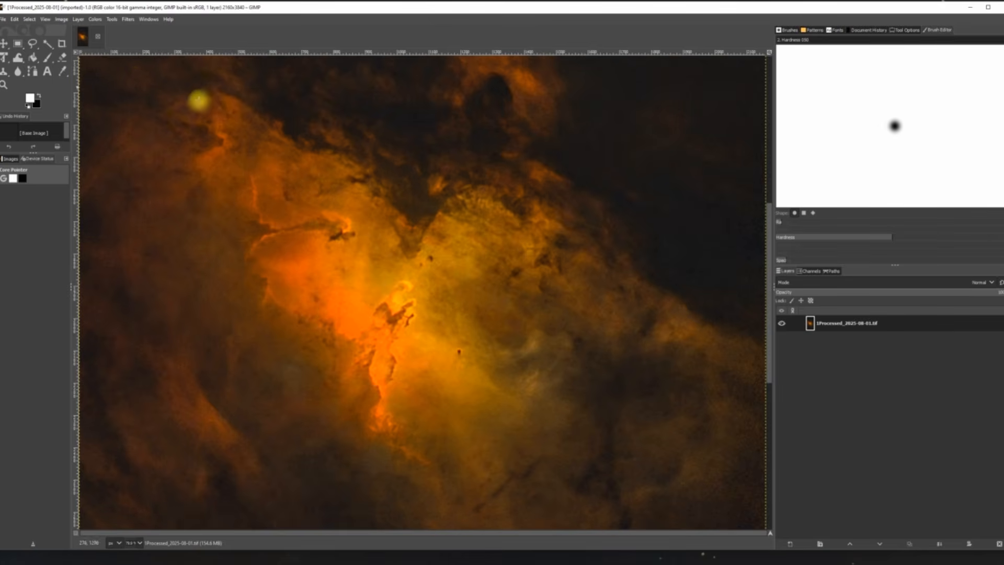
pyautogui.click(134, 21)
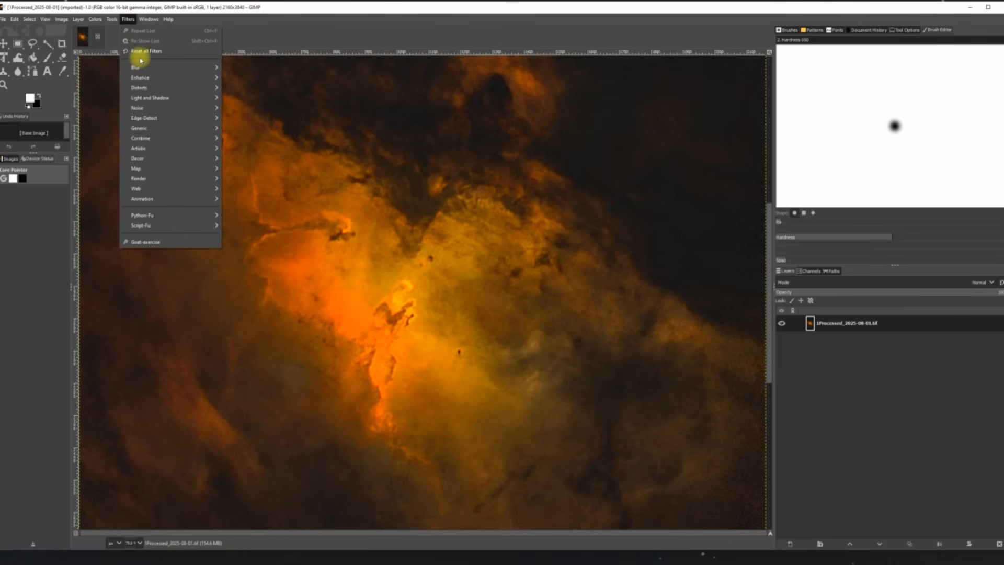
pyautogui.moveTo(151, 78)
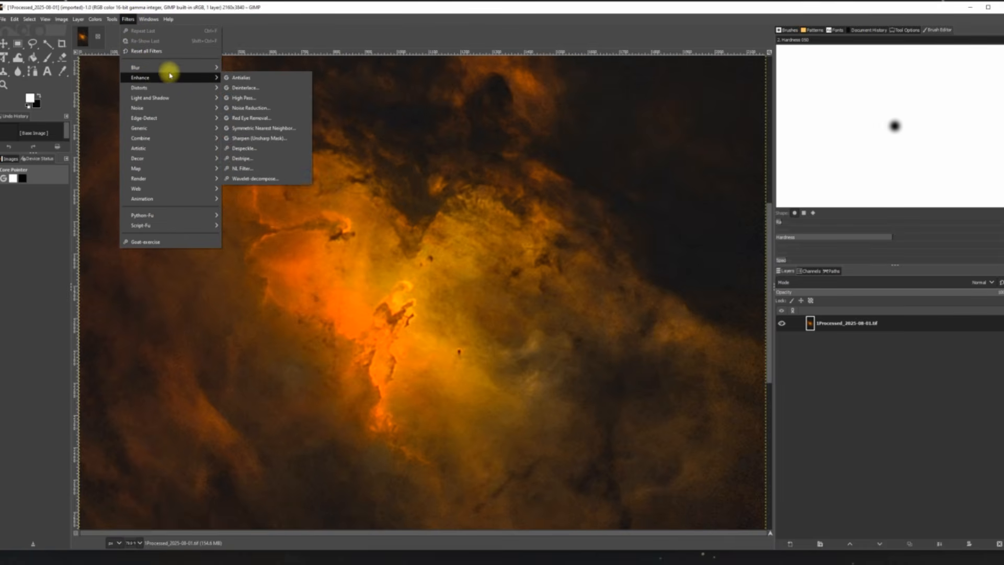
pyautogui.click(248, 138)
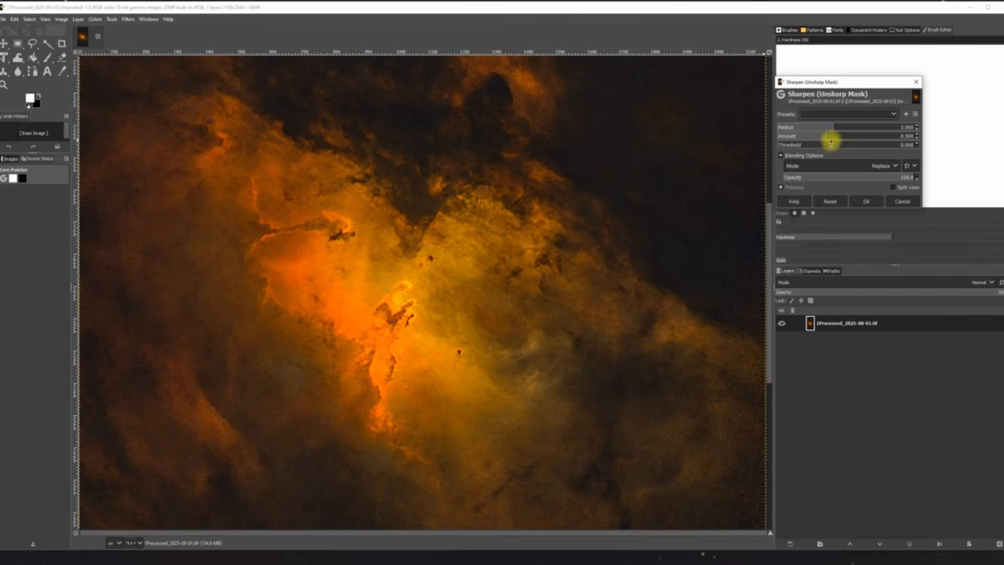
pyautogui.moveTo(829, 136)
pyautogui.mouseDown()
pyautogui.moveTo(803, 139)
pyautogui.moveTo(849, 138)
pyautogui.moveTo(814, 142)
pyautogui.mouseUp()
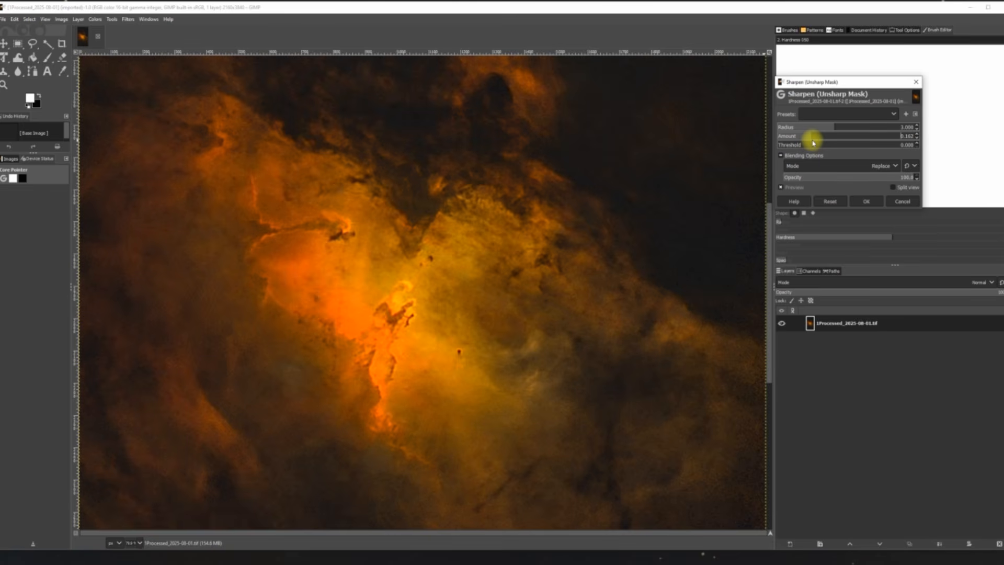
pyautogui.click(866, 200)
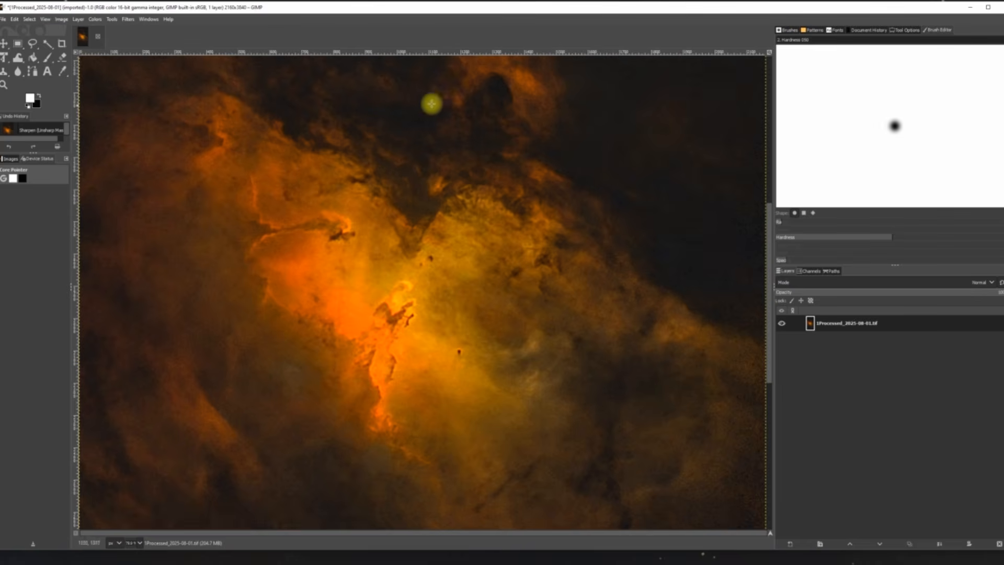
# Apply Noise Reduction with a strength of 2 to the starless nebula, trying the strongest and weakest settings first.
pyautogui.click(129, 20)
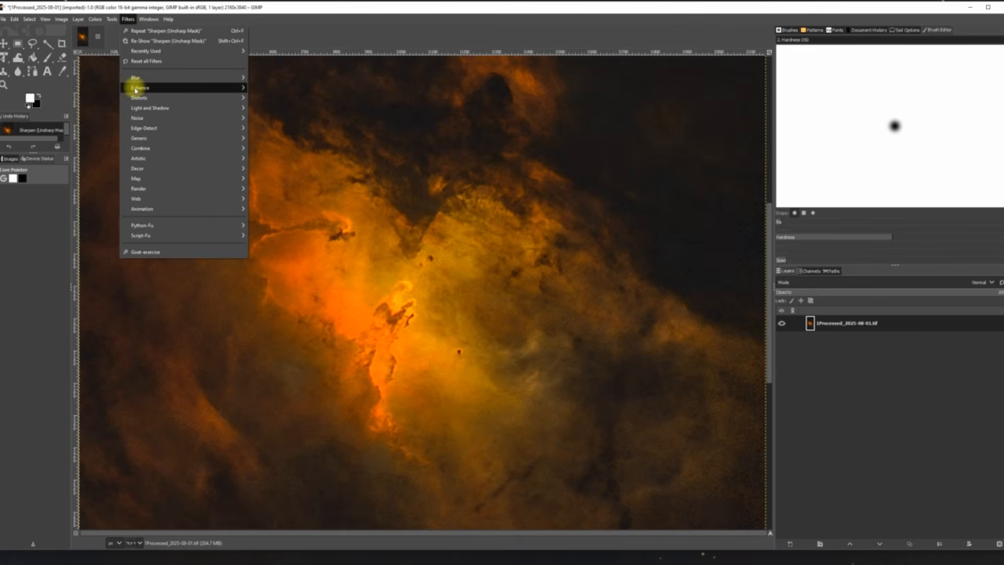
pyautogui.moveTo(135, 90)
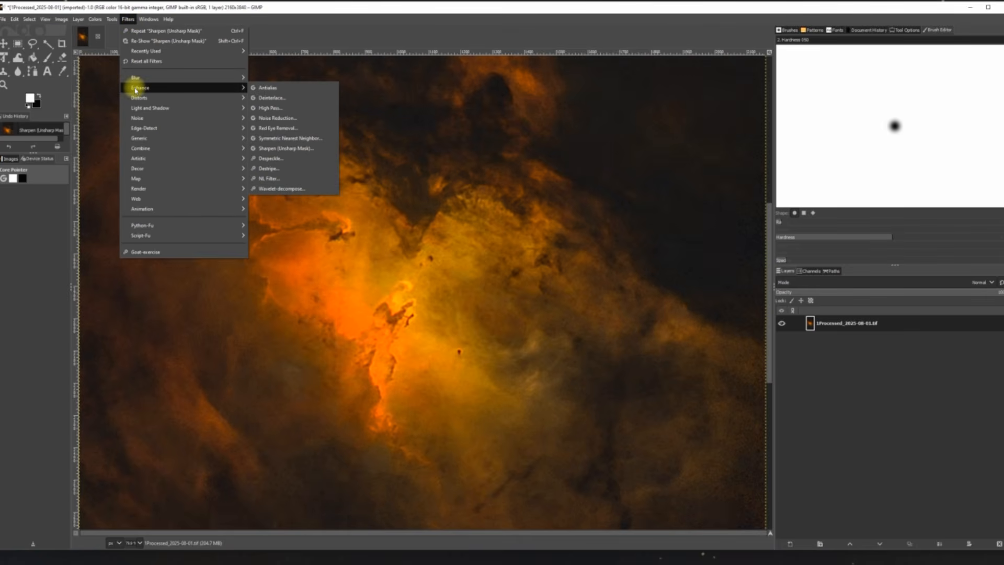
pyautogui.click(280, 120)
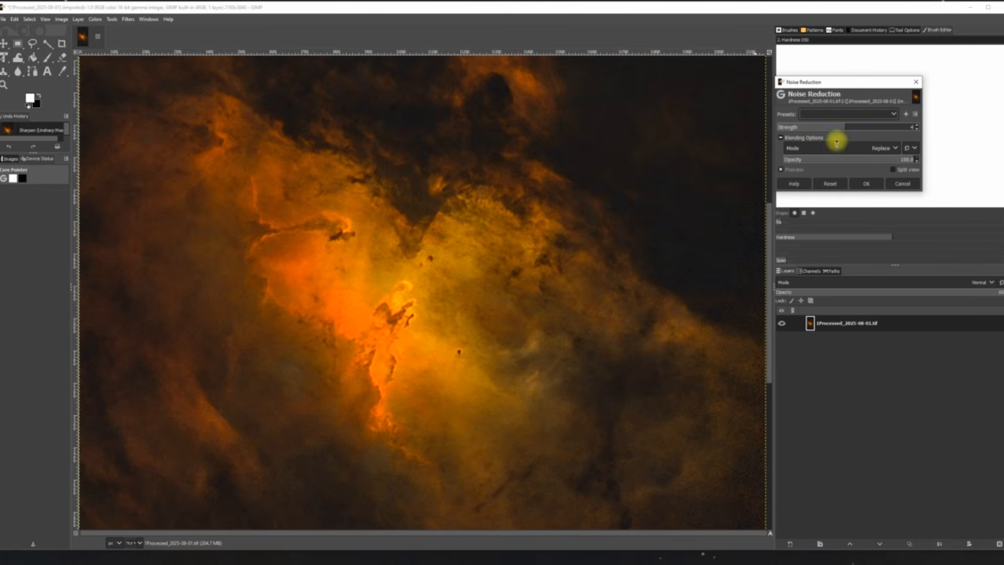
pyautogui.click(846, 126)
pyautogui.moveTo(845, 126); pyautogui.dragTo(938, 136)
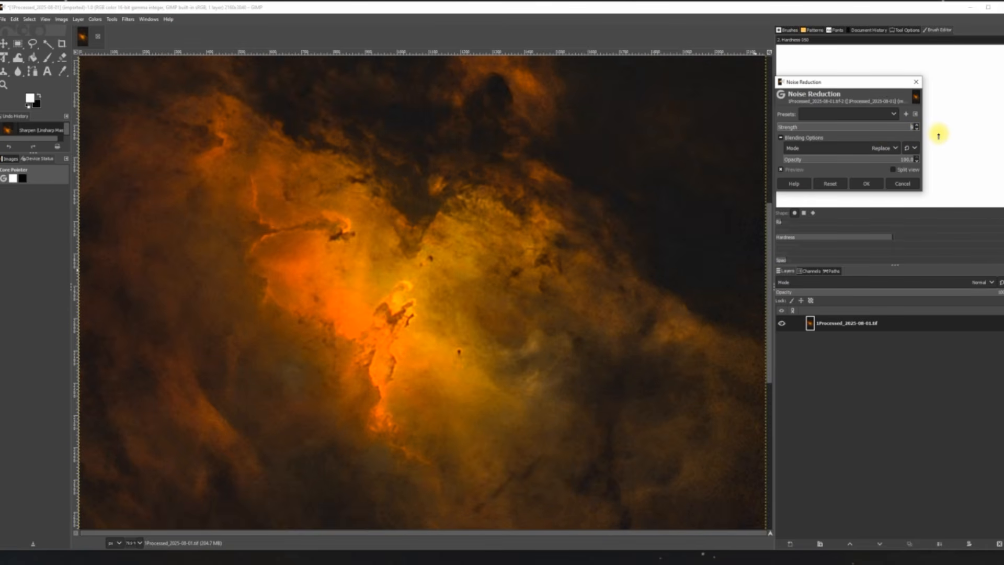
pyautogui.moveTo(931, 136); pyautogui.dragTo(810, 139)
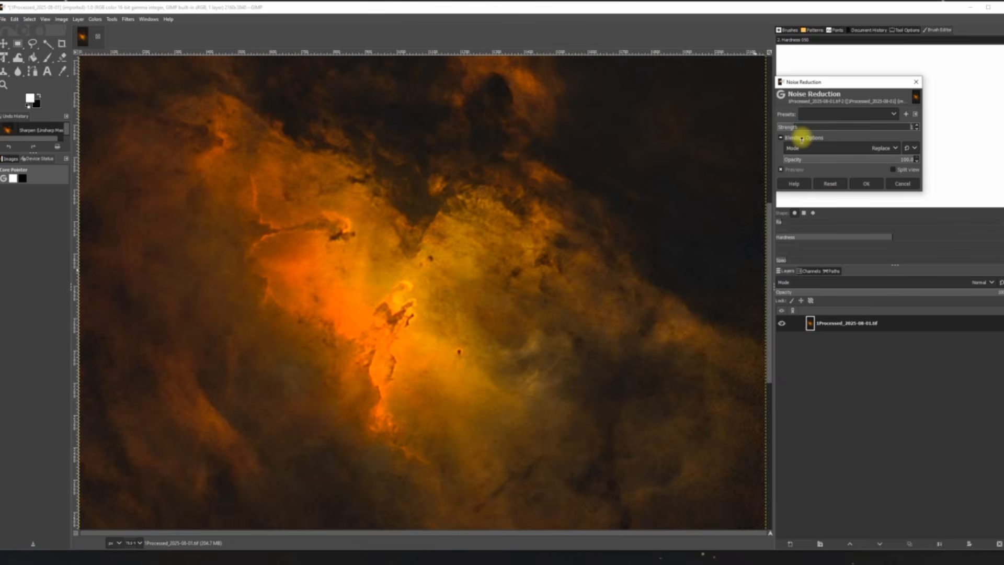
pyautogui.moveTo(820, 139); pyautogui.dragTo(818, 139)
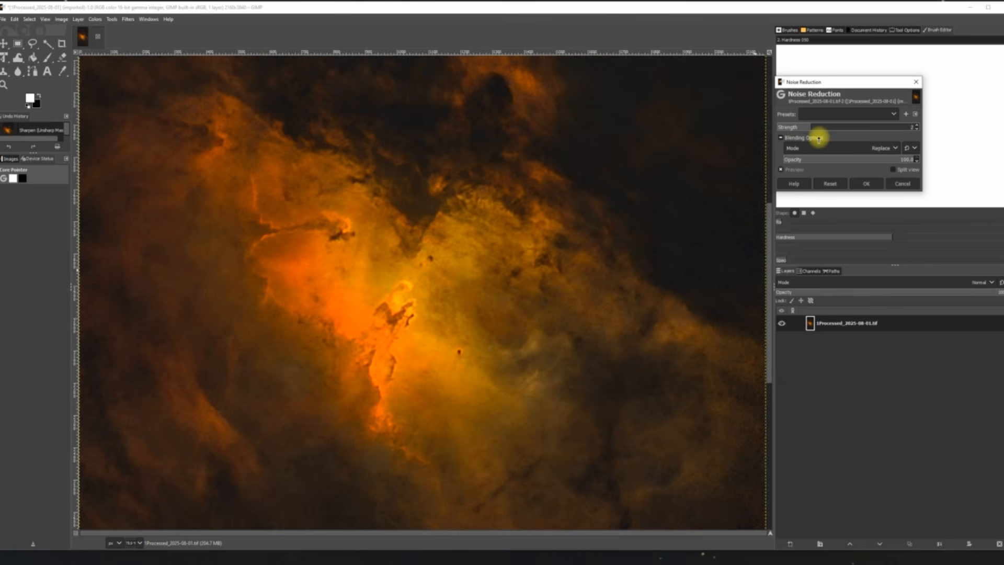
pyautogui.click(863, 186)
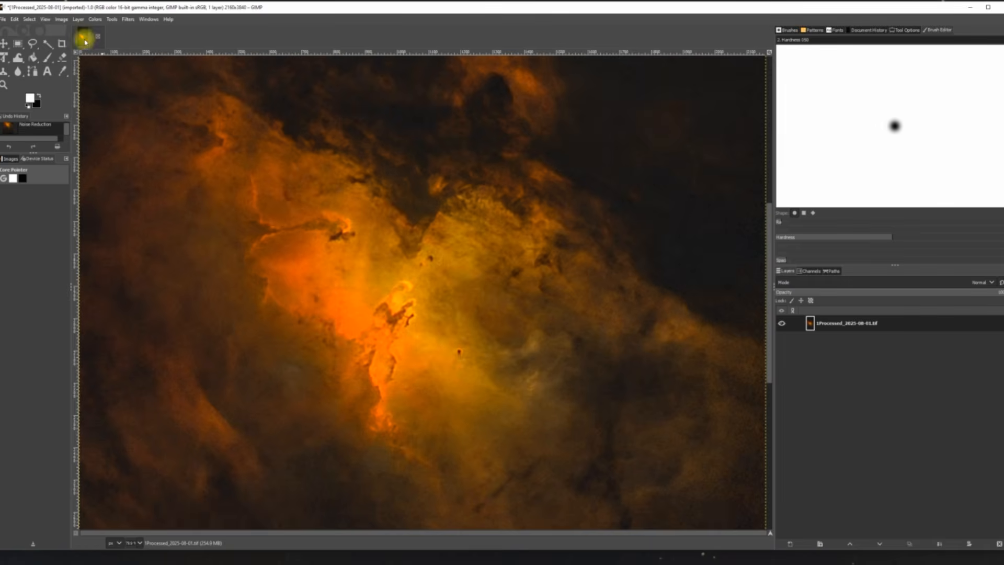
# Boost the starless nebula's Saturation slightly to a scale of about 1.058, trying a stronger setting first.
pyautogui.click(47, 19)
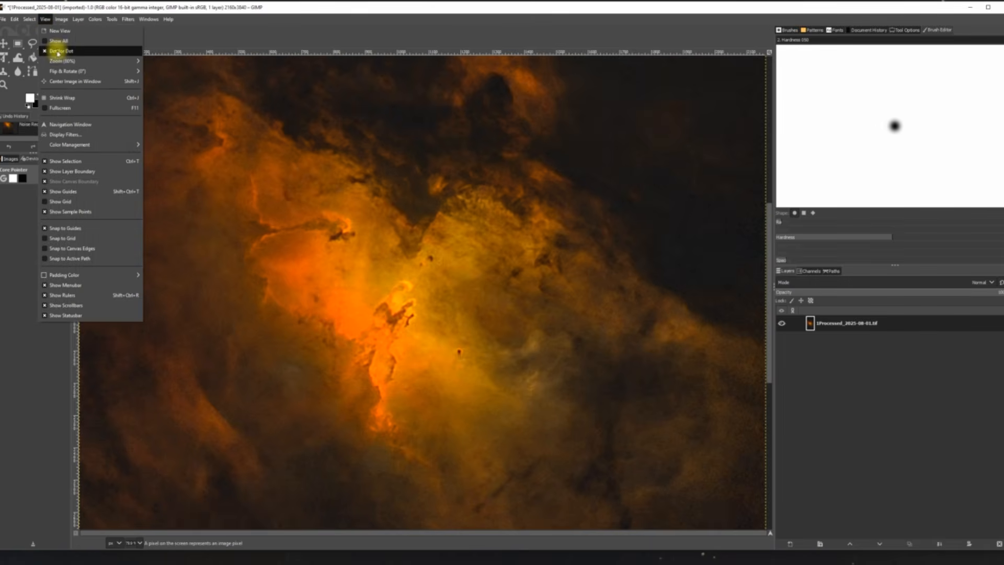
pyautogui.moveTo(52, 61)
pyautogui.click(168, 91)
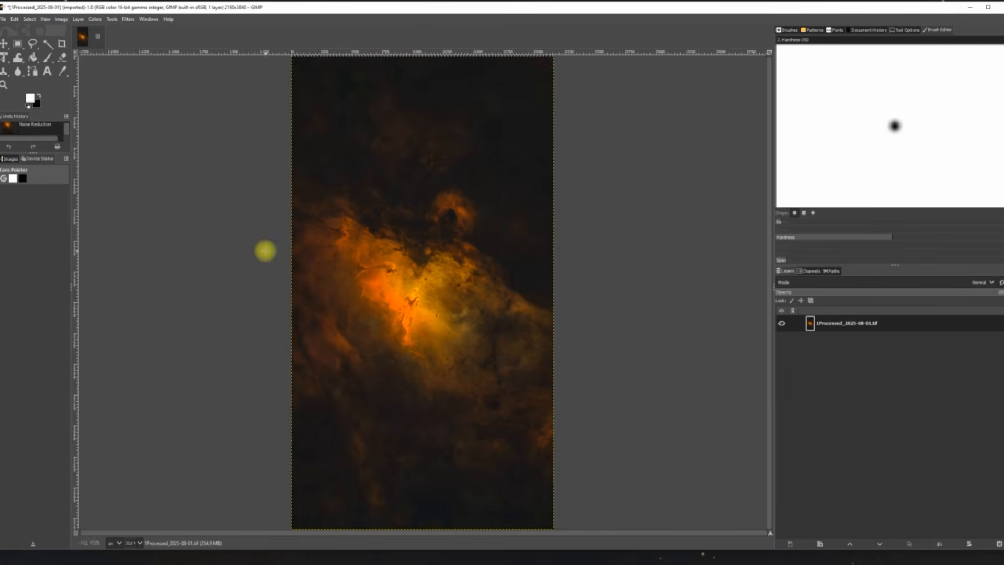
pyautogui.click(95, 20)
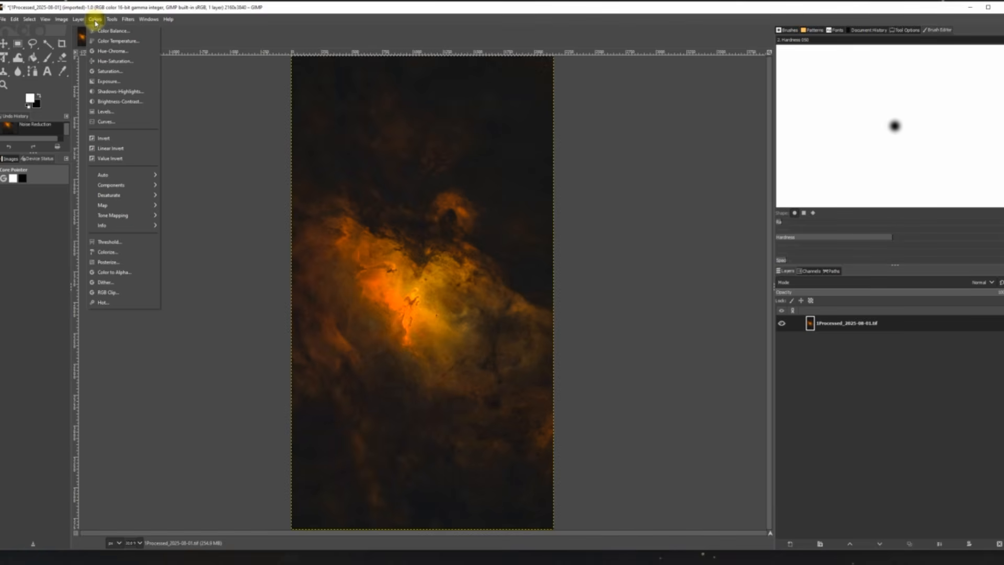
pyautogui.click(104, 72)
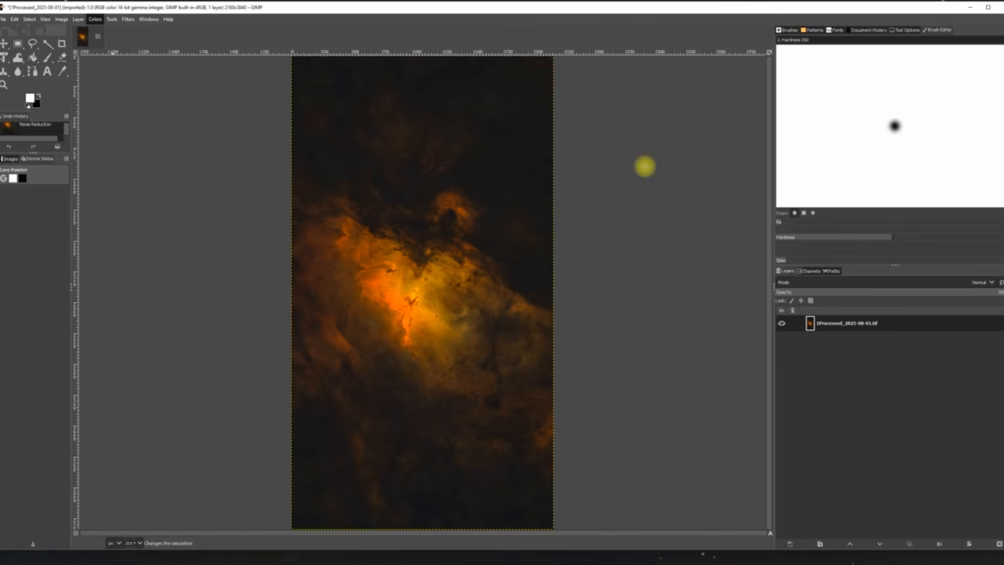
pyautogui.moveTo(845, 126); pyautogui.dragTo(874, 130)
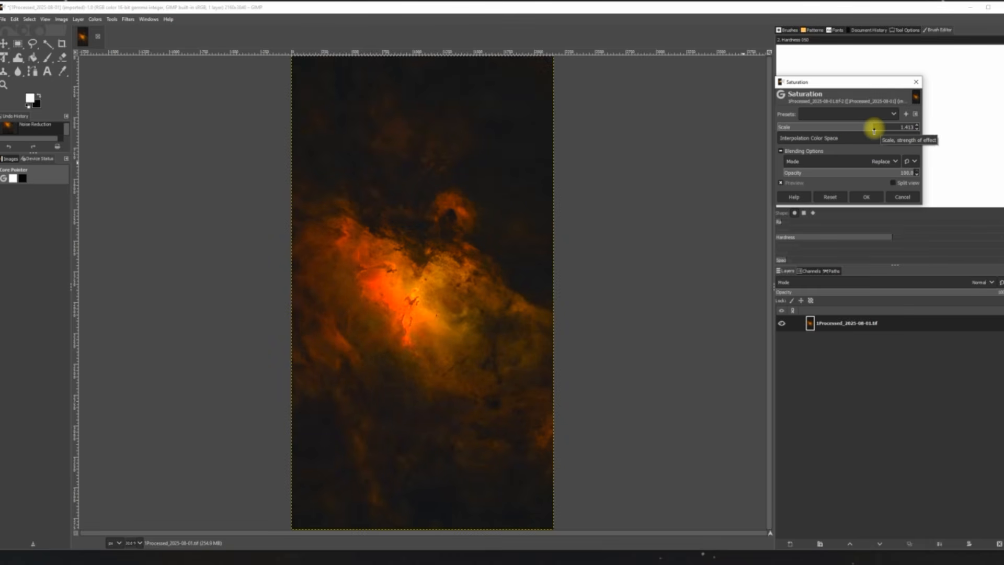
pyautogui.moveTo(872, 130); pyautogui.dragTo(854, 131)
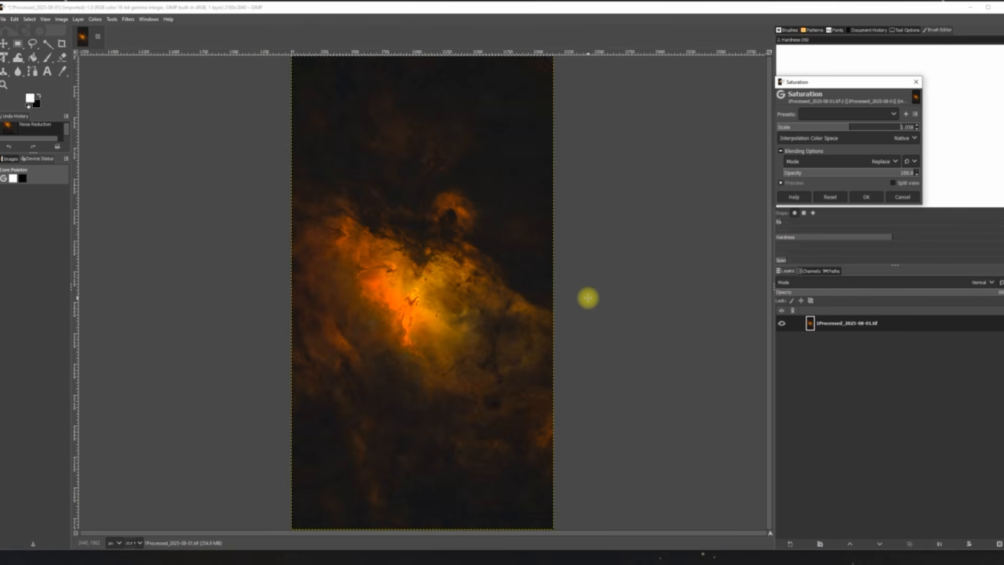
pyautogui.click(866, 198)
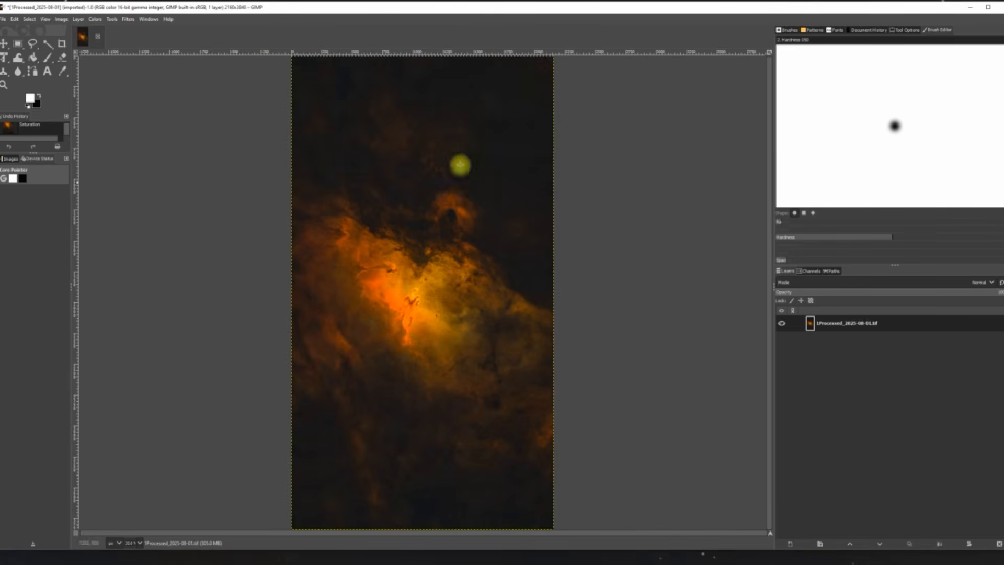
# Raise the starless nebula's shadows to about 34.76 with Shadows-Highlights.
pyautogui.click(96, 21)
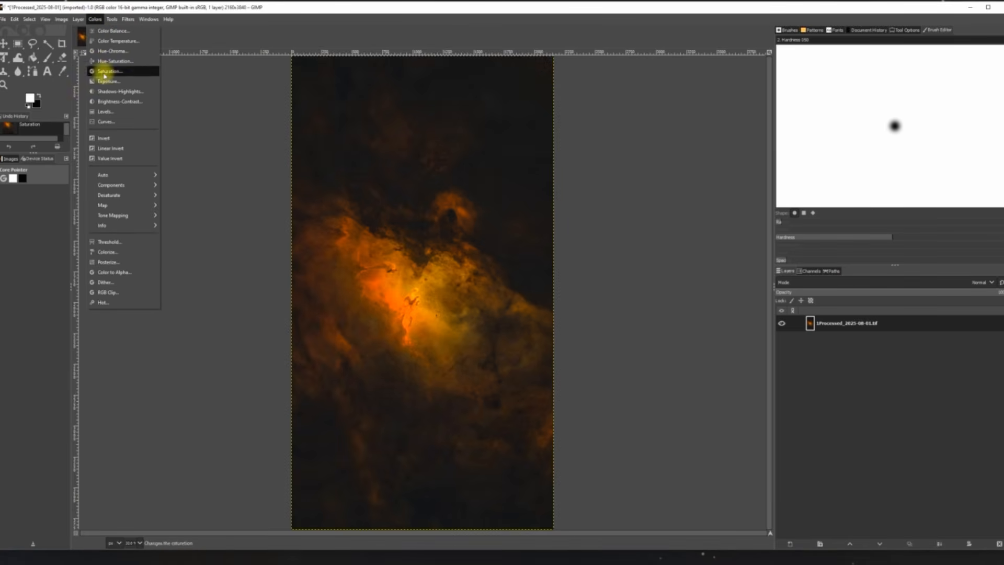
pyautogui.click(105, 93)
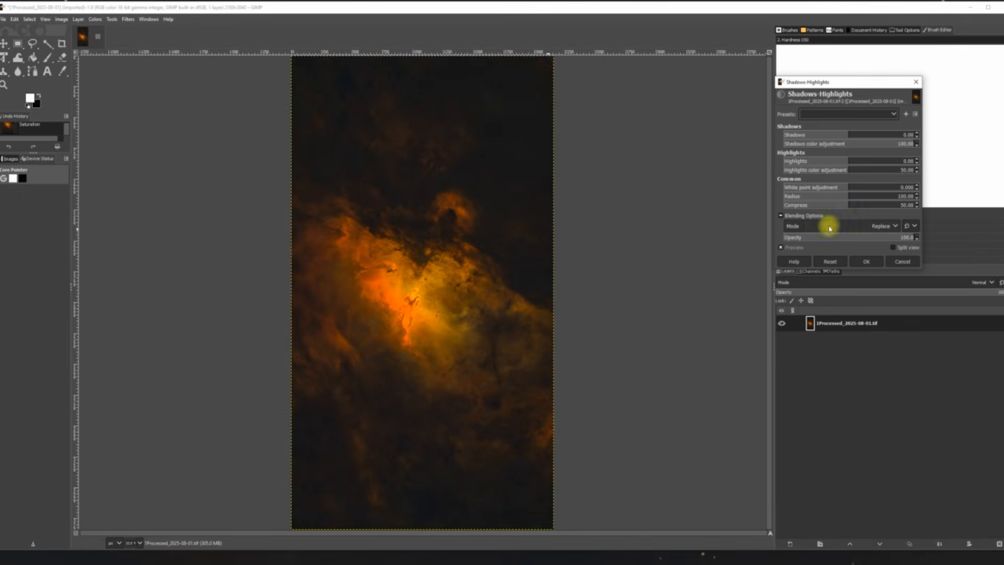
pyautogui.moveTo(849, 133); pyautogui.dragTo(872, 135)
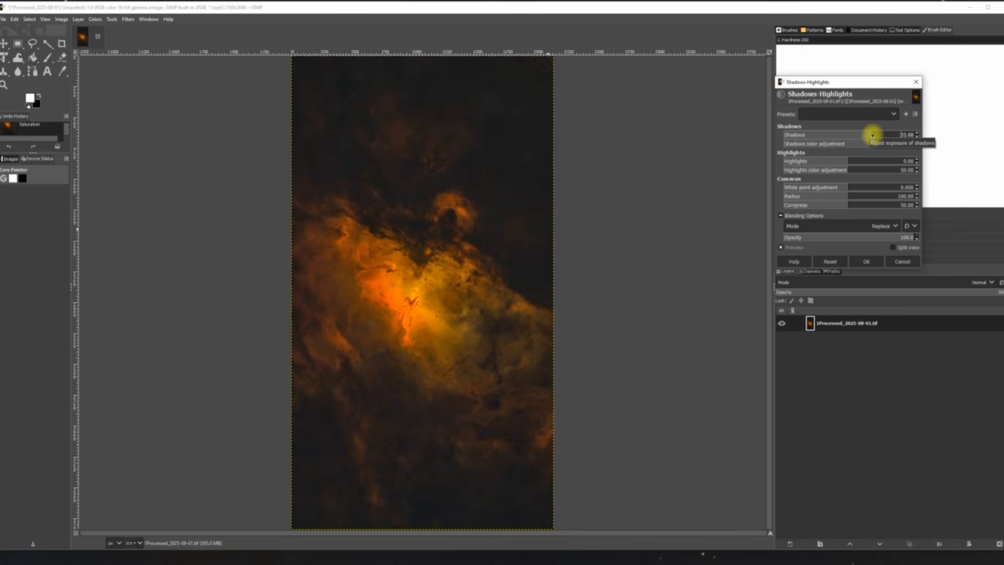
pyautogui.moveTo(867, 136); pyautogui.dragTo(874, 137)
pyautogui.moveTo(873, 137); pyautogui.dragTo(746, 135)
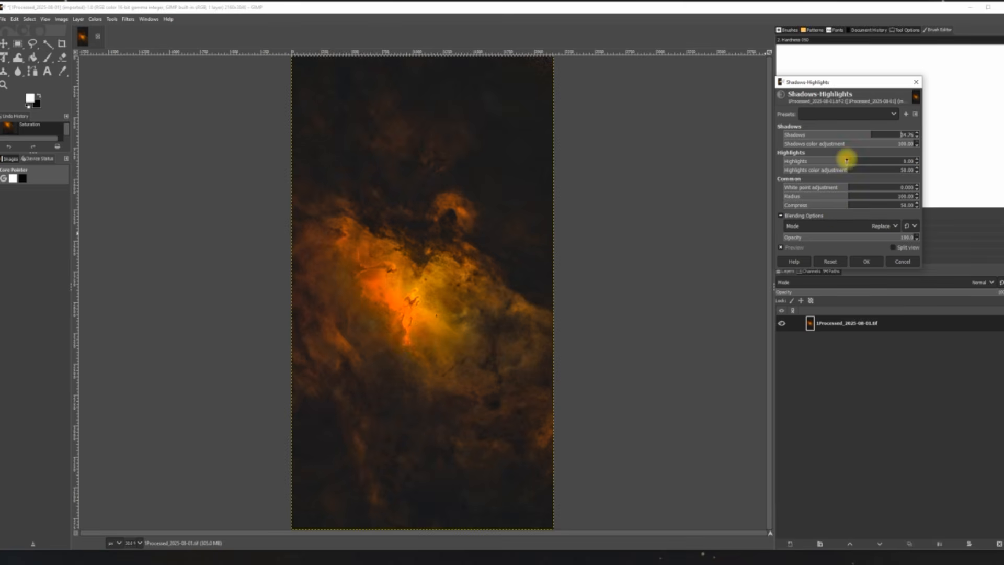
# Lower the highlights slightly, set the white point adjustment to about 0.244, and apply the Shadows-Highlights correction.
pyautogui.moveTo(840, 162); pyautogui.dragTo(855, 178)
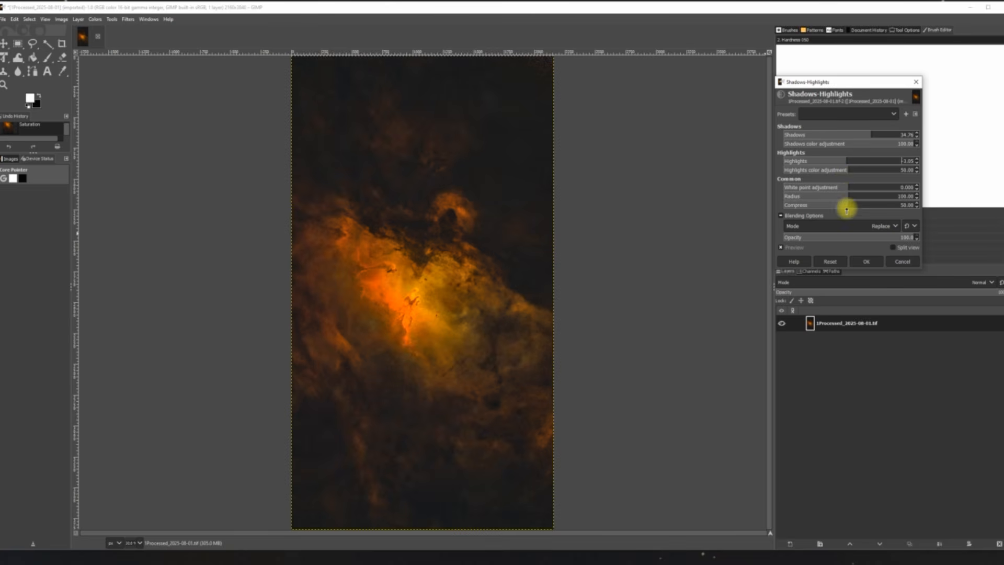
pyautogui.moveTo(846, 186); pyautogui.dragTo(898, 188)
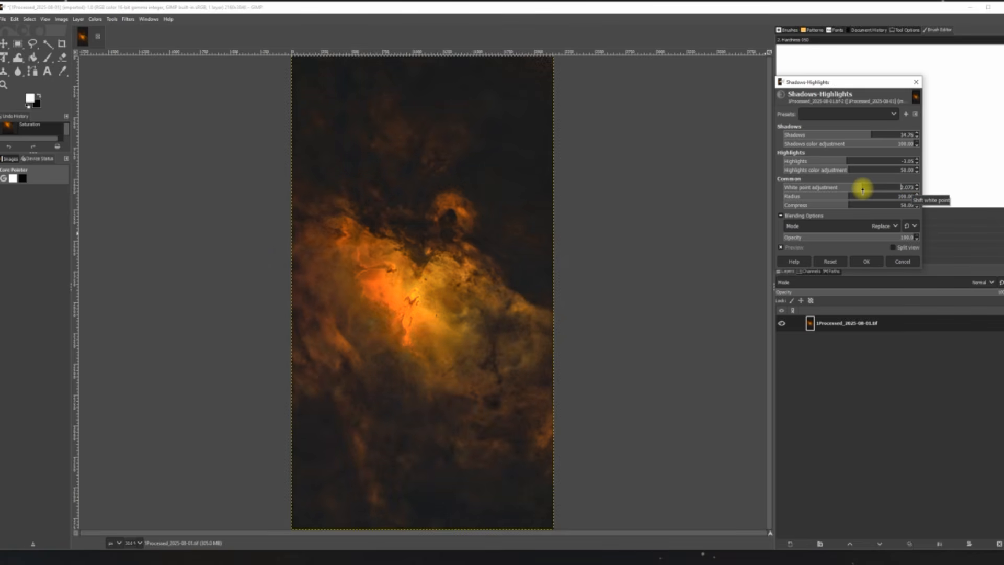
pyautogui.moveTo(862, 190); pyautogui.dragTo(850, 195)
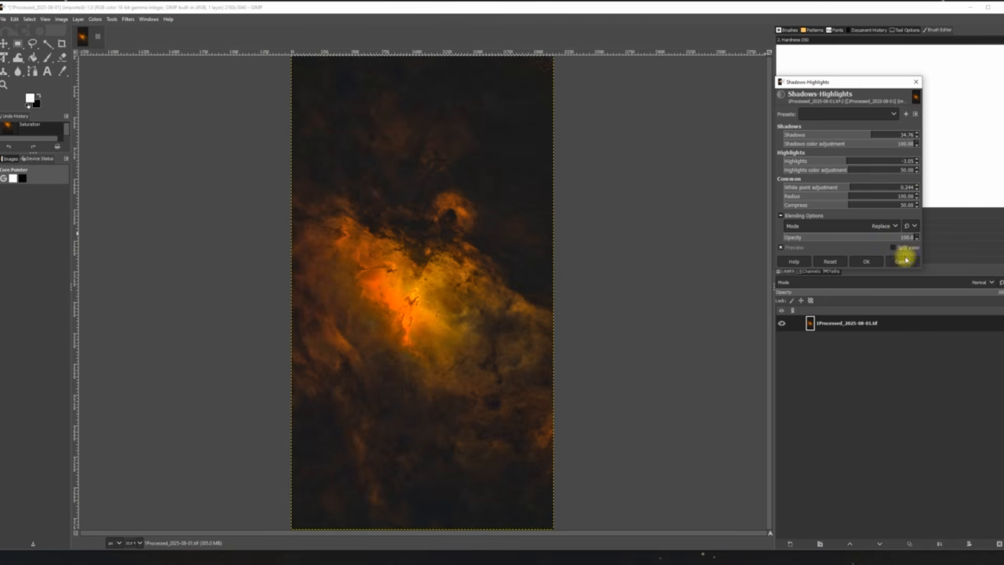
pyautogui.click(865, 263)
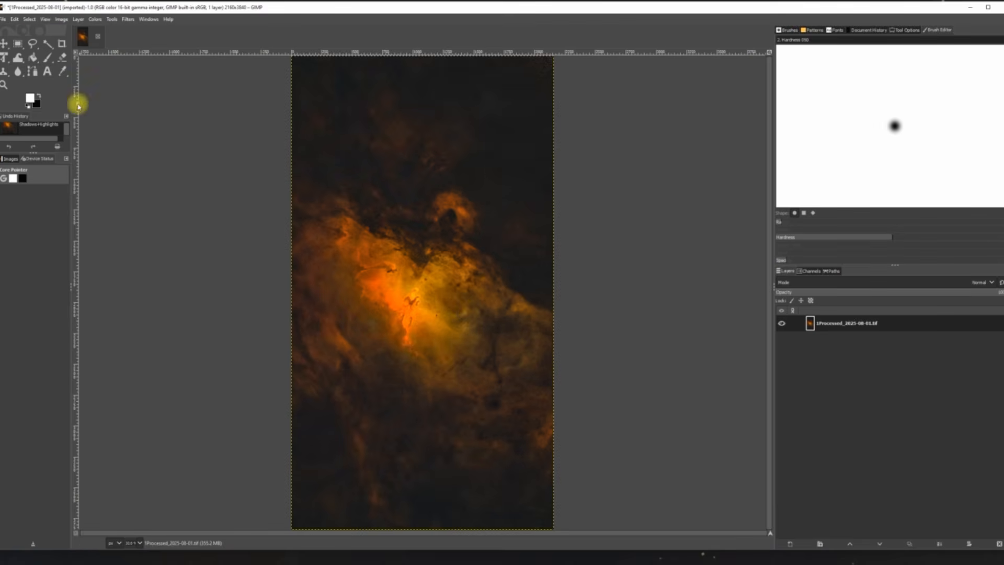
# Export the starless nebula in Flexible Image Transport System format as 1Processed_2025-08-01.fit to the Siril Stacking Process File folder on drive D.
pyautogui.click(3, 20)
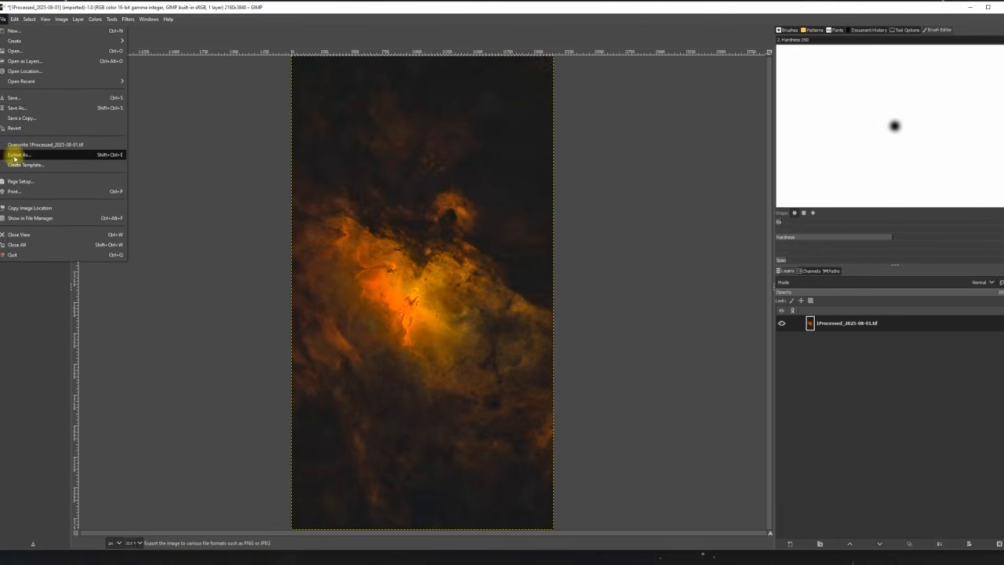
pyautogui.click(16, 154)
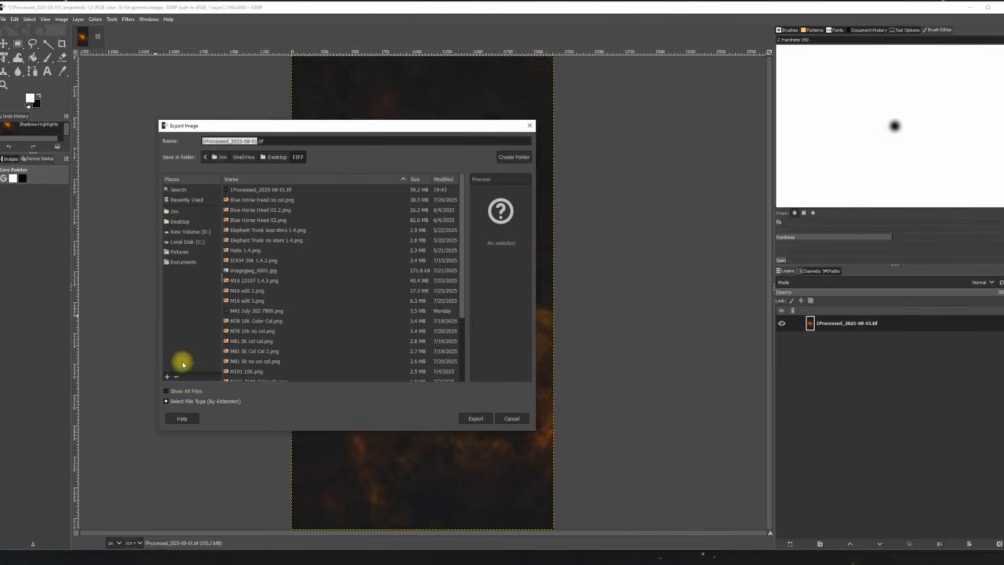
pyautogui.click(207, 400)
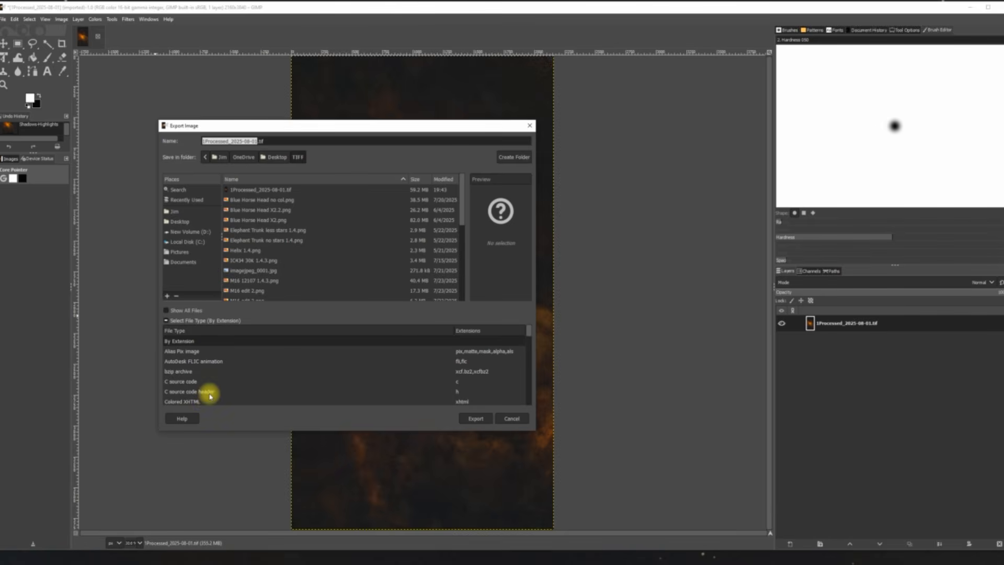
pyautogui.scroll(-1, 211, 387)
pyautogui.scroll(-3, 212, 387)
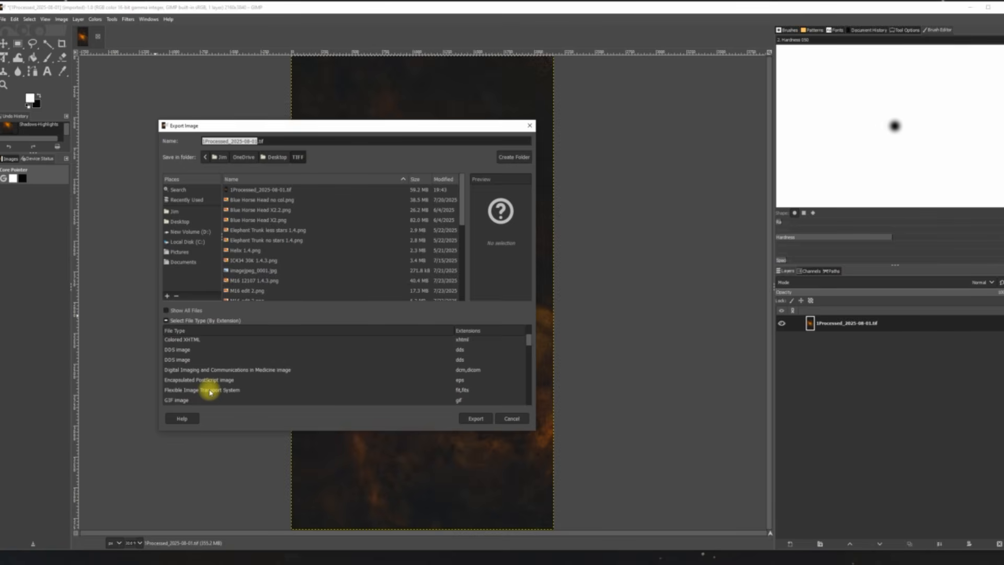
pyautogui.click(210, 390)
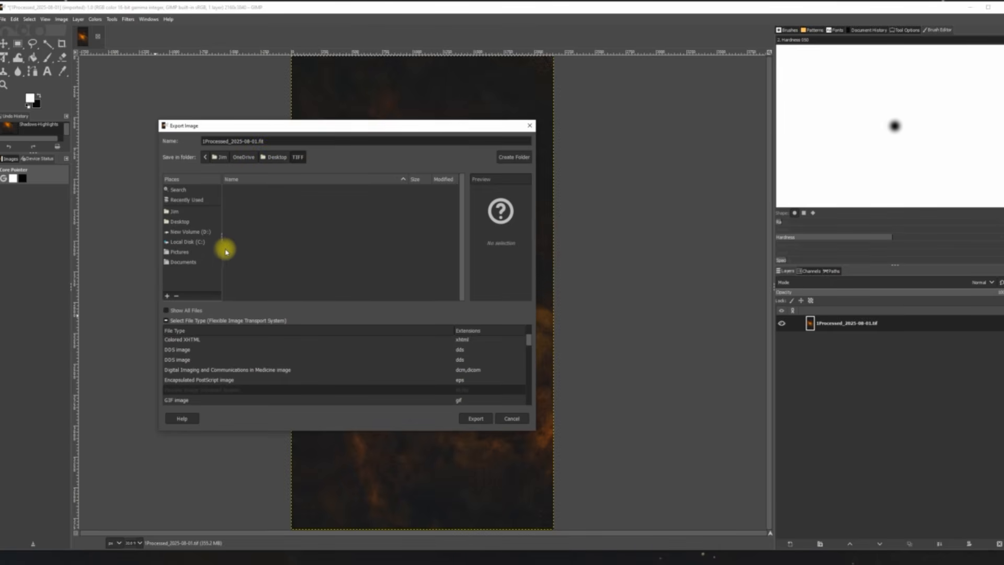
pyautogui.click(188, 232)
pyautogui.scroll(-6, 264, 253)
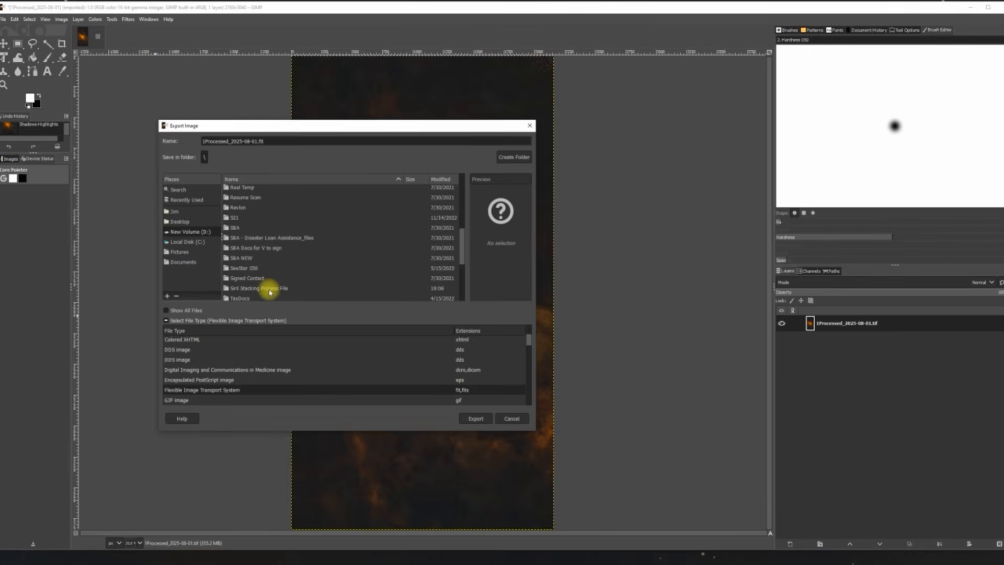
pyautogui.doubleClick(277, 289)
pyautogui.click(474, 419)
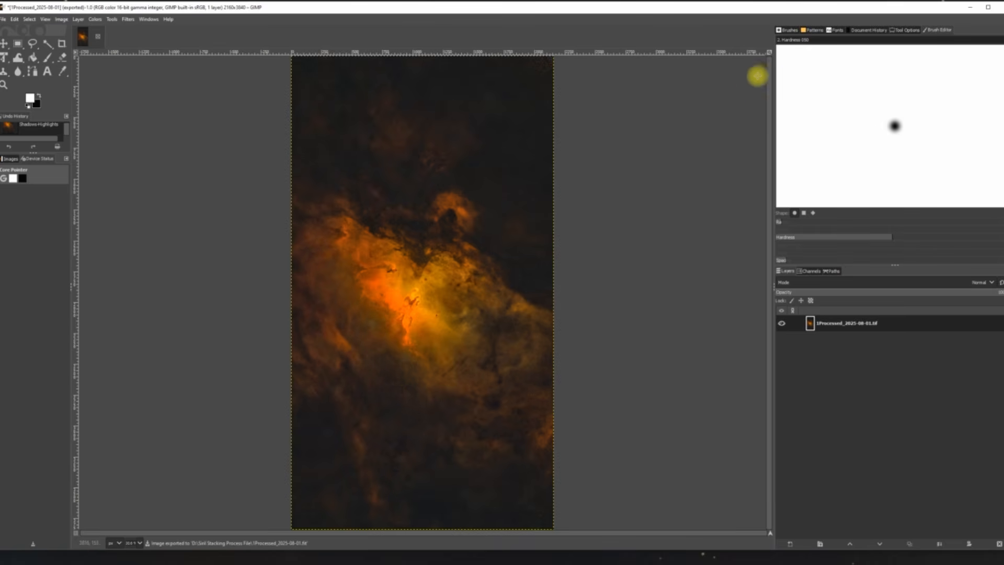
# Quit GIMP, discarding the unsaved changes, and launch it again from the desktop.
pyautogui.click(1000, 6)
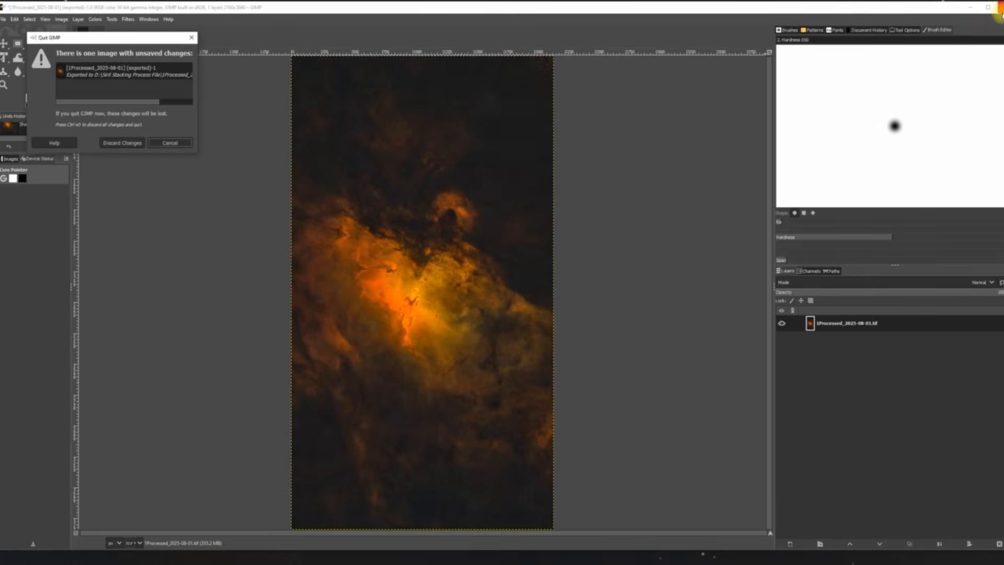
pyautogui.click(133, 143)
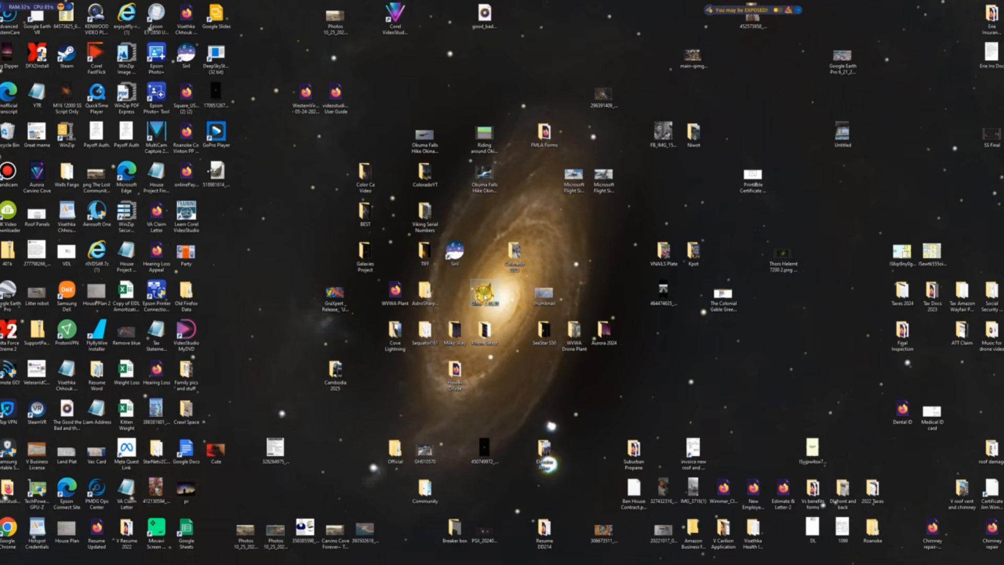
pyautogui.doubleClick(486, 297)
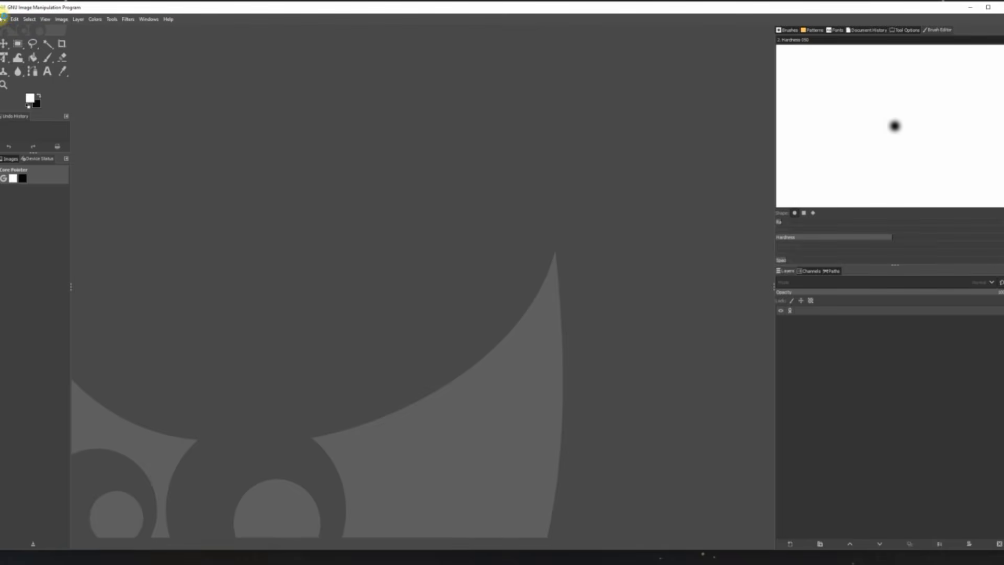
# Open the star mask Processed_2025-08-01.tif from the TIFF folder on the Desktop.
pyautogui.click(3, 19)
pyautogui.click(15, 50)
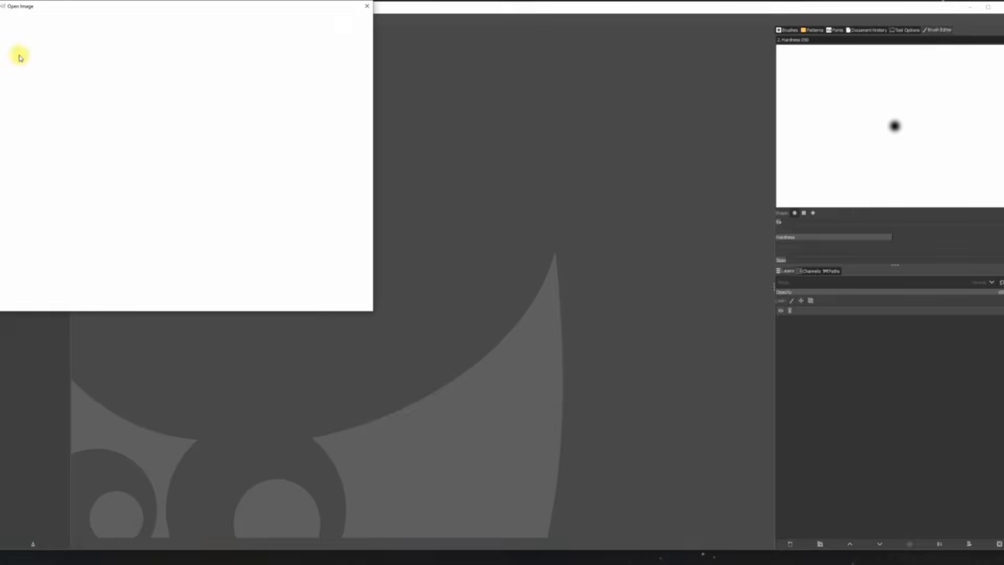
pyautogui.click(16, 83)
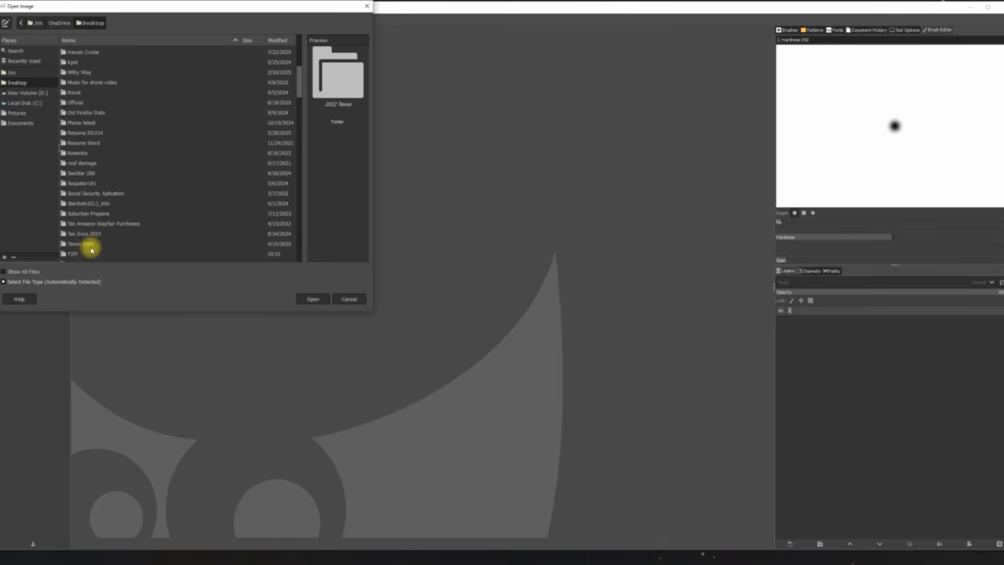
pyautogui.doubleClick(85, 252)
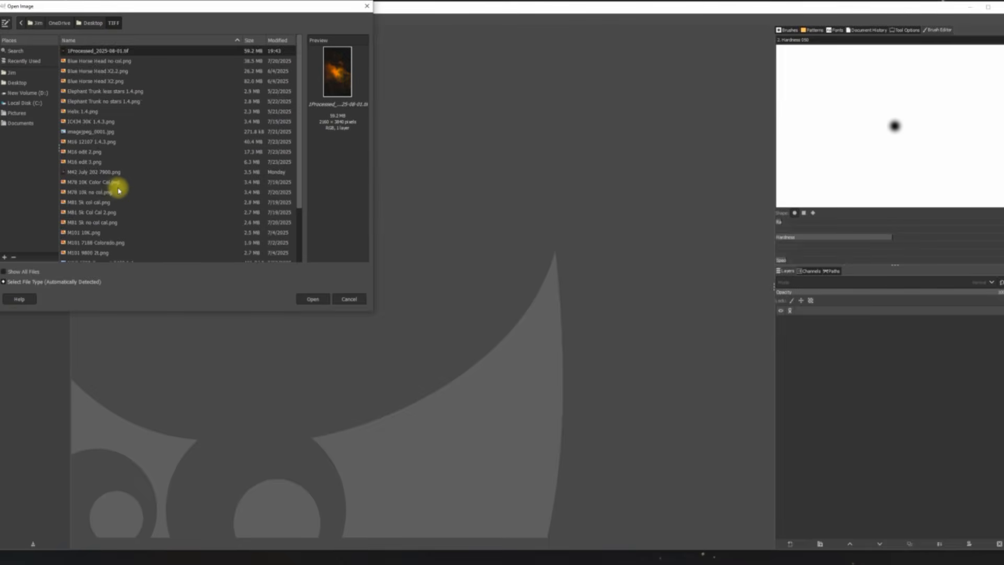
pyautogui.scroll(-2, 113, 194)
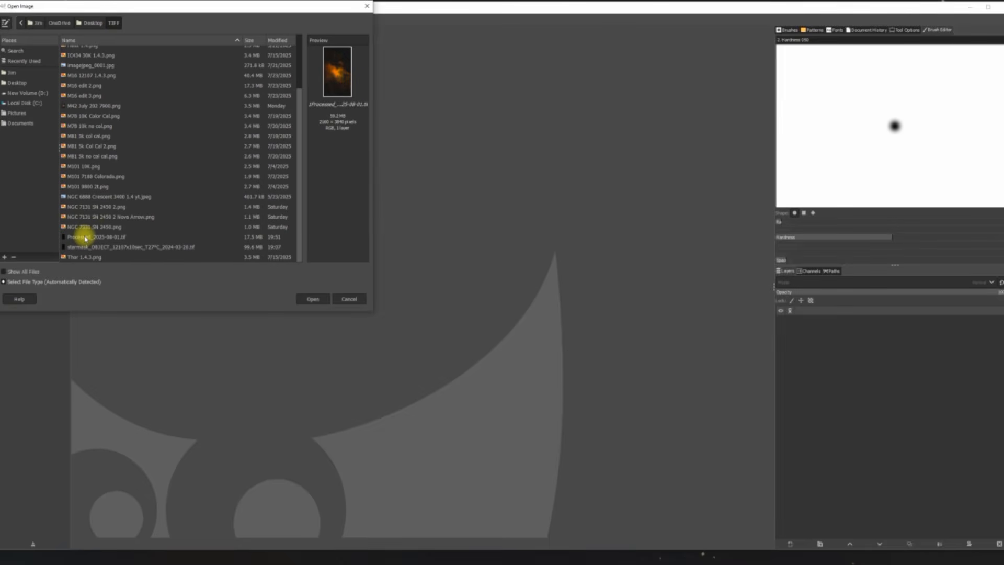
pyautogui.doubleClick(87, 238)
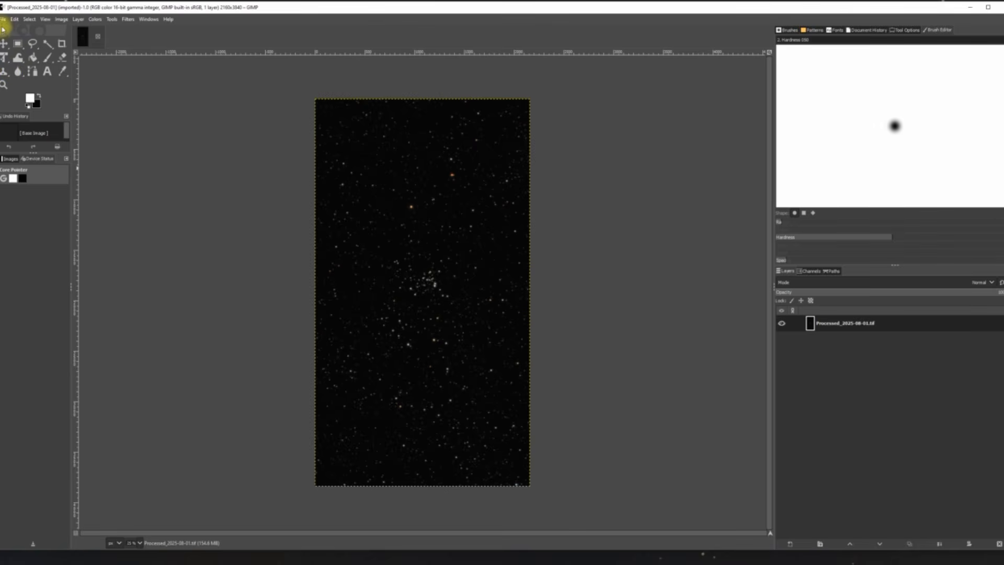
# Export the star mask in Flexible Image Transport System format as Processed_2025-08-01.fit to the Siril Stacking Process File folder on drive D.
pyautogui.click(3, 19)
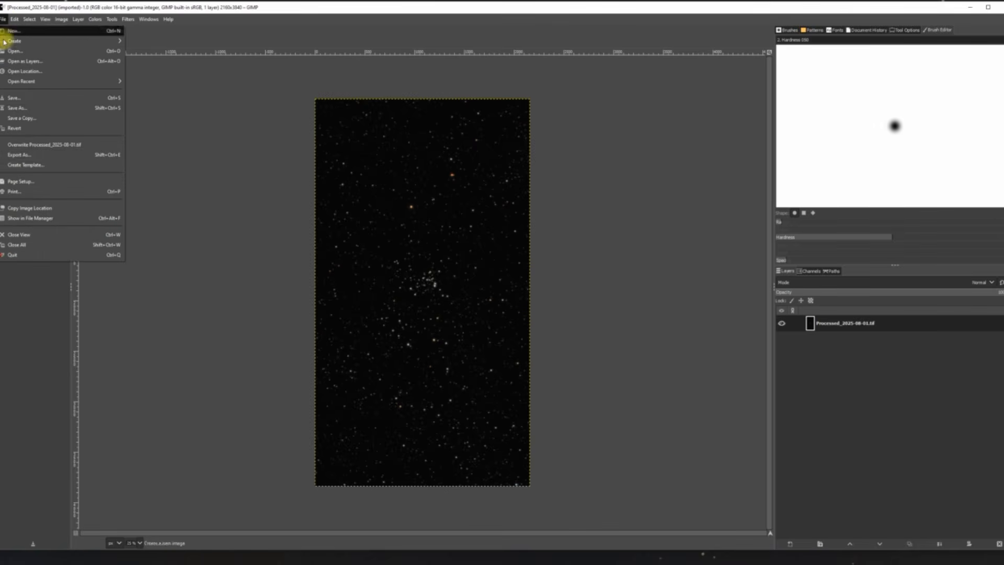
pyautogui.click(12, 155)
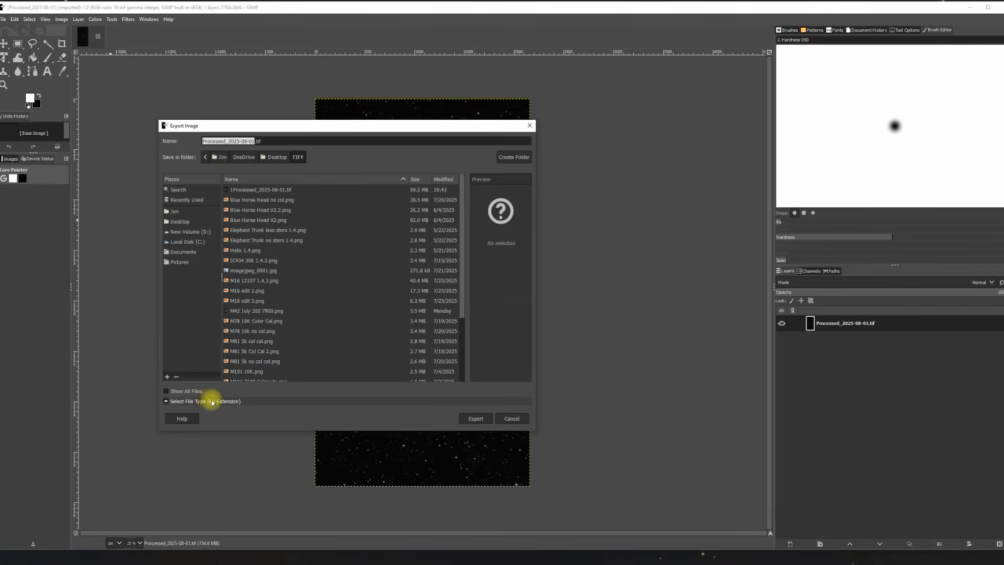
pyautogui.click(212, 401)
pyautogui.scroll(-2, 208, 373)
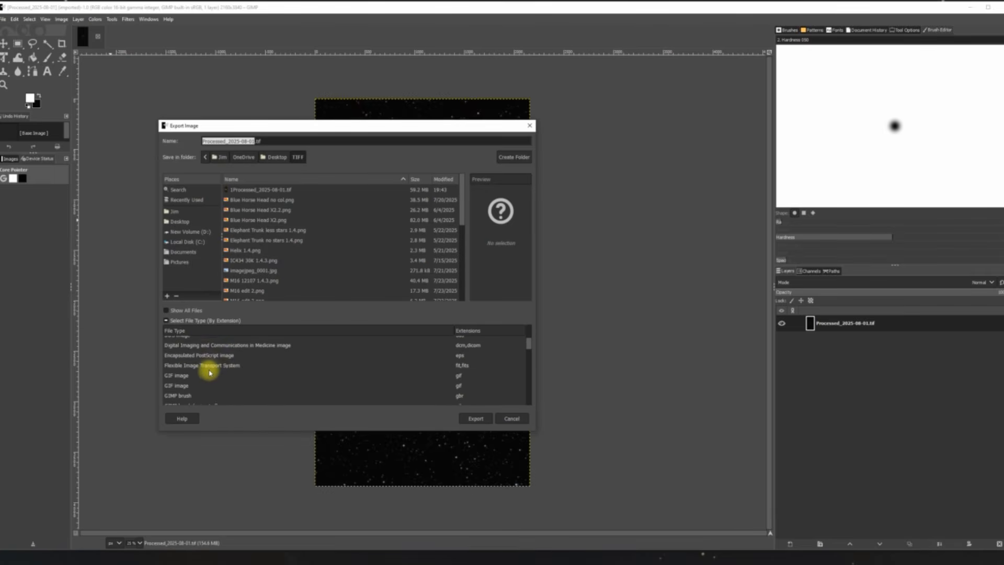
pyautogui.click(201, 365)
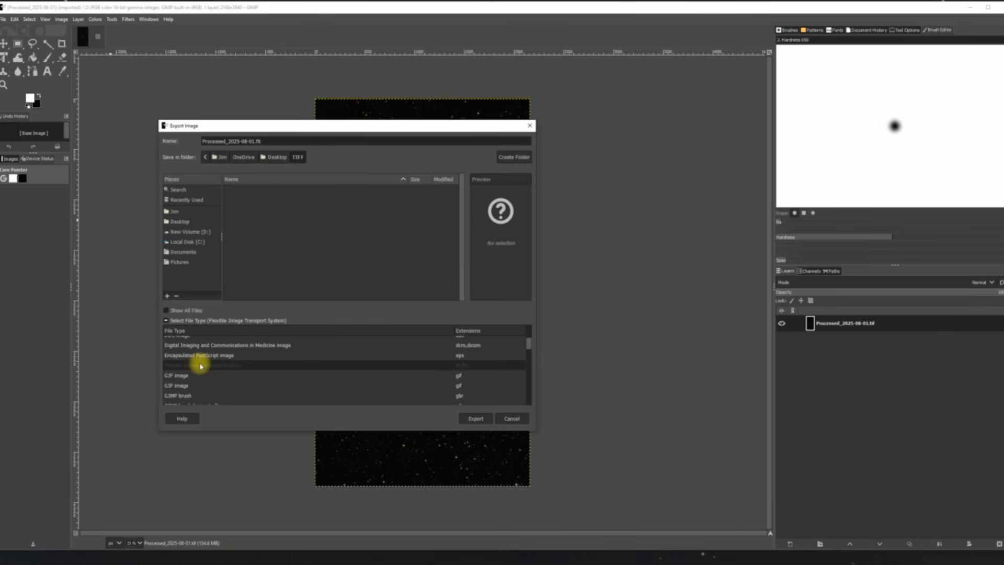
pyautogui.click(199, 232)
pyautogui.scroll(-5, 288, 257)
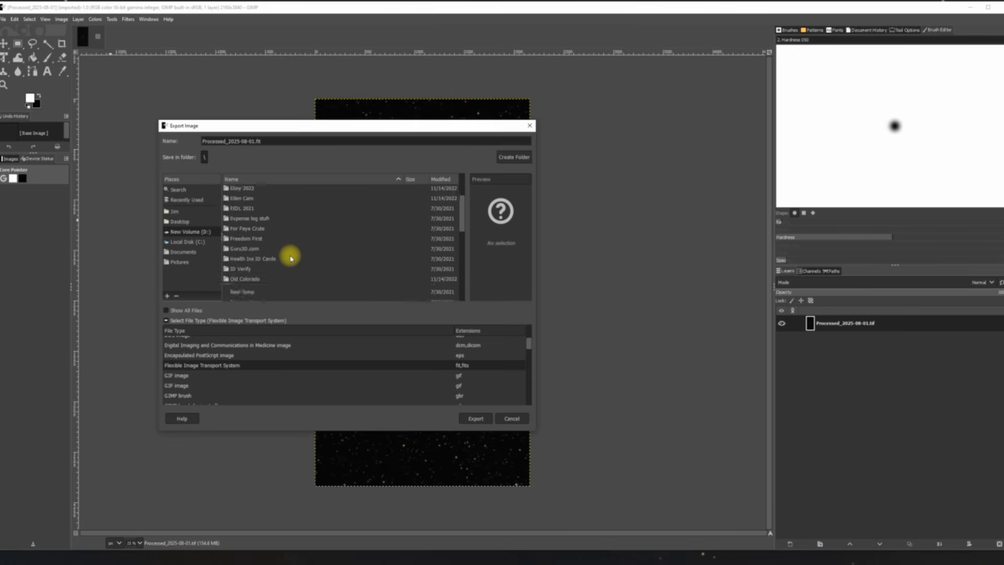
pyautogui.scroll(-3, 288, 257)
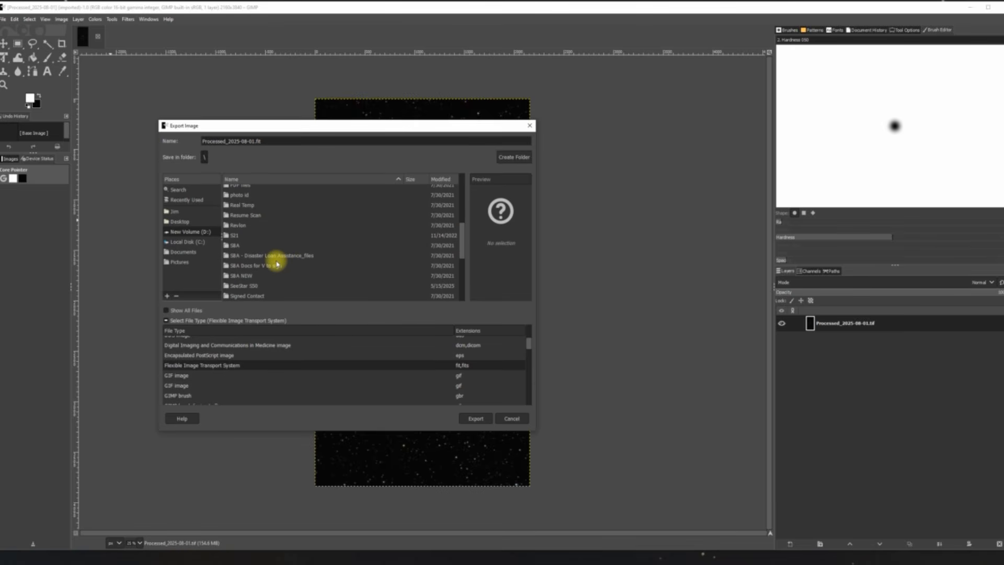
pyautogui.scroll(-1, 277, 264)
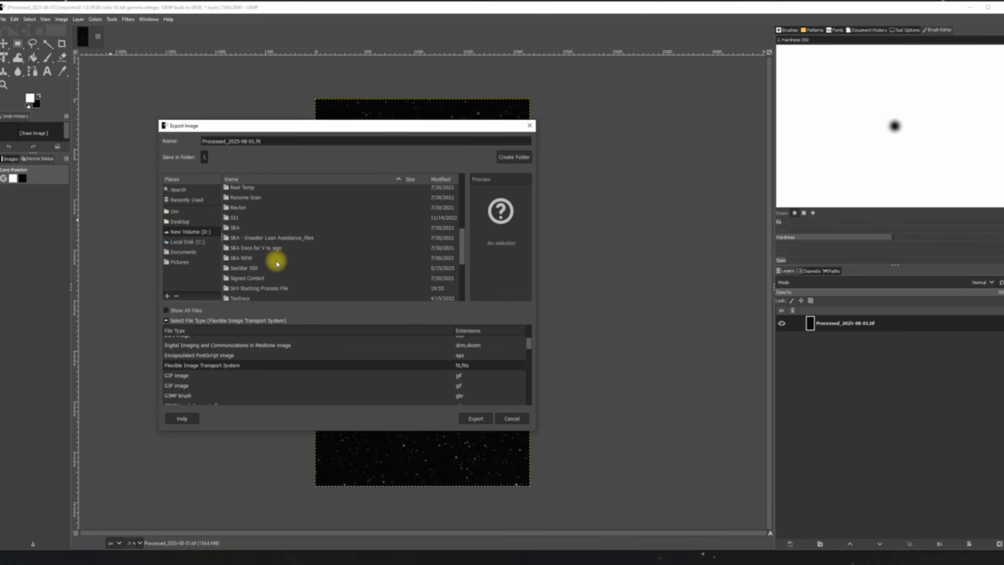
pyautogui.doubleClick(271, 288)
pyautogui.click(471, 418)
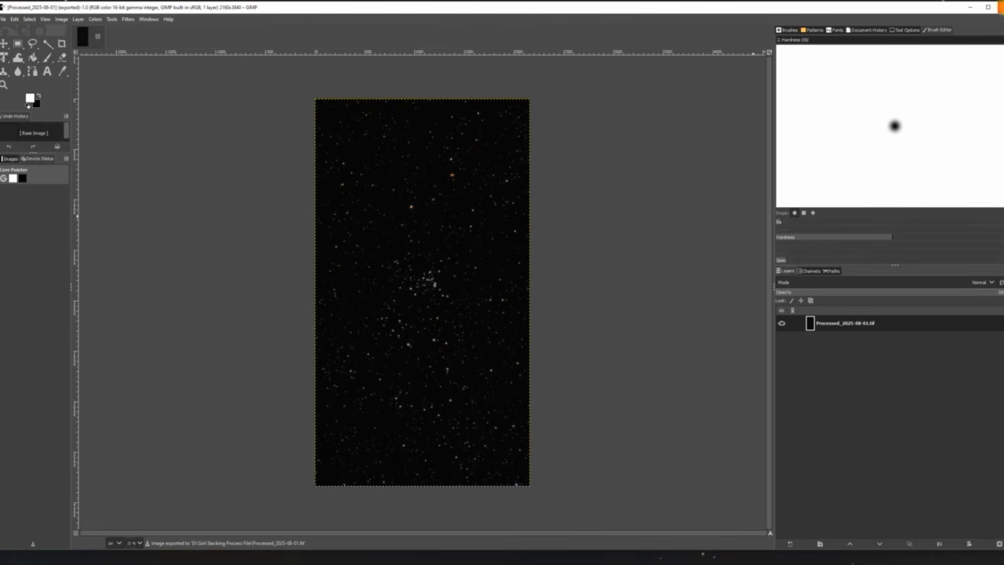
# Close GIMP, switch to Siril, and open 1Processed_2025-08-01.fit from the Siril Stacking Process File folder.
pyautogui.click(1000, 7)
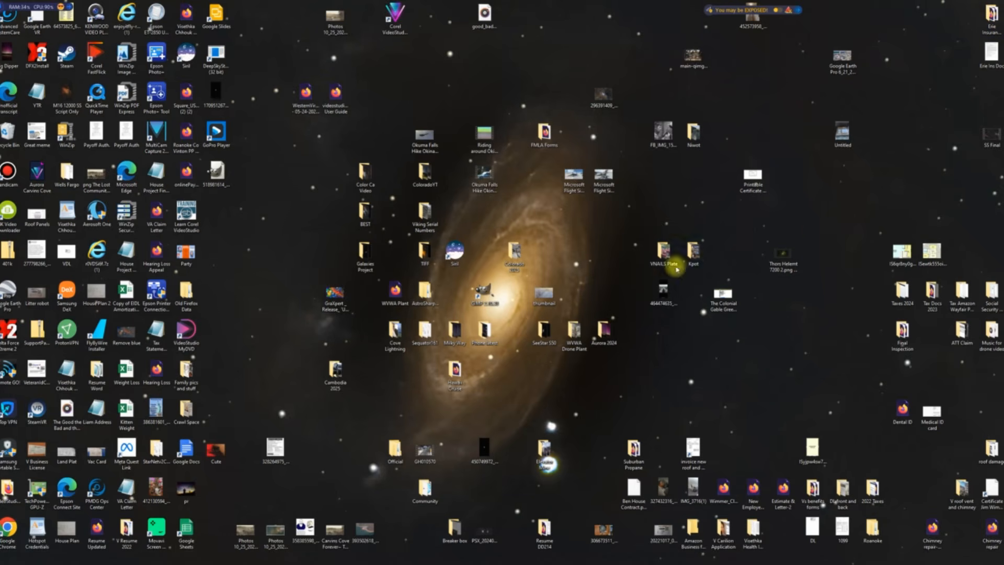
pyautogui.click(397, 545)
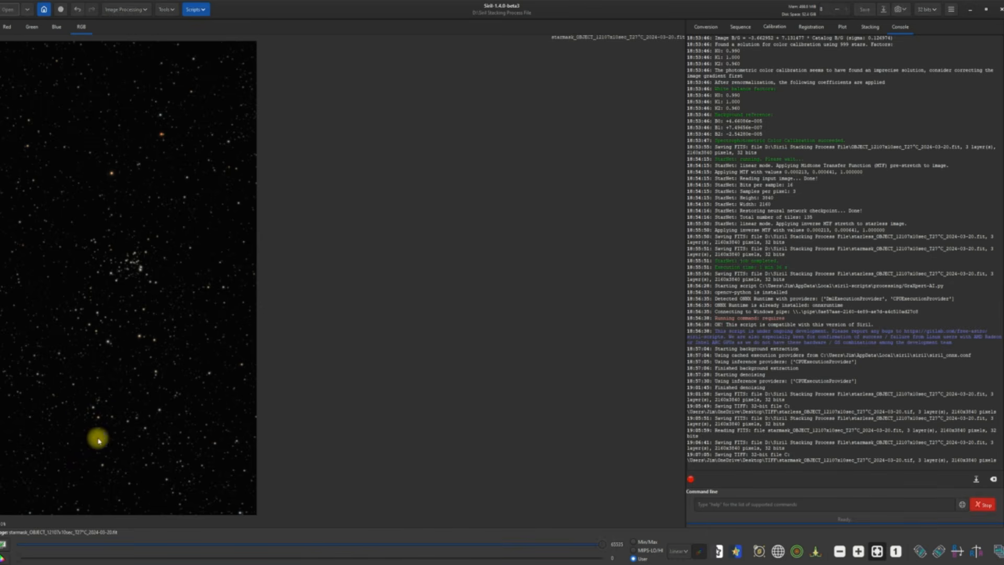
pyautogui.click(4, 10)
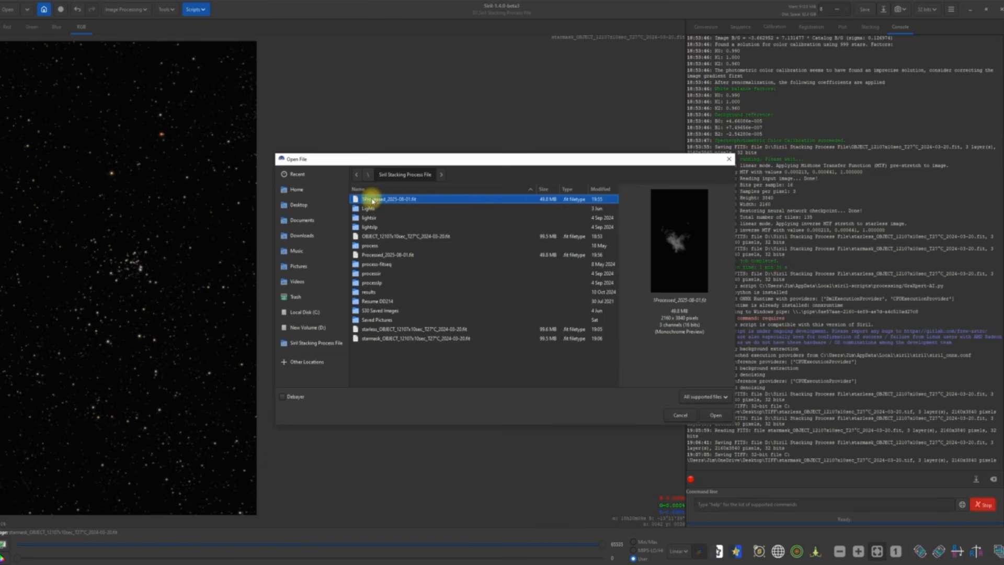
pyautogui.doubleClick(372, 200)
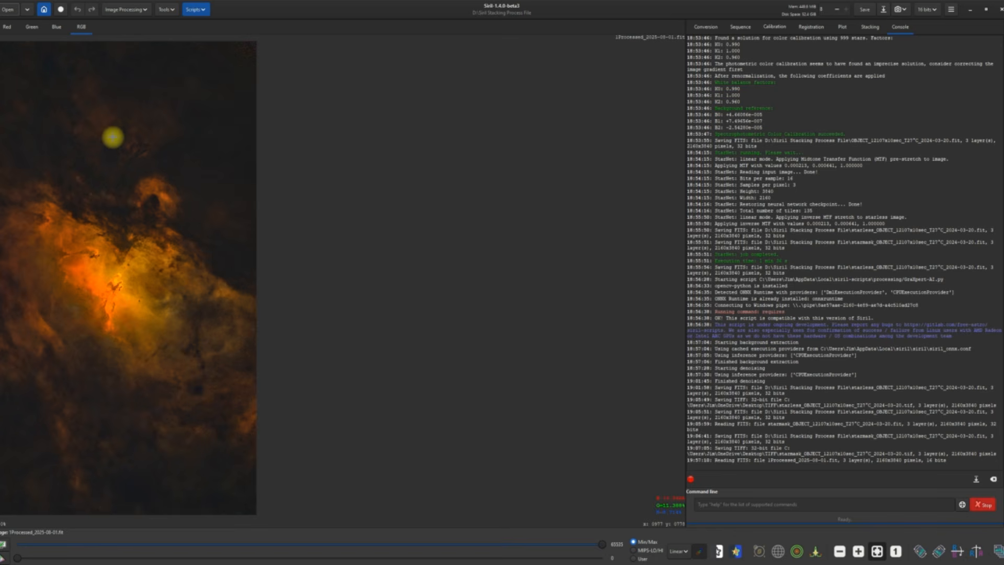
# Remove green noise from the starless nebula using Average Neutral protection with lightness preserved, and save the image.
pyautogui.click(142, 9)
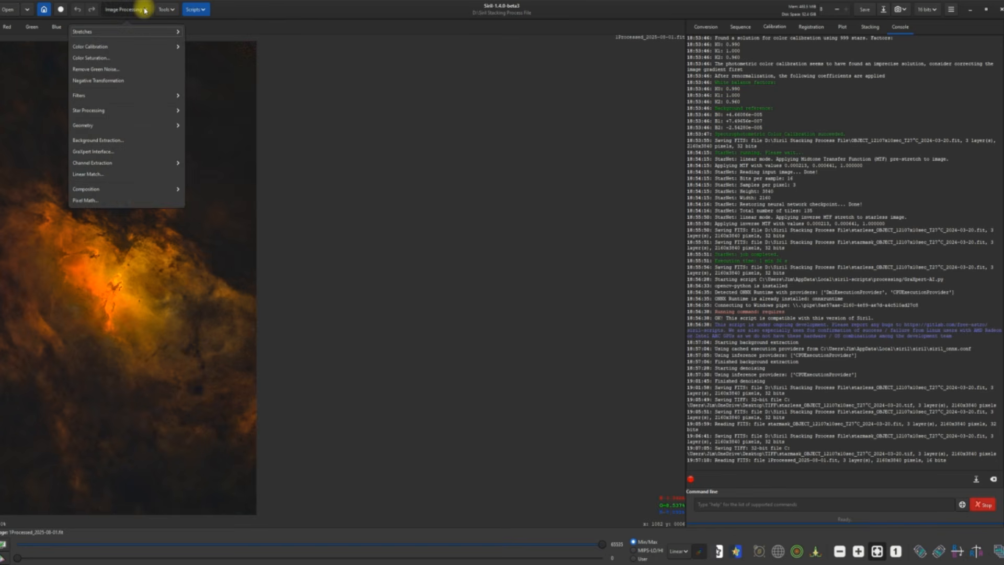
pyautogui.click(114, 69)
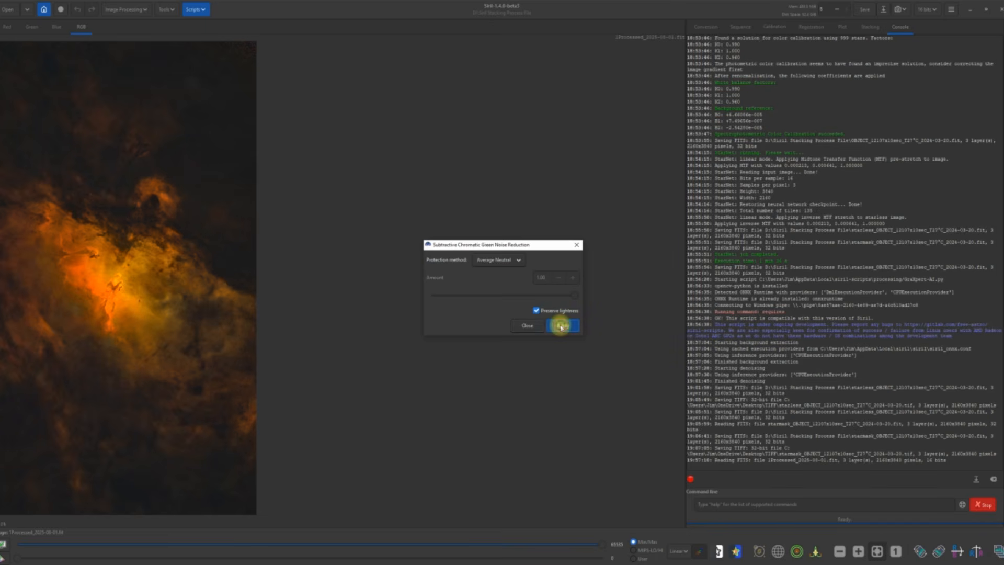
pyautogui.click(561, 326)
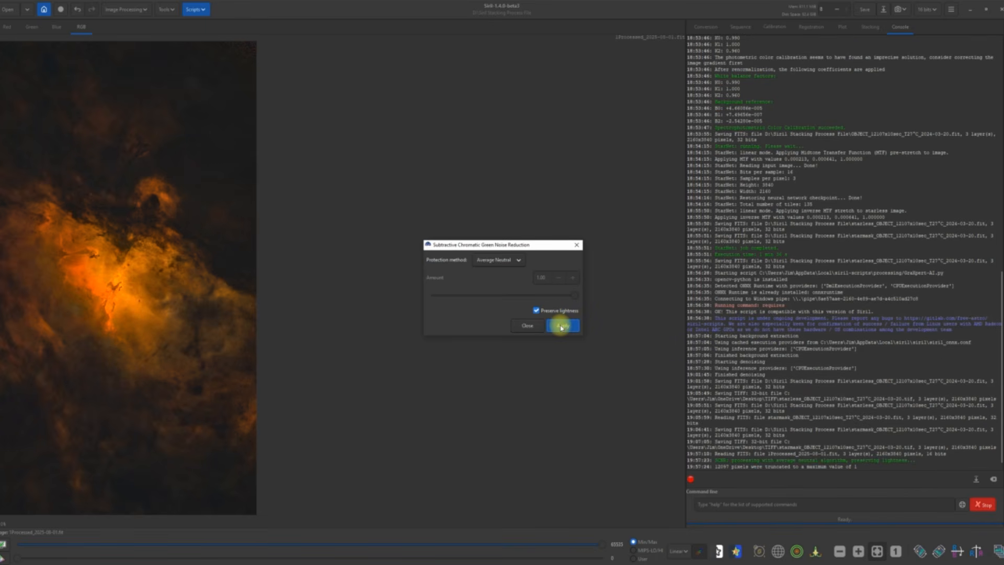
pyautogui.click(529, 326)
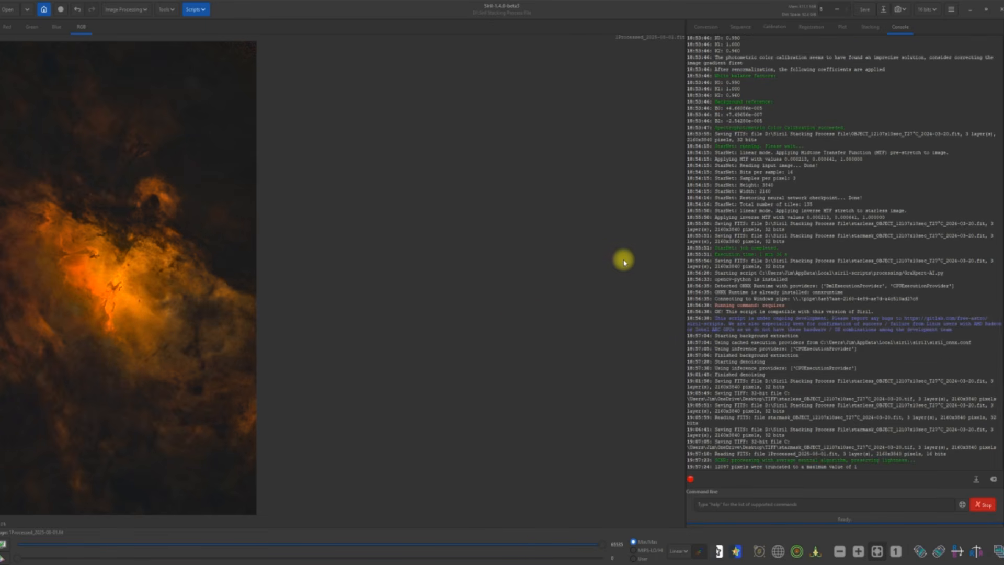
pyautogui.click(865, 10)
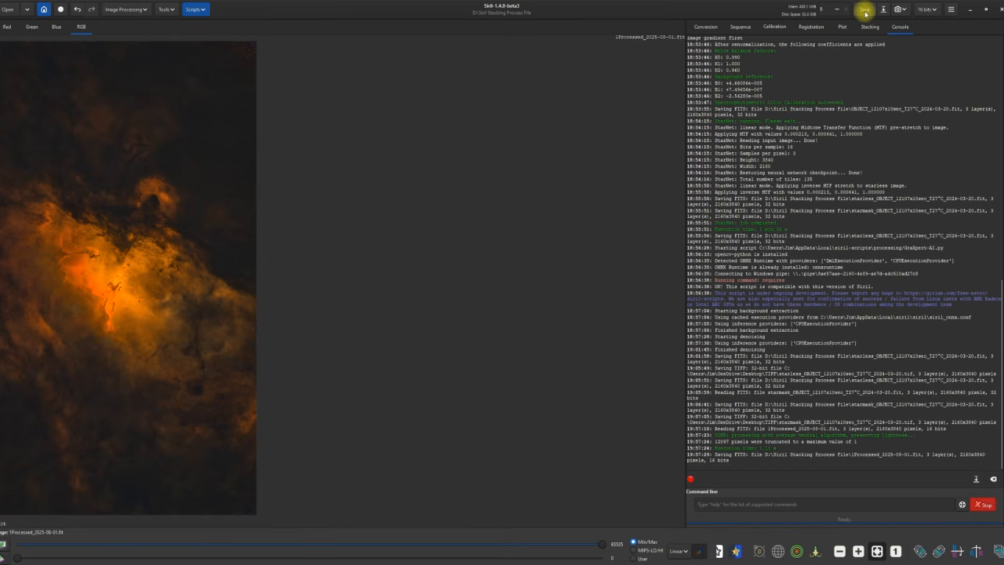
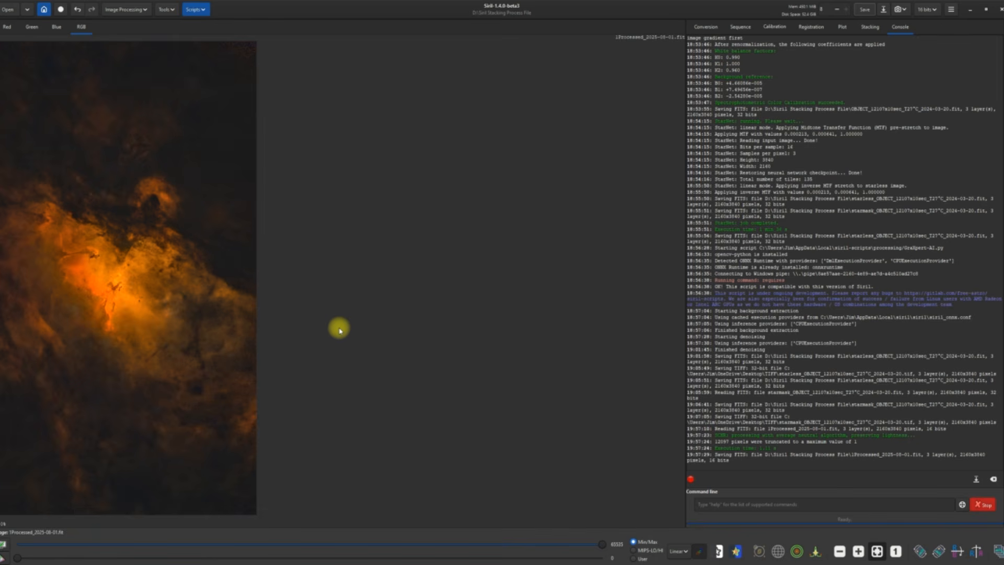
pyautogui.click(863, 9)
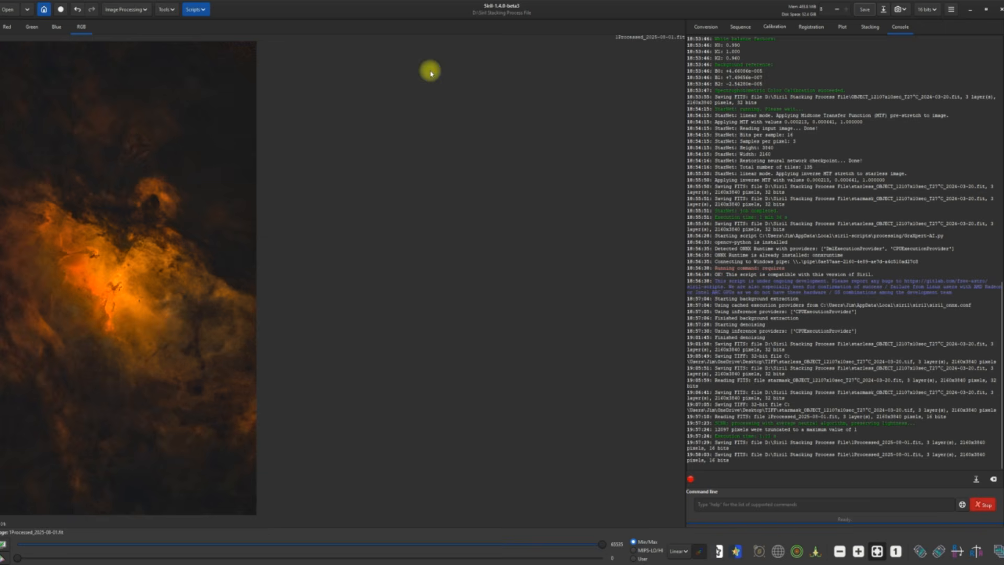
# Start a Star Recomposition with 1Processed_2025-08-01.fit as the background and Processed_2025-08-01.fit as the star image.
pyautogui.click(143, 10)
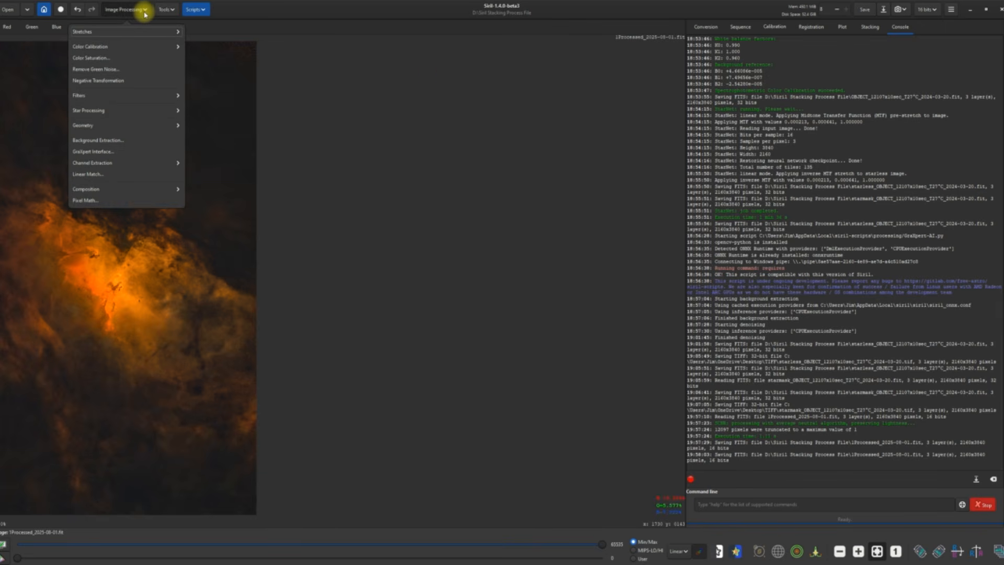
pyautogui.click(99, 113)
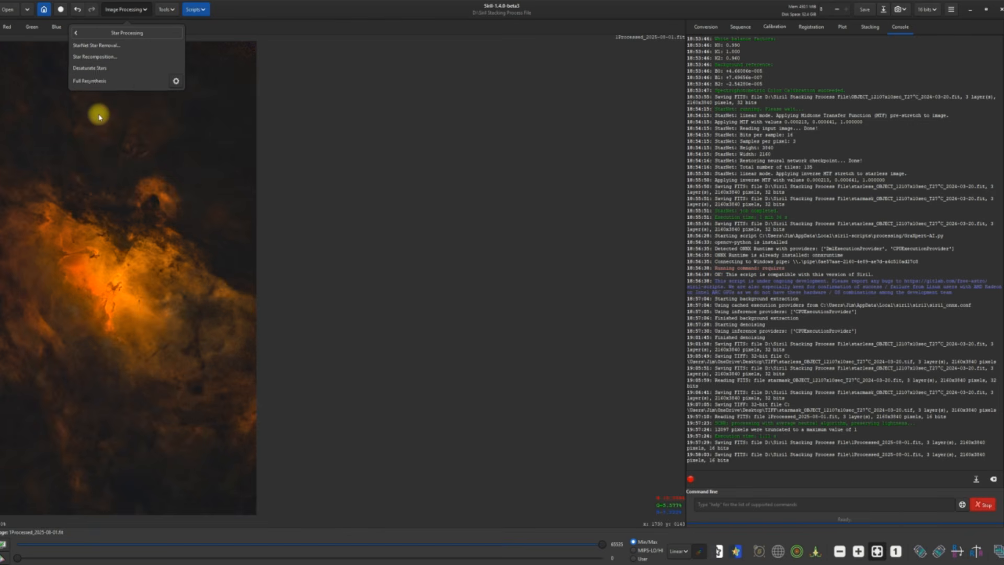
pyautogui.click(94, 56)
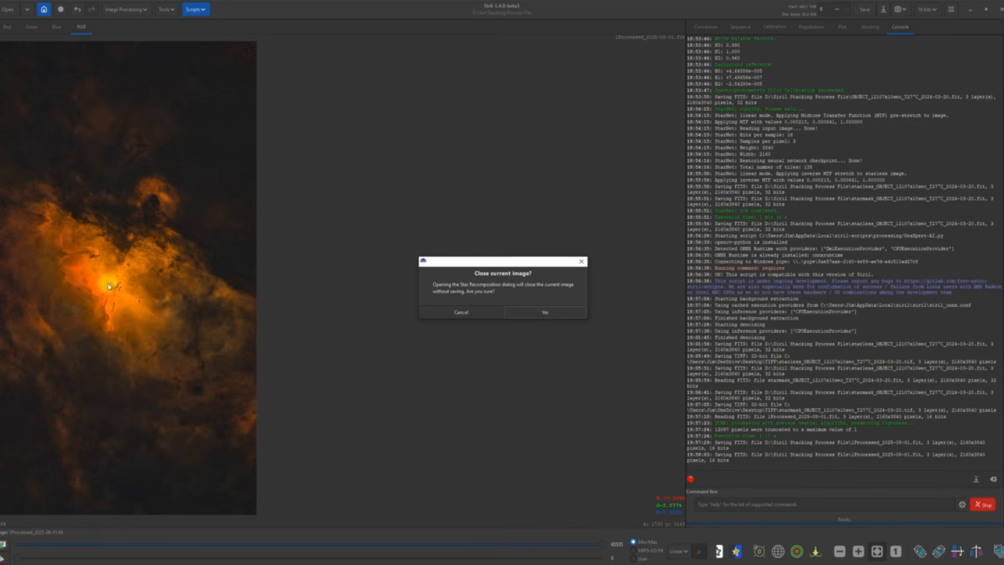
pyautogui.click(533, 313)
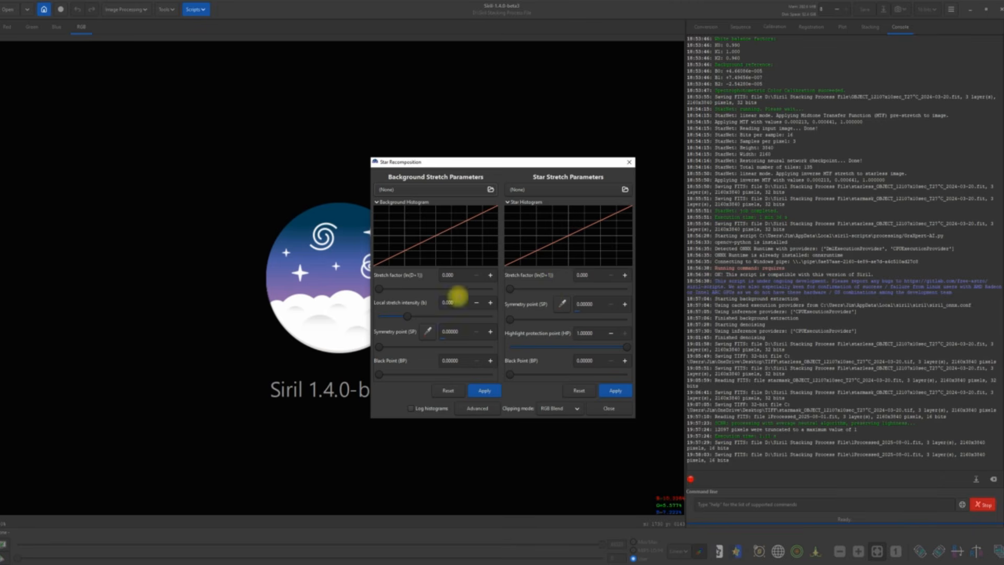
pyautogui.click(491, 190)
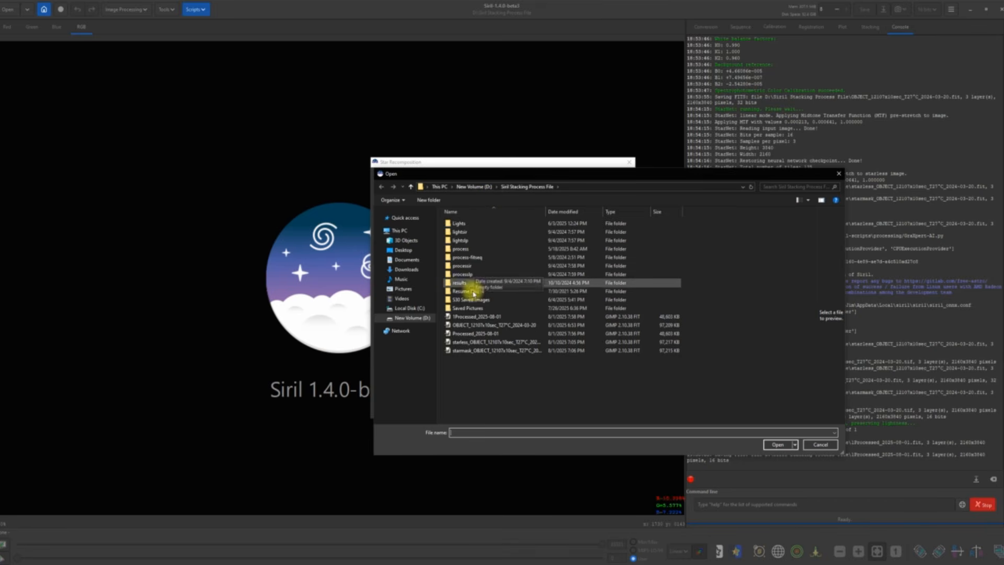
pyautogui.doubleClick(472, 316)
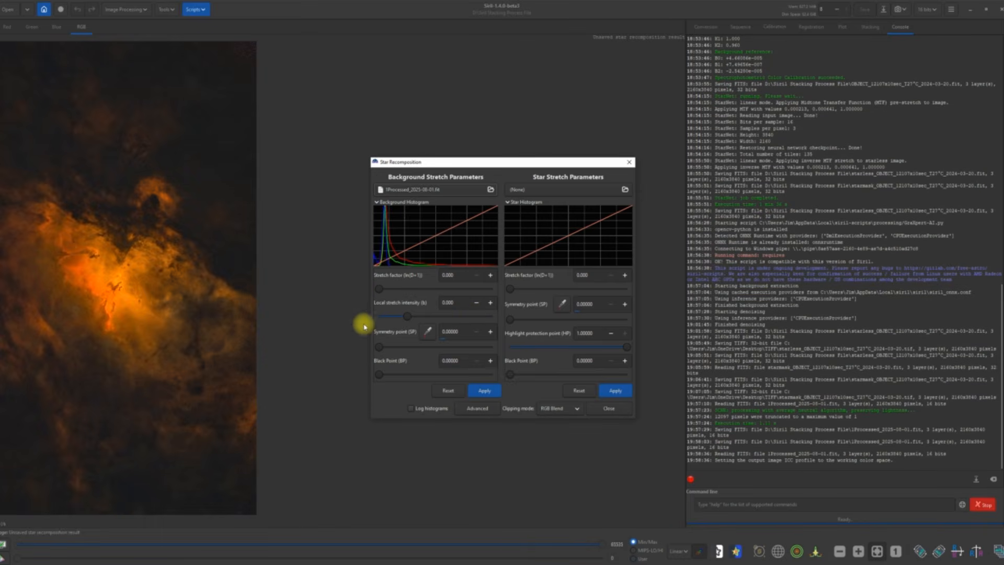
pyautogui.click(625, 190)
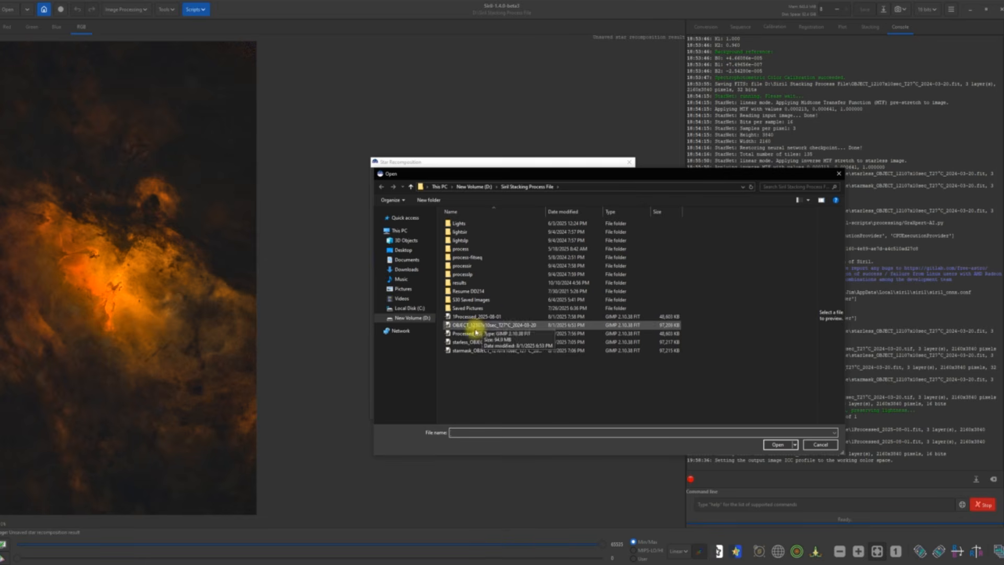
pyautogui.doubleClick(469, 337)
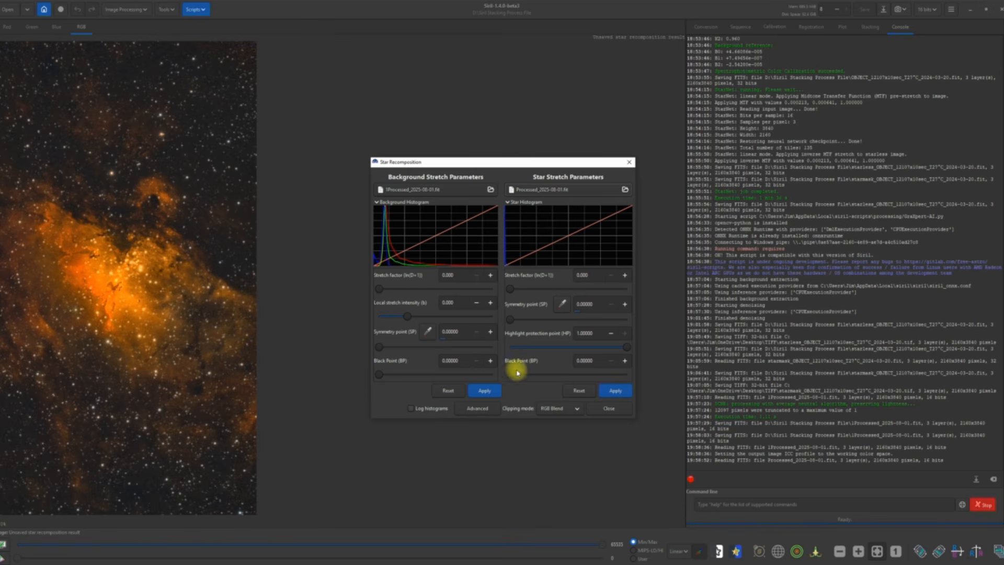
# Raise the star stretch's black point to about 0.24, apply the background and star stretches, and finish the recomposition.
pyautogui.moveTo(511, 377); pyautogui.dragTo(539, 377)
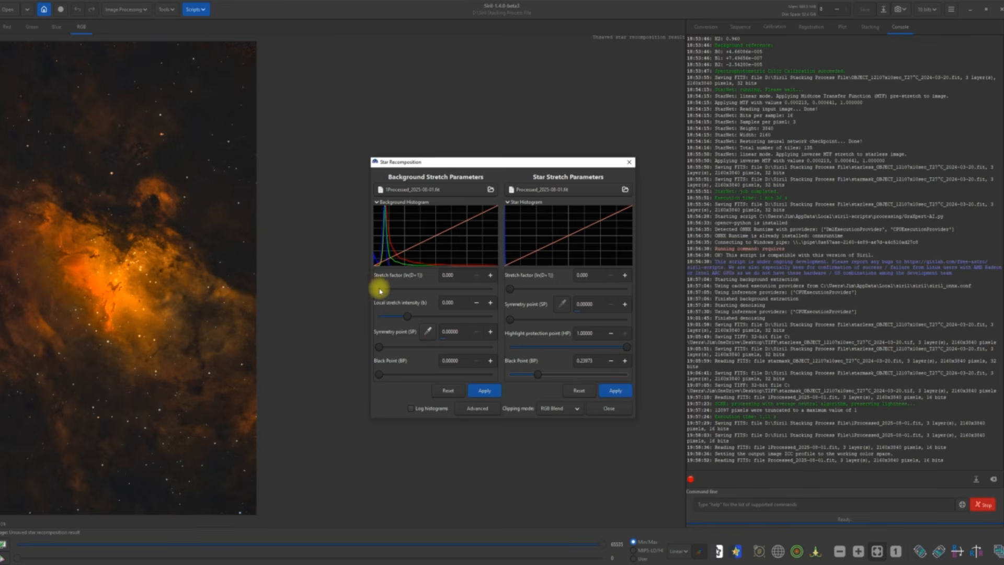
pyautogui.moveTo(380, 289)
pyautogui.mouseDown()
pyautogui.moveTo(413, 290)
pyautogui.moveTo(362, 289)
pyautogui.mouseUp()
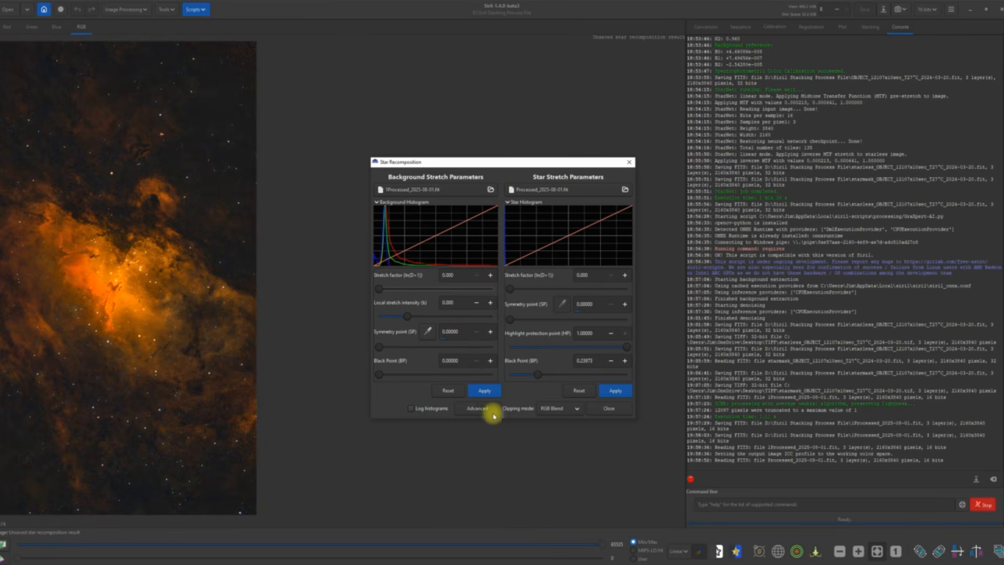
pyautogui.click(486, 390)
pyautogui.click(616, 391)
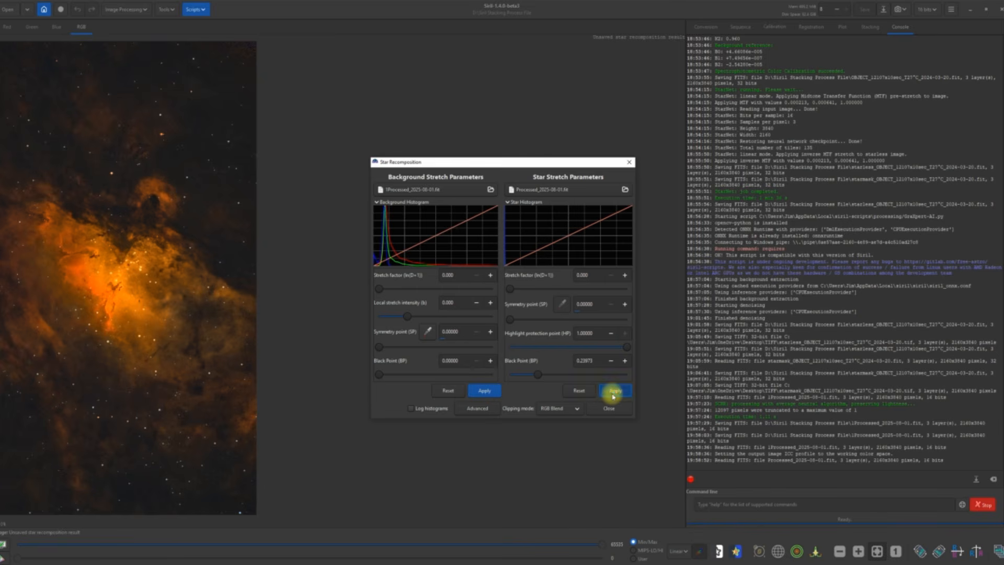
pyautogui.click(611, 407)
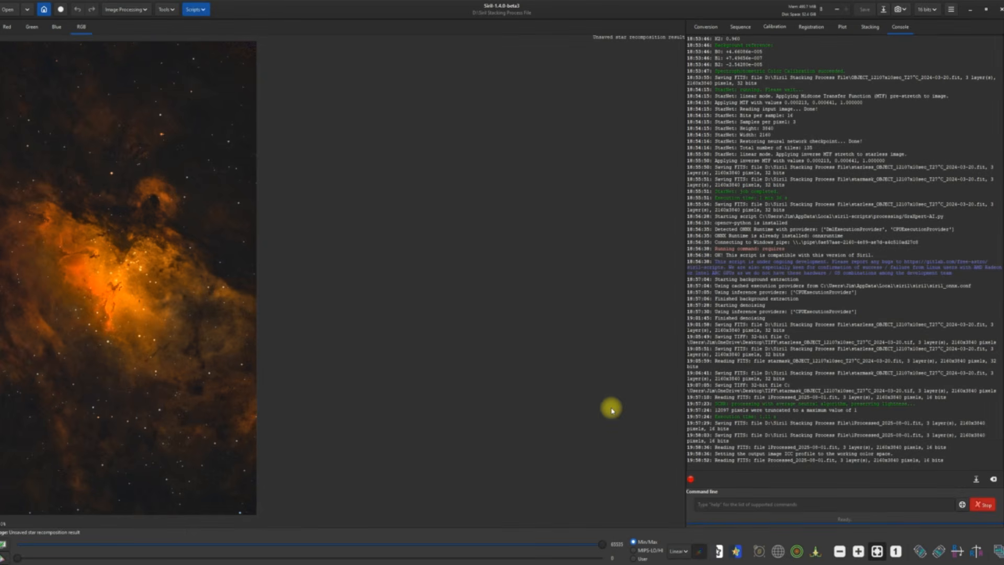
pyautogui.click(864, 11)
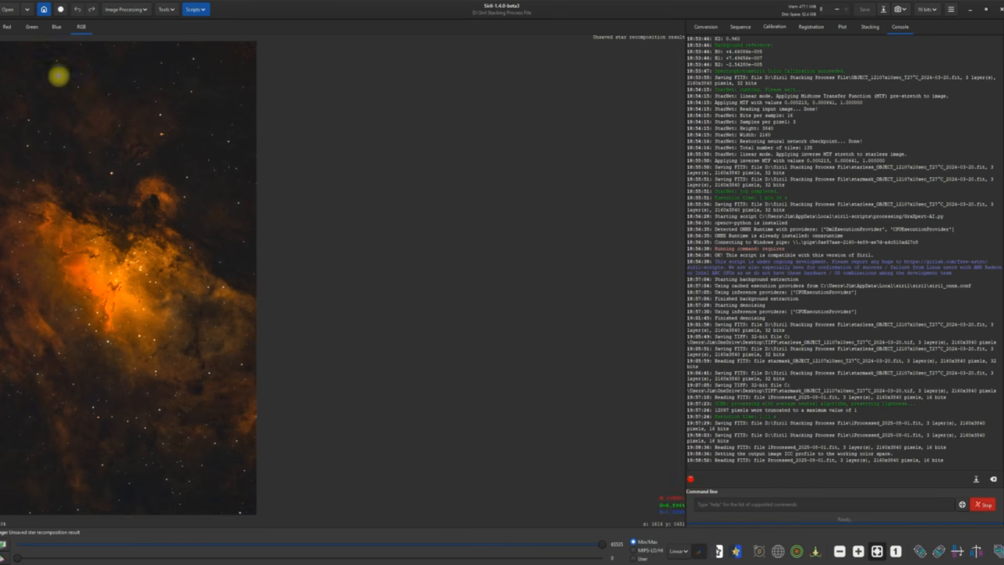
# Crop the recomposed nebula image with Rotate&Crop at 0° rotation, trimming its top and right edges to about 2114 × 3762 px.
pyautogui.click(144, 11)
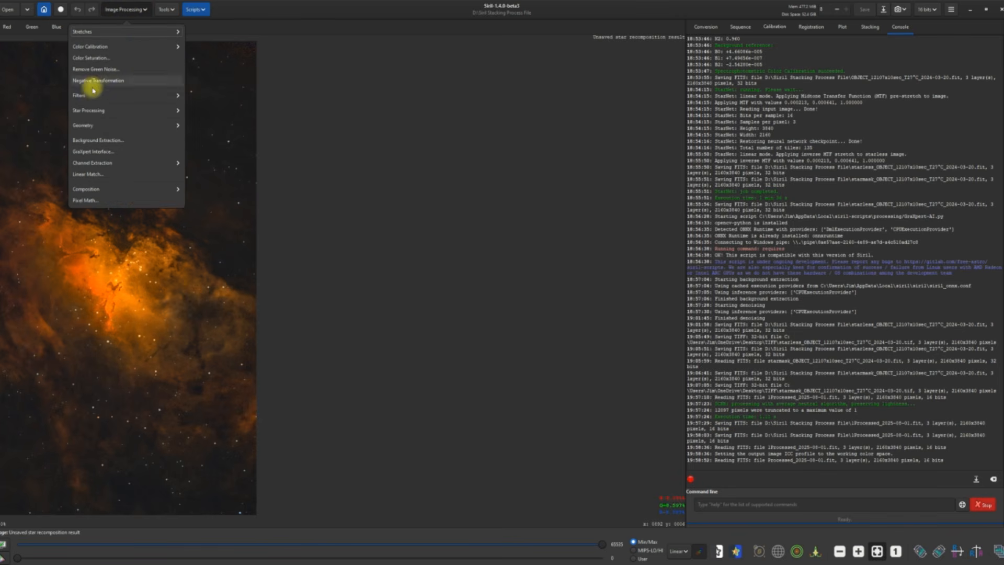
pyautogui.click(92, 125)
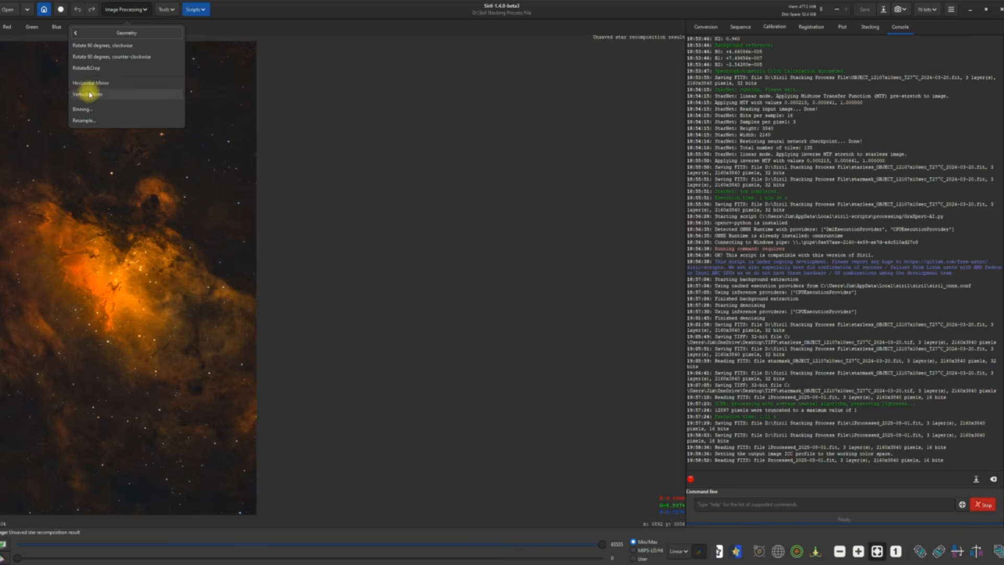
pyautogui.click(84, 68)
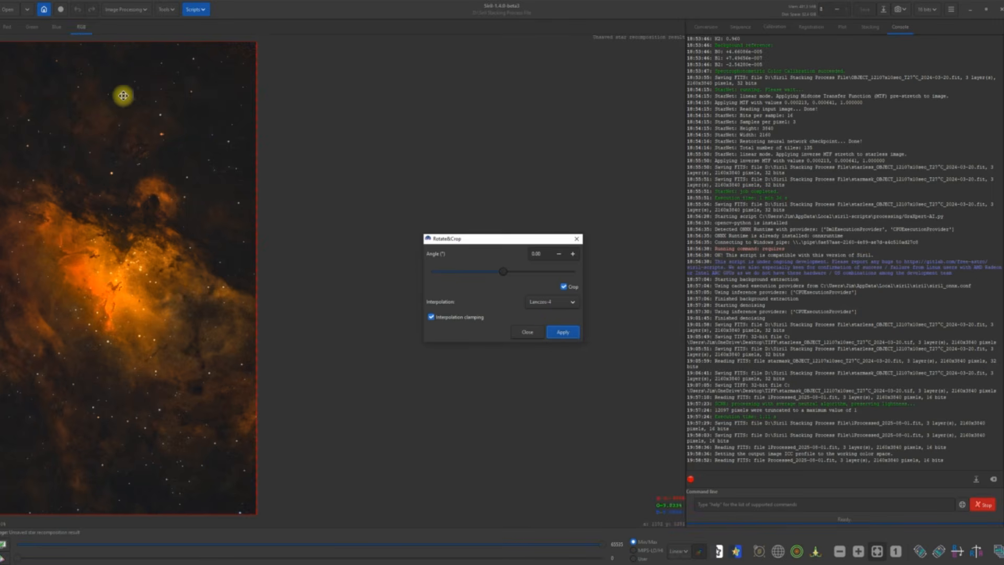
pyautogui.moveTo(191, 42); pyautogui.dragTo(192, 51)
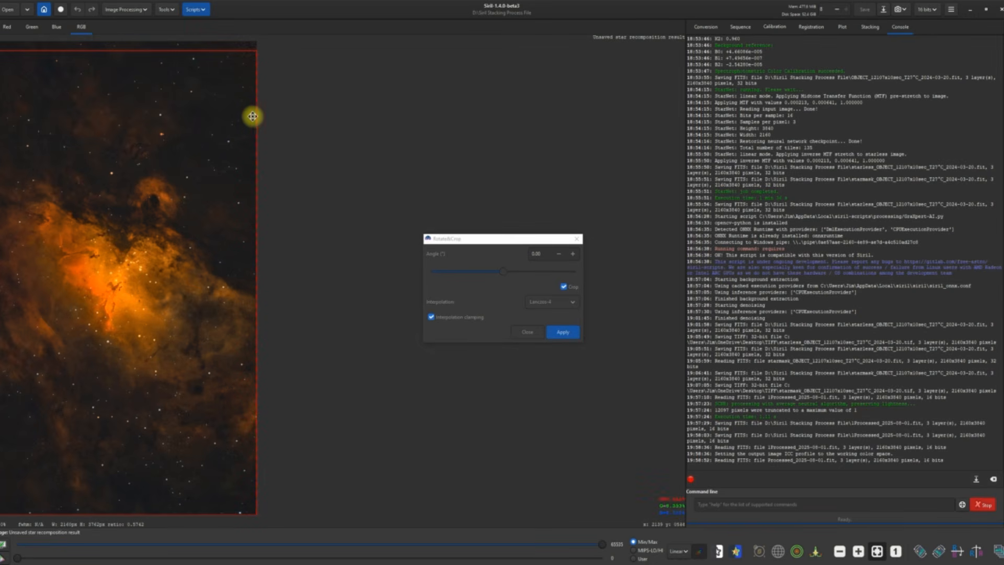
pyautogui.moveTo(255, 117); pyautogui.dragTo(251, 118)
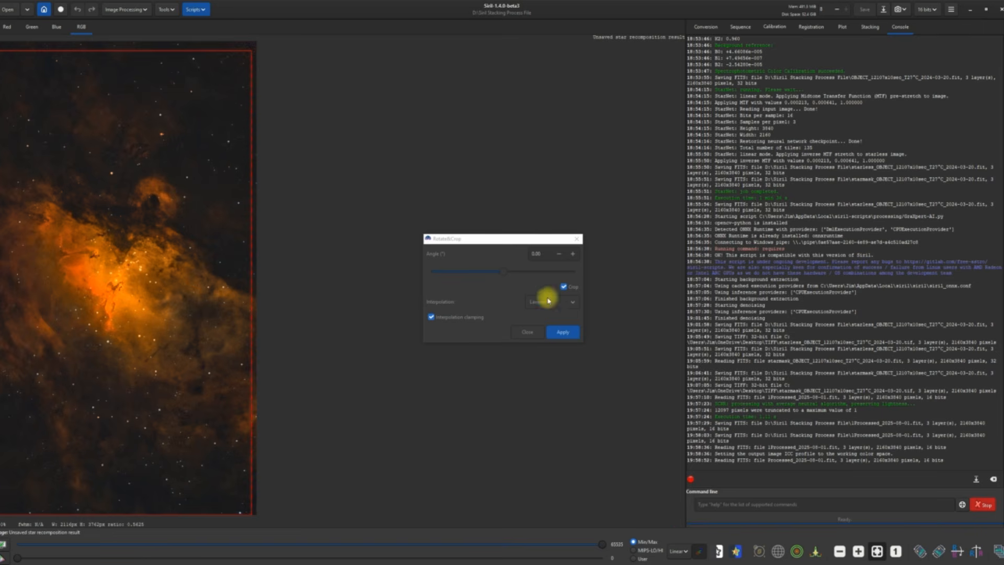
pyautogui.click(564, 333)
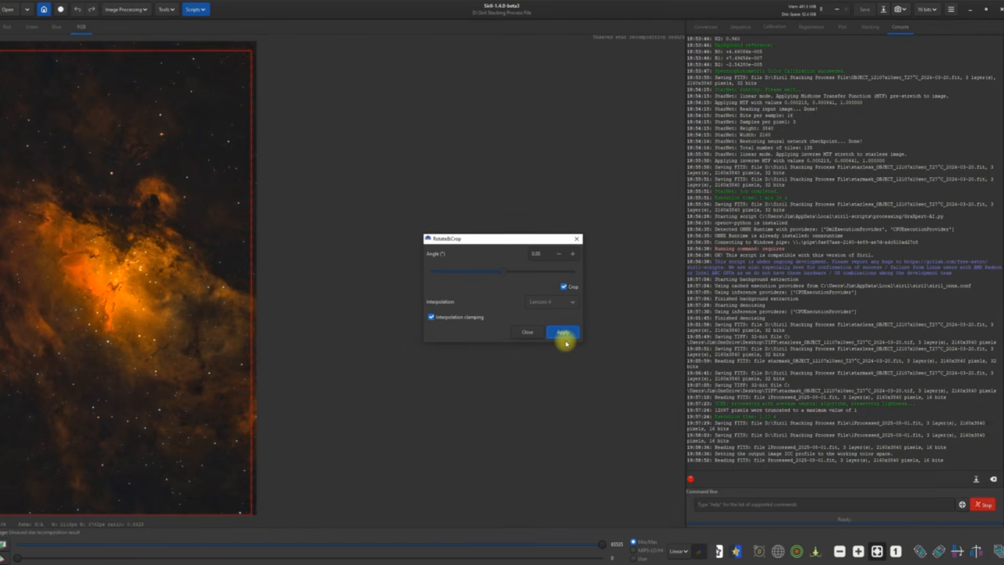
pyautogui.click(528, 333)
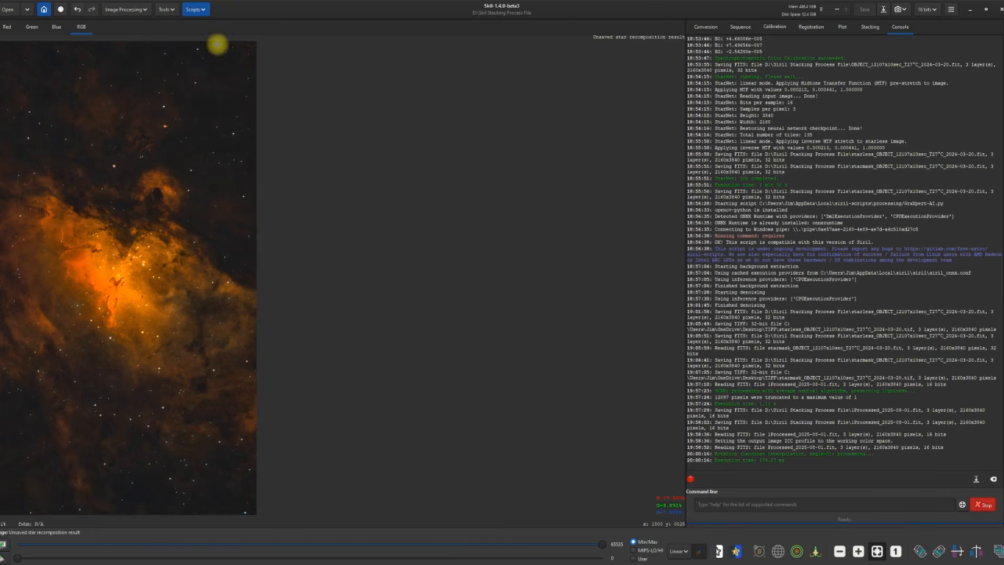
# Examine the installed Python processing scripts and the Siril script repository list, including DSA-Star_Reduction.py and GraXpert-AI.py, leaving the script selection as is.
pyautogui.click(205, 11)
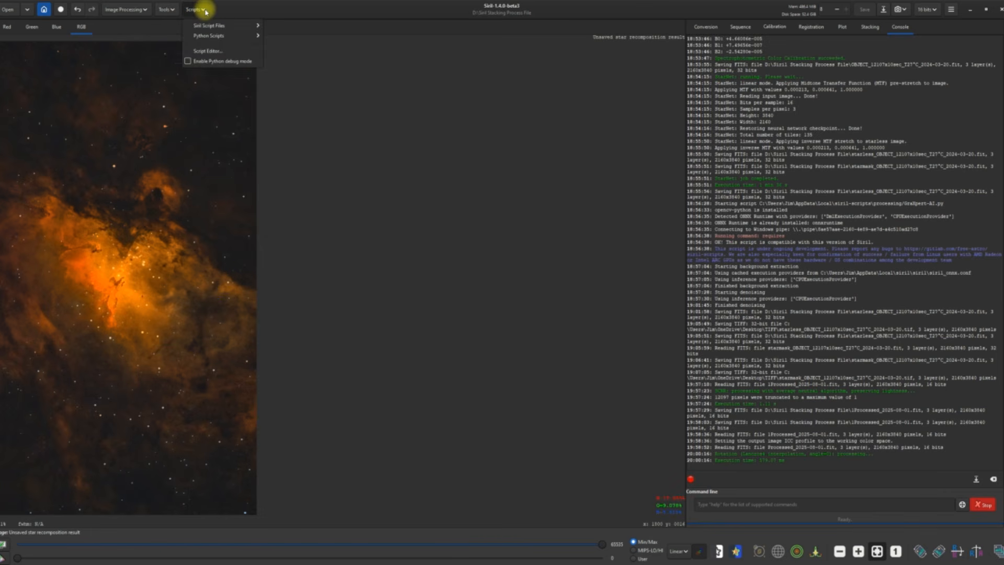
pyautogui.moveTo(285, 38)
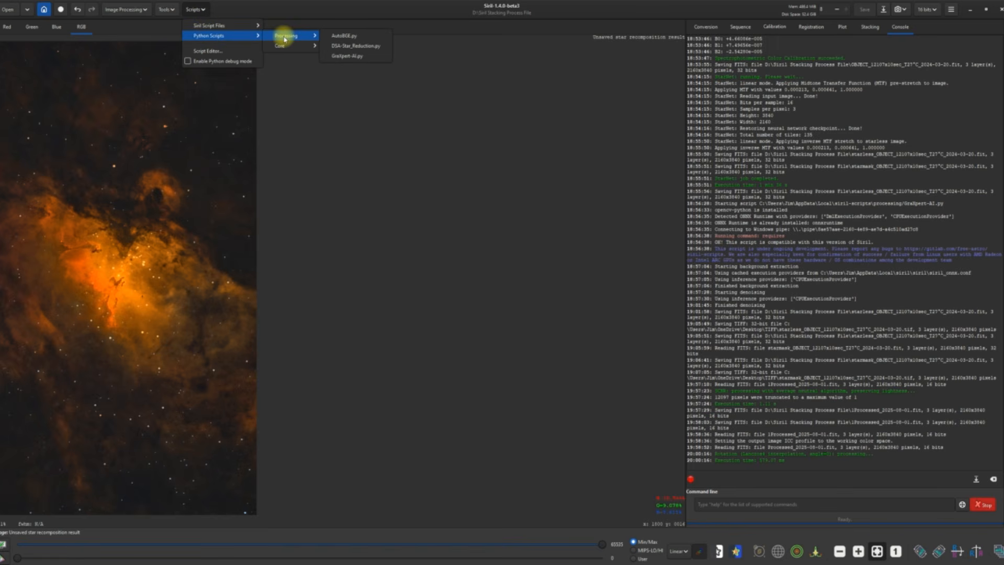
pyautogui.moveTo(212, 26)
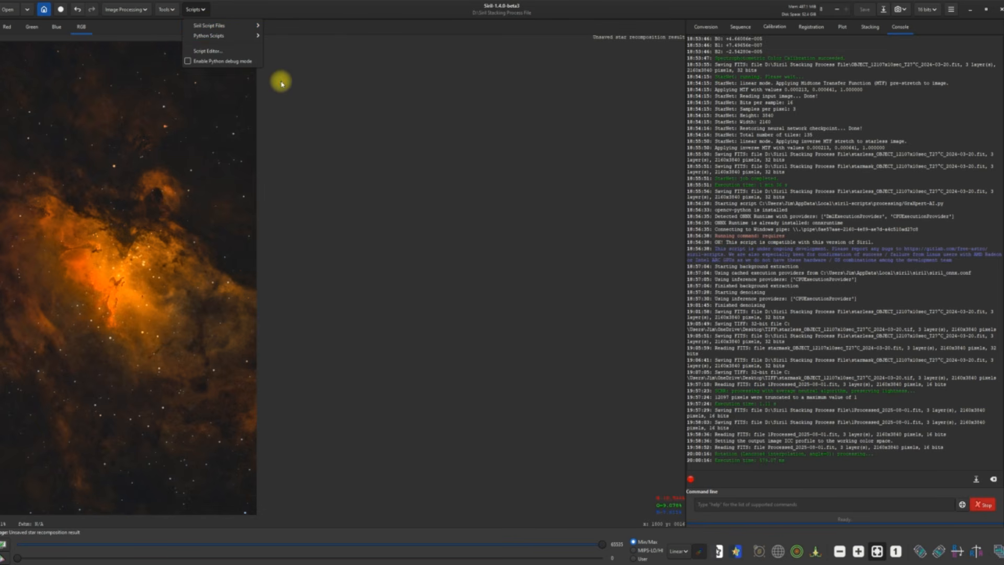
pyautogui.click(308, 102)
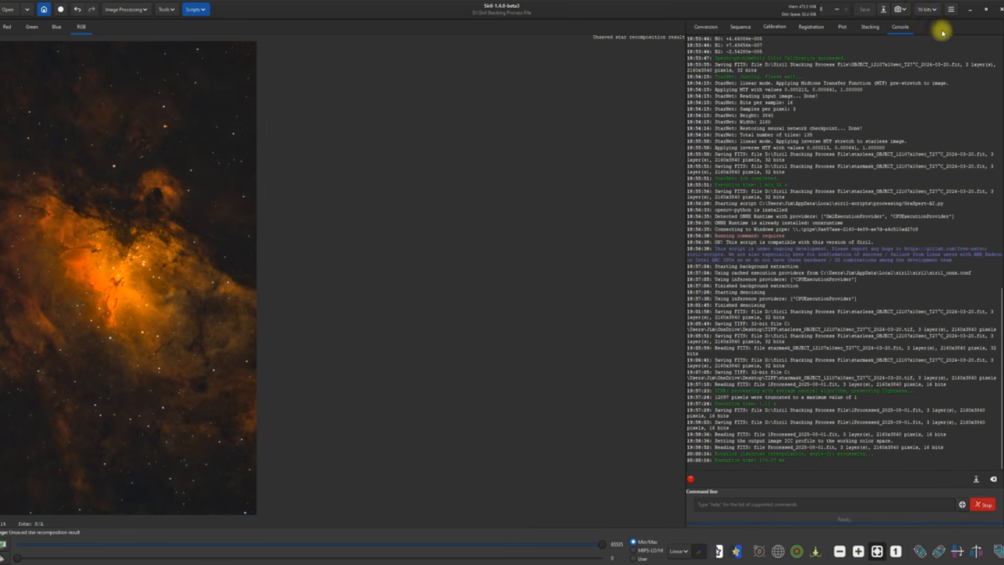
pyautogui.click(951, 14)
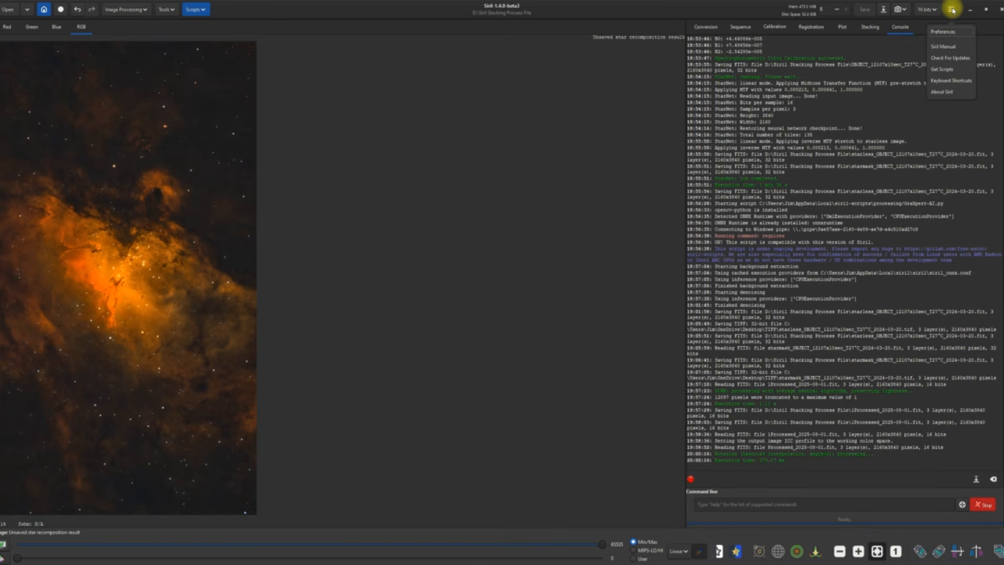
pyautogui.click(951, 71)
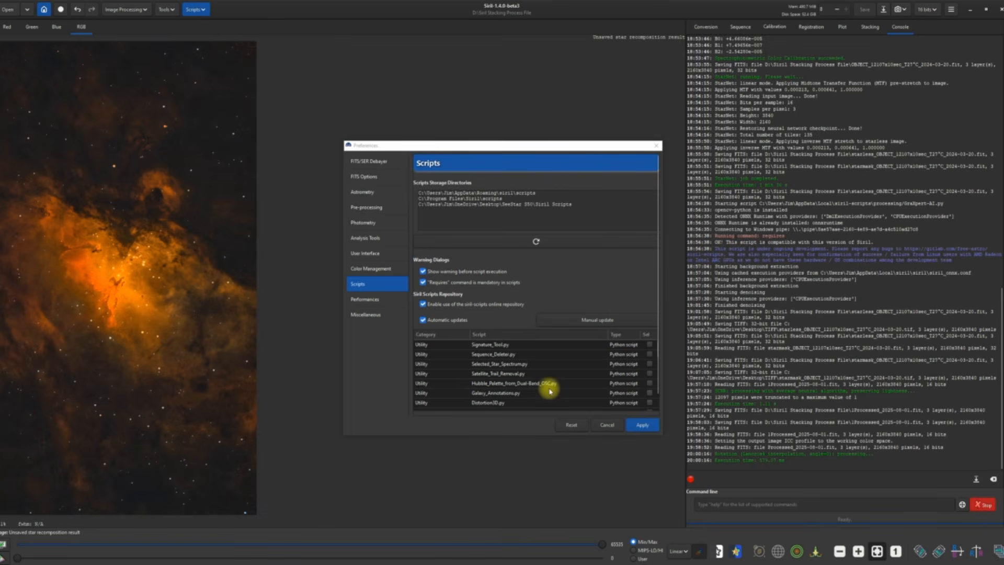
pyautogui.scroll(-3, 549, 389)
pyautogui.scroll(-3, 548, 384)
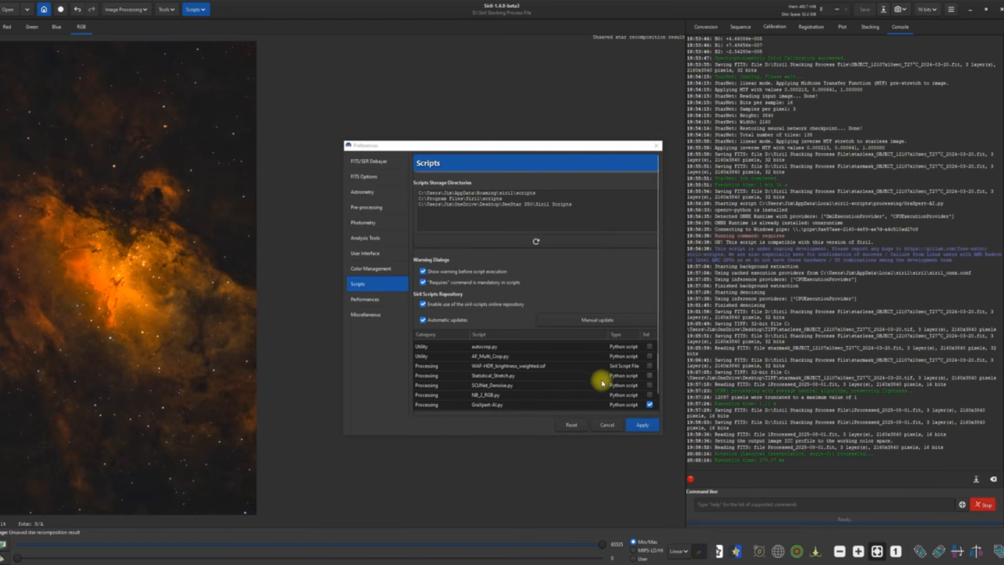
pyautogui.scroll(-2, 579, 372)
pyautogui.scroll(-1, 592, 376)
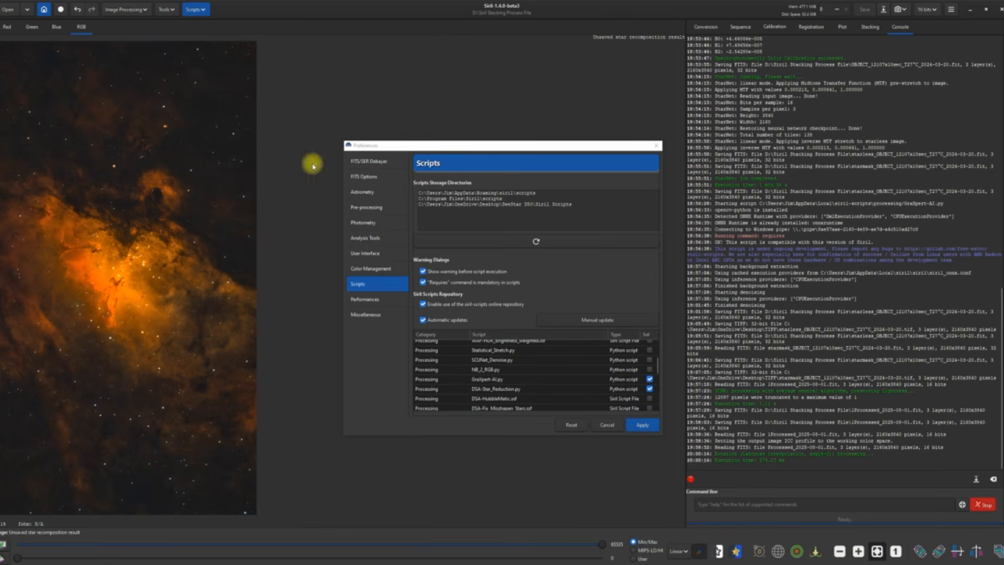
pyautogui.scroll(-2, 514, 382)
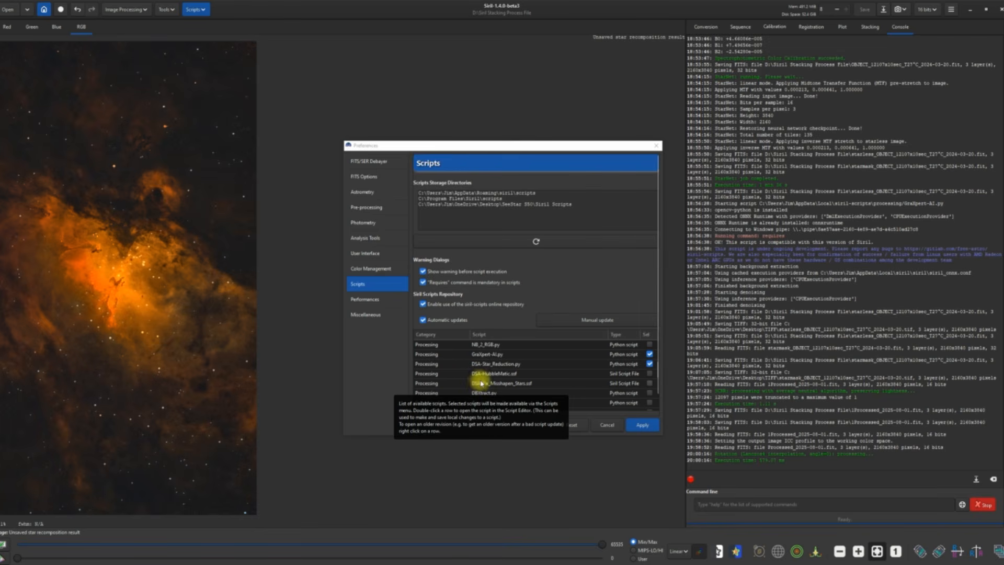
pyautogui.scroll(3, 452, 380)
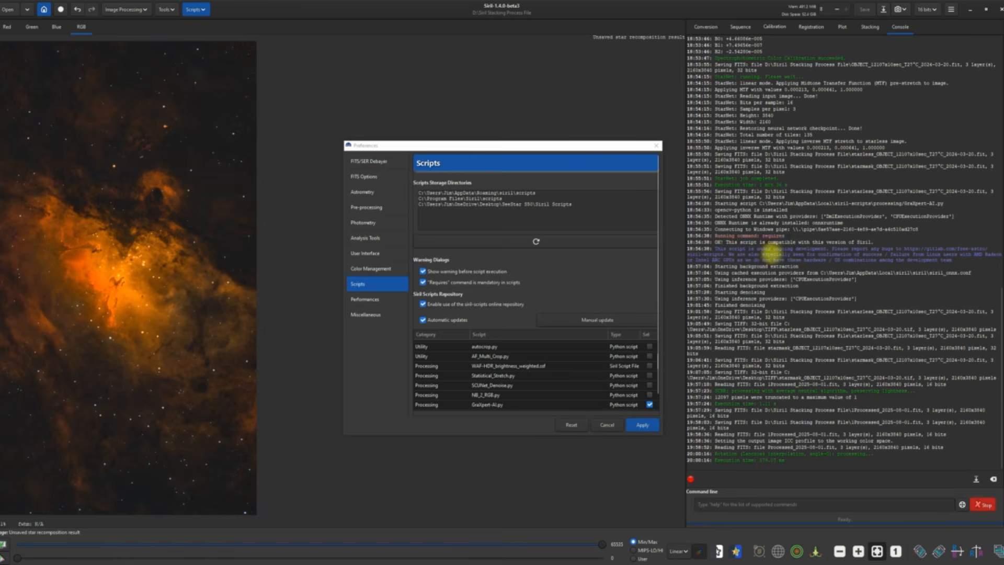
pyautogui.click(658, 146)
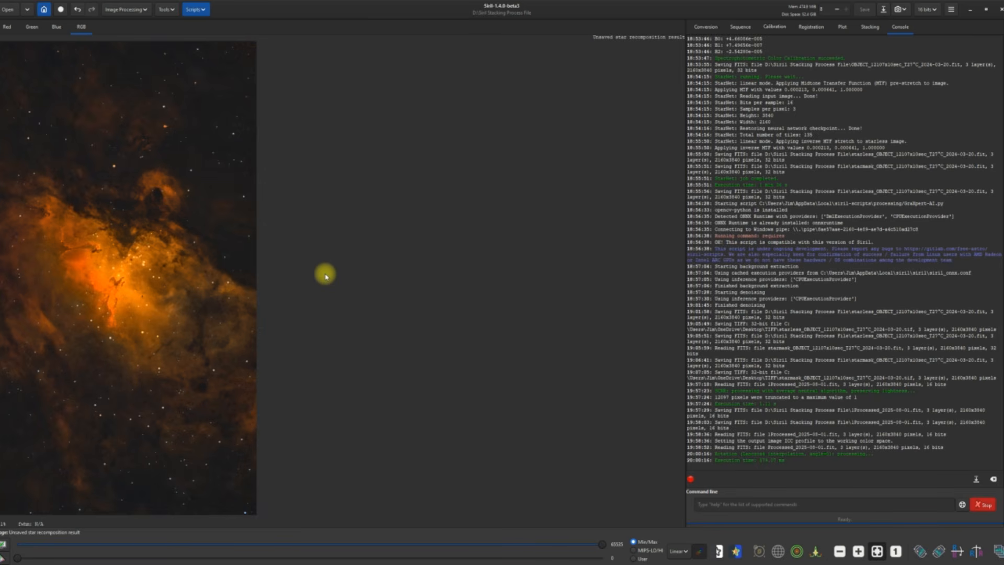